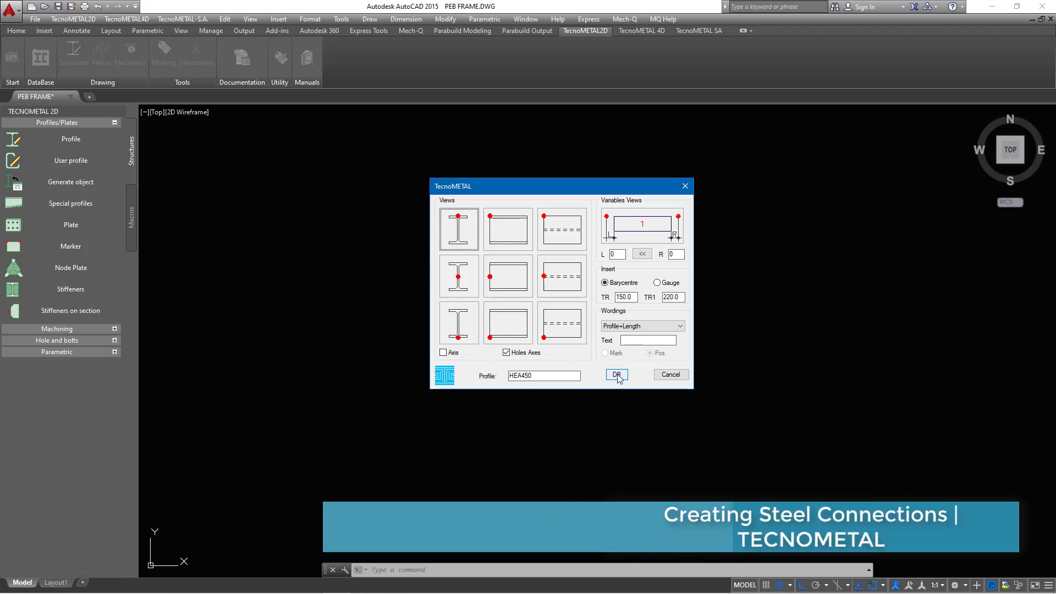
Step: Open the profile database from the profile settings and expand the H section family
{"action": "left_click", "coordinate": [617, 375]}
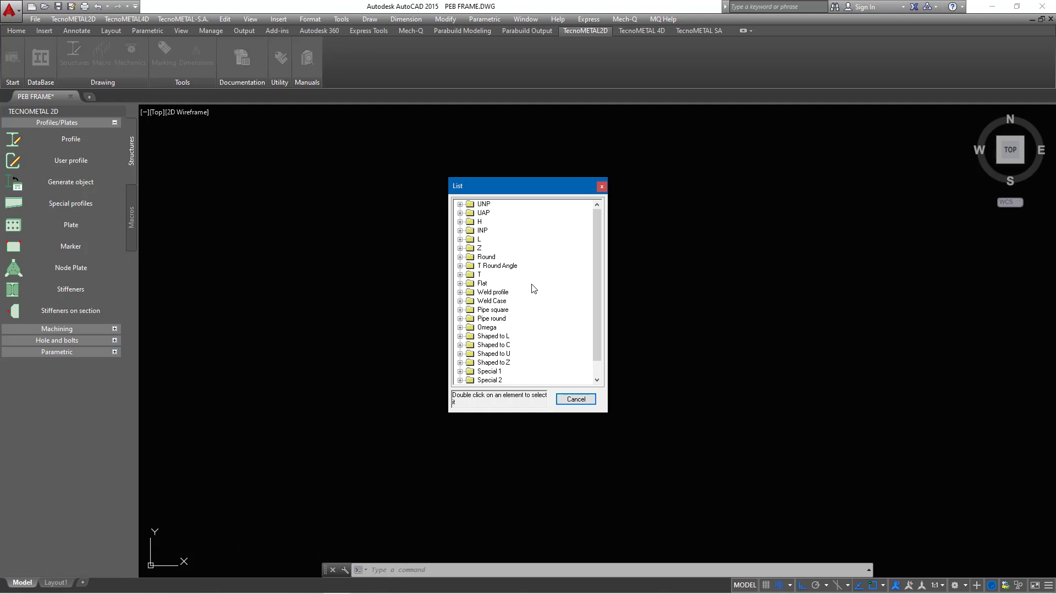
{"action": "scroll", "coordinate": [509, 283], "scroll_direction": "down", "scroll_amount": 1}
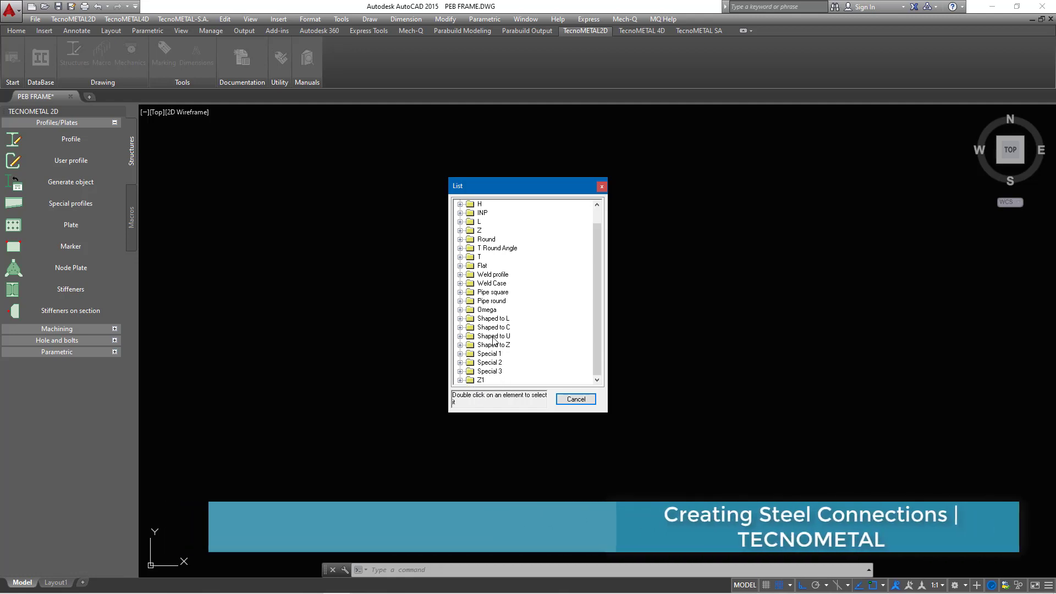
{"action": "scroll", "coordinate": [493, 342], "scroll_direction": "up", "scroll_amount": 1}
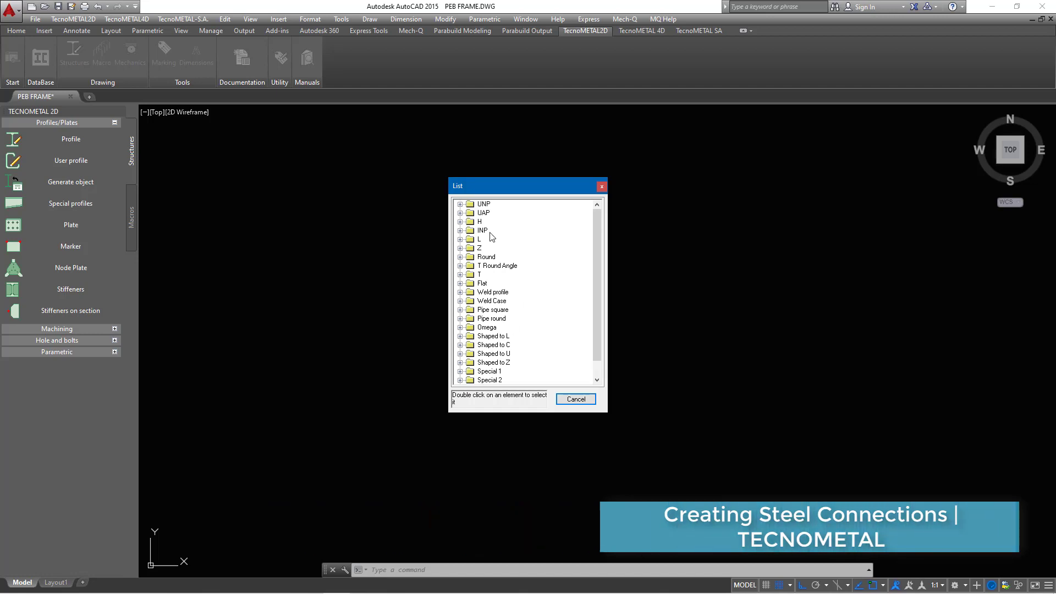
{"action": "left_click", "coordinate": [460, 221]}
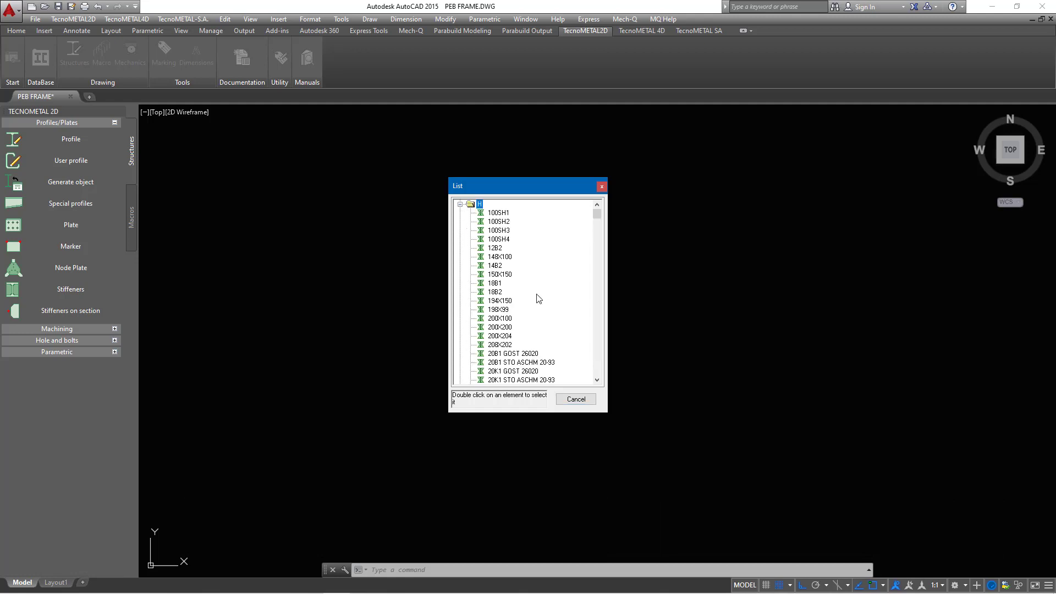
Step: Examine the section designations in the H family, from the metric sizes through the CVS, HE, IPE, UB, VS and W series
{"action": "scroll", "coordinate": [539, 299], "scroll_direction": "down", "scroll_amount": 12}
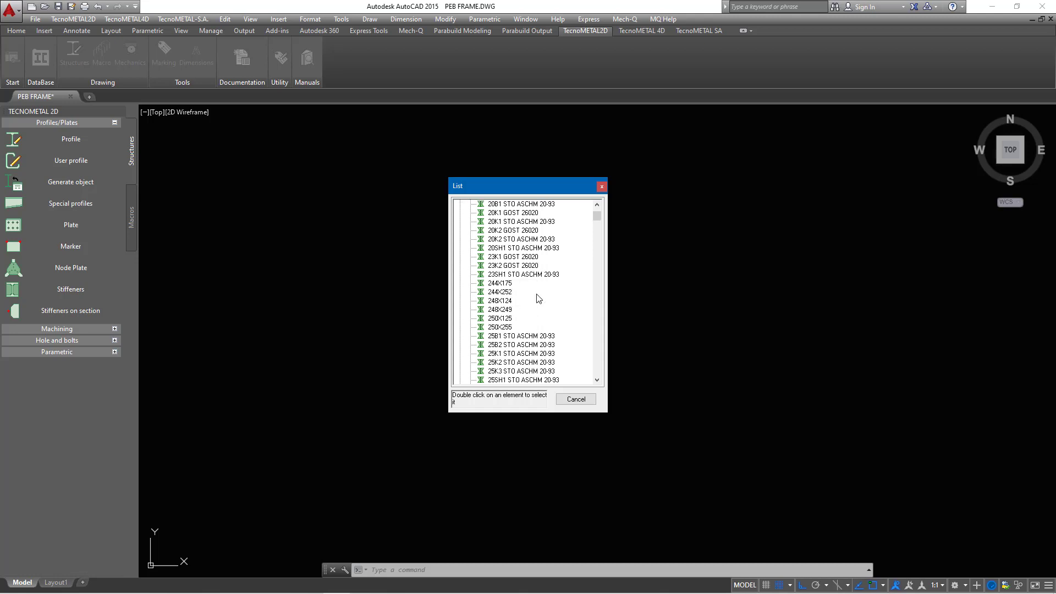
{"action": "scroll", "coordinate": [539, 297], "scroll_direction": "down", "scroll_amount": 2}
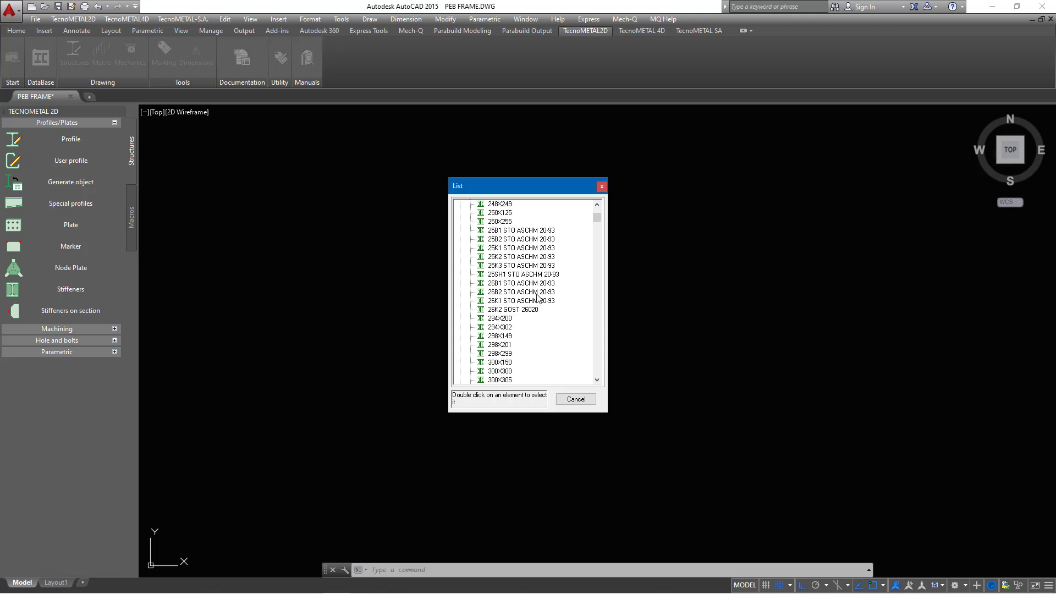
{"action": "scroll", "coordinate": [539, 297], "scroll_direction": "down", "scroll_amount": 9}
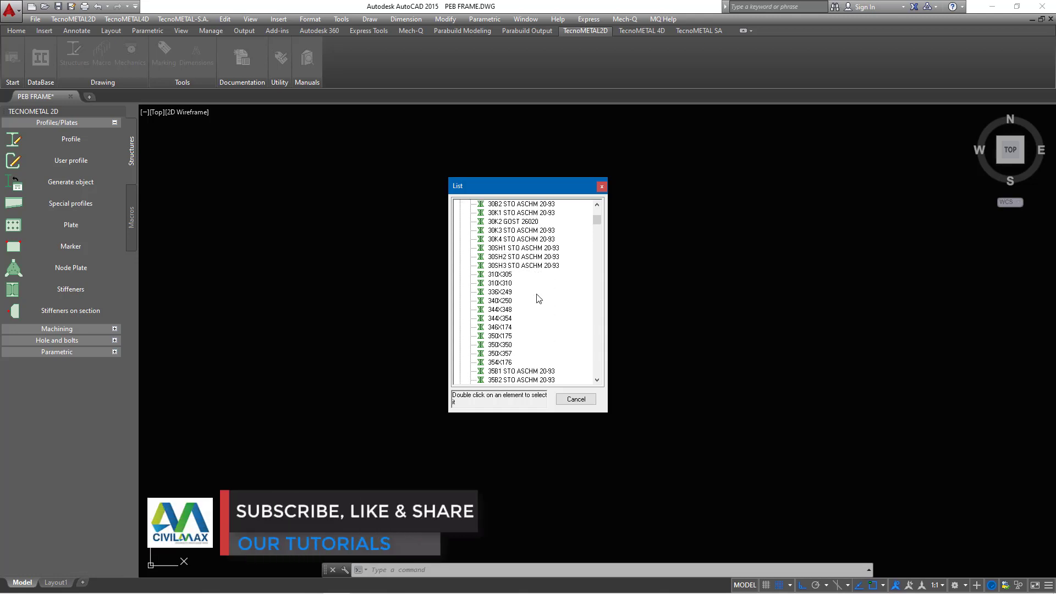
{"action": "scroll", "coordinate": [539, 299], "scroll_direction": "down", "scroll_amount": 15}
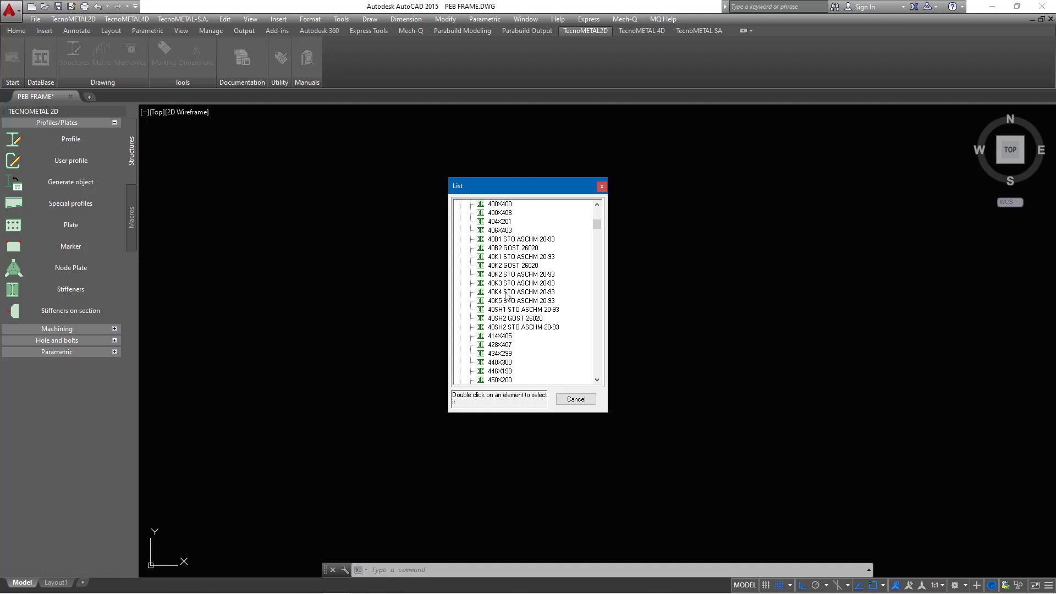
{"action": "scroll", "coordinate": [506, 295], "scroll_direction": "down", "scroll_amount": 15}
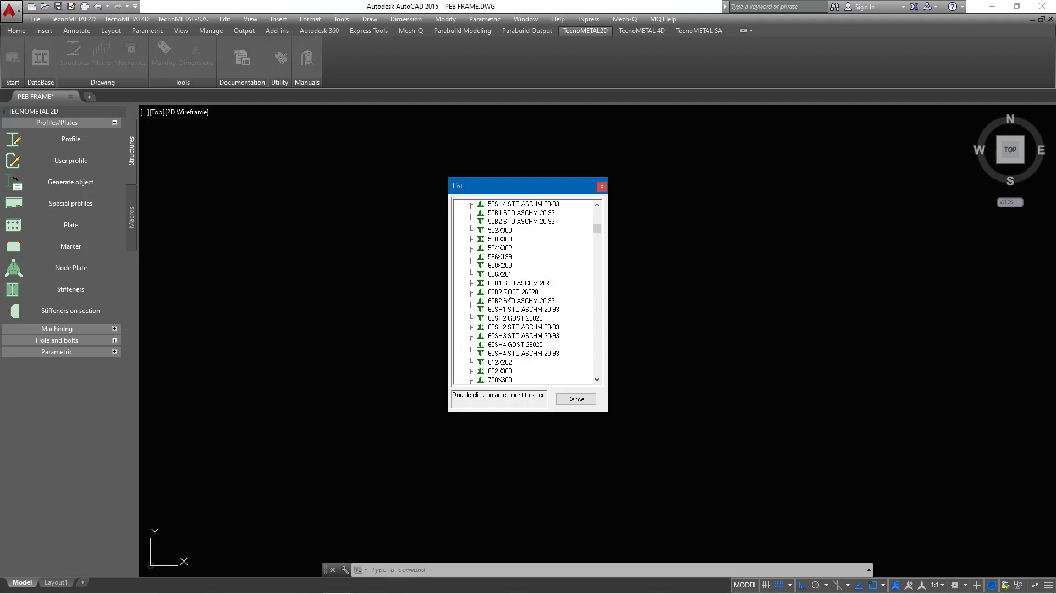
{"action": "scroll", "coordinate": [506, 296], "scroll_direction": "down", "scroll_amount": 15}
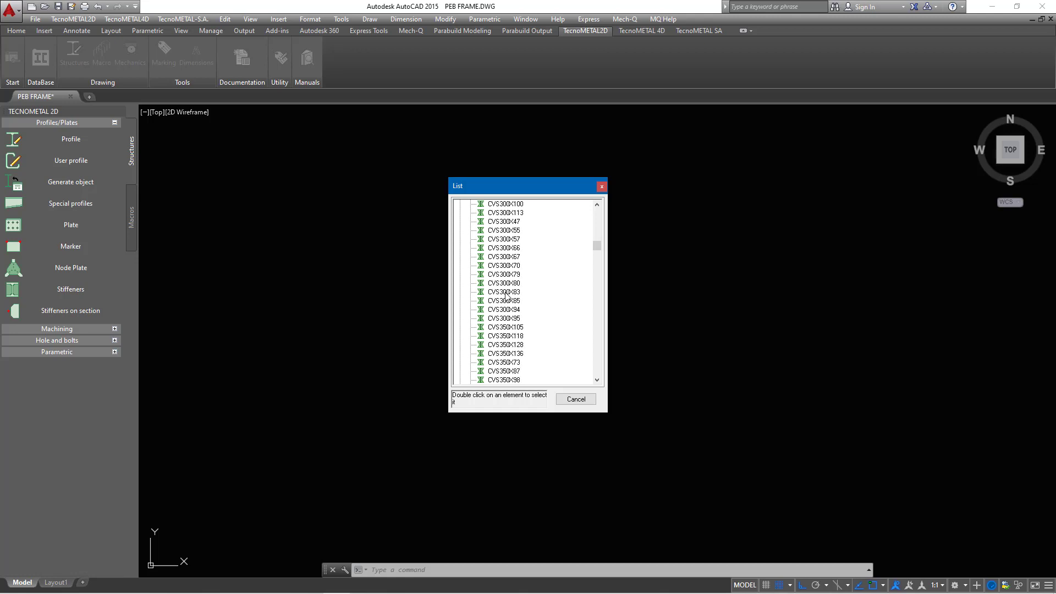
{"action": "scroll", "coordinate": [506, 296], "scroll_direction": "down", "scroll_amount": 15}
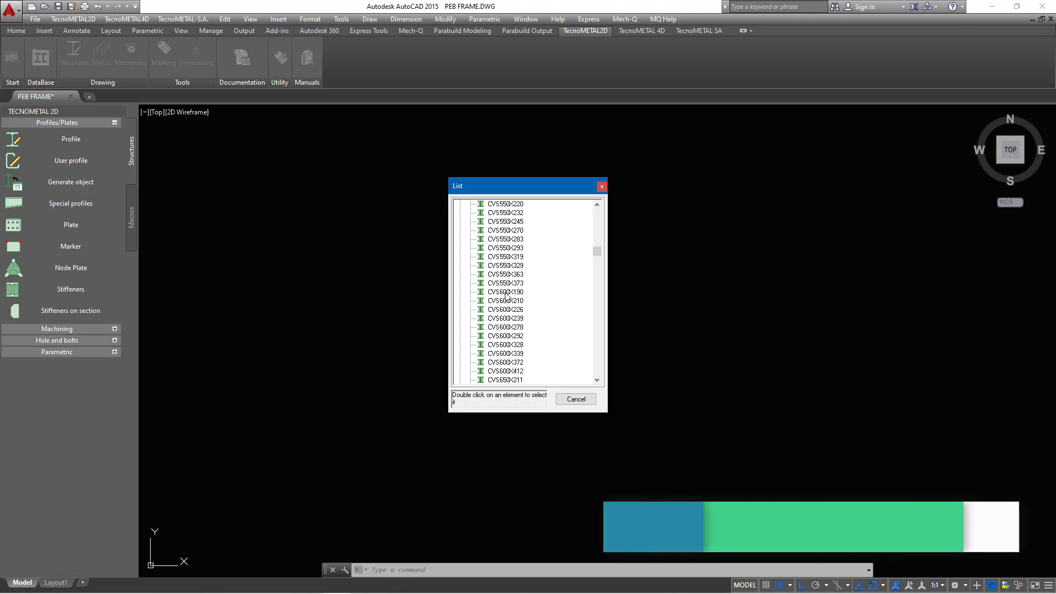
{"action": "scroll", "coordinate": [507, 295], "scroll_direction": "down", "scroll_amount": 5}
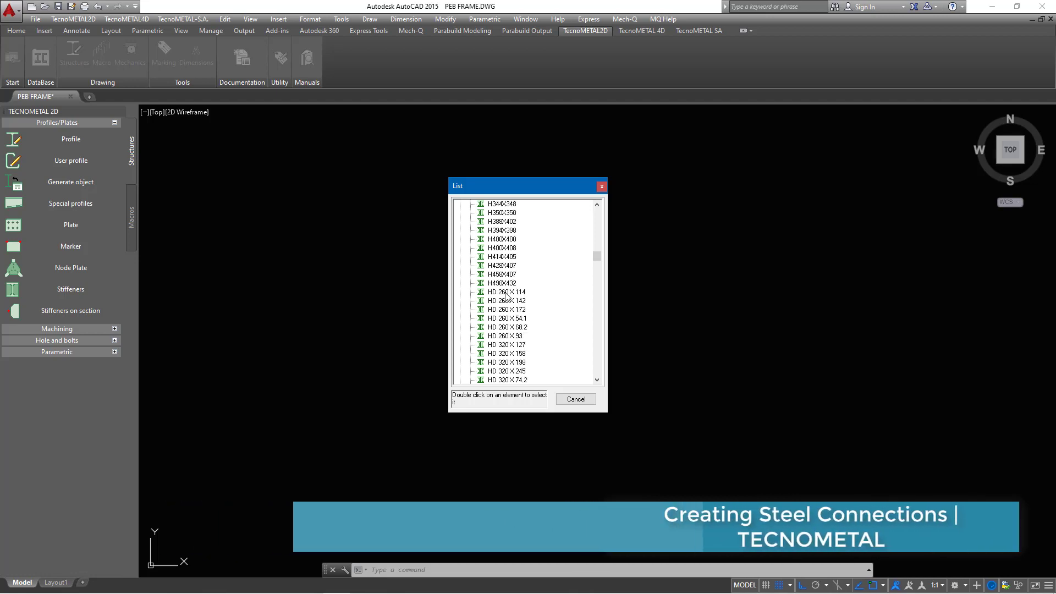
{"action": "scroll", "coordinate": [511, 280], "scroll_direction": "up", "scroll_amount": 7}
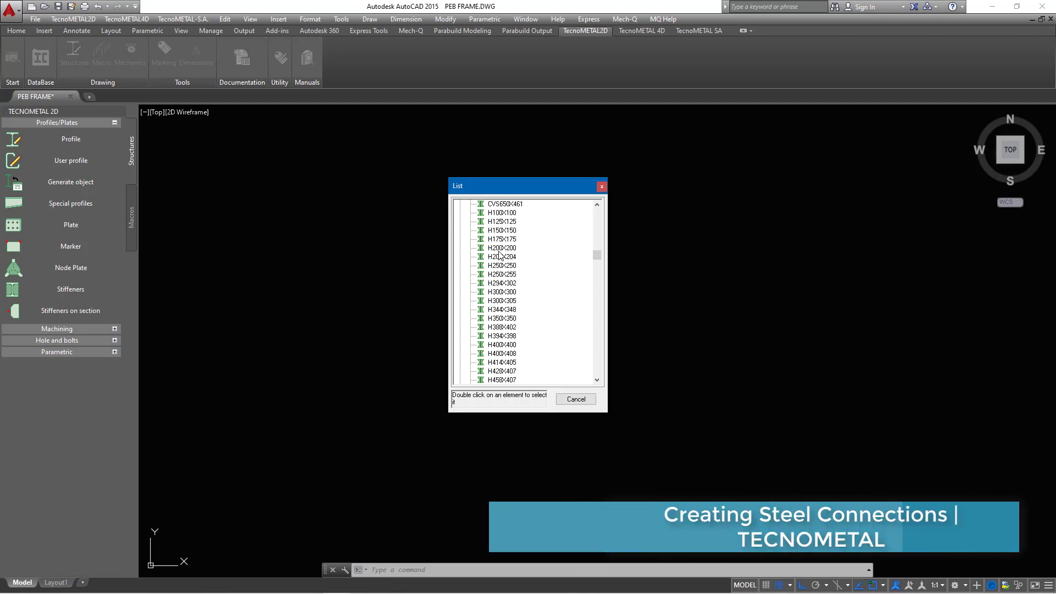
{"action": "scroll", "coordinate": [512, 323], "scroll_direction": "down", "scroll_amount": 10}
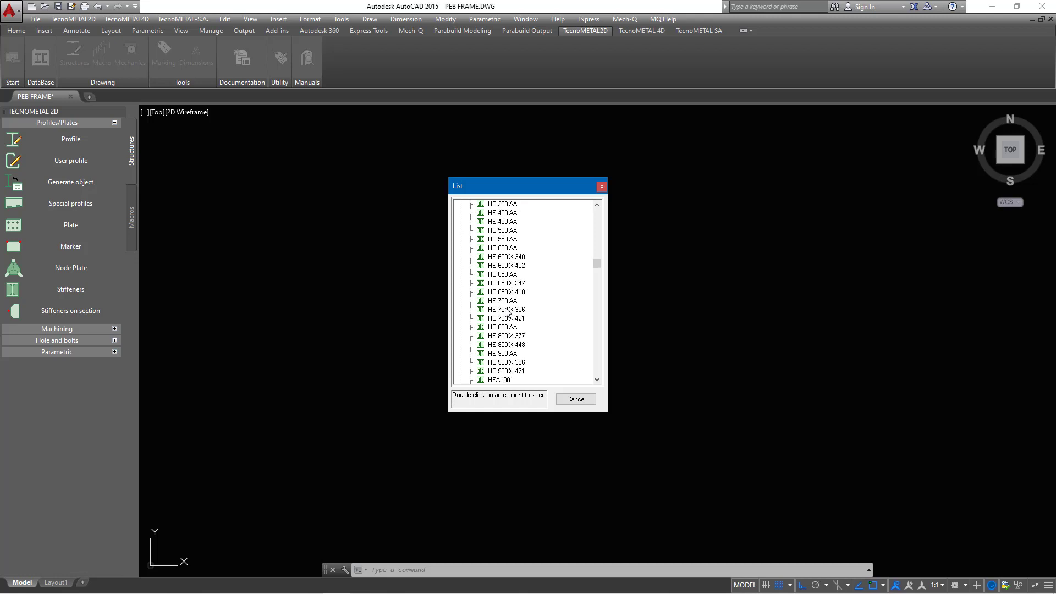
{"action": "scroll", "coordinate": [507, 312], "scroll_direction": "down", "scroll_amount": 3}
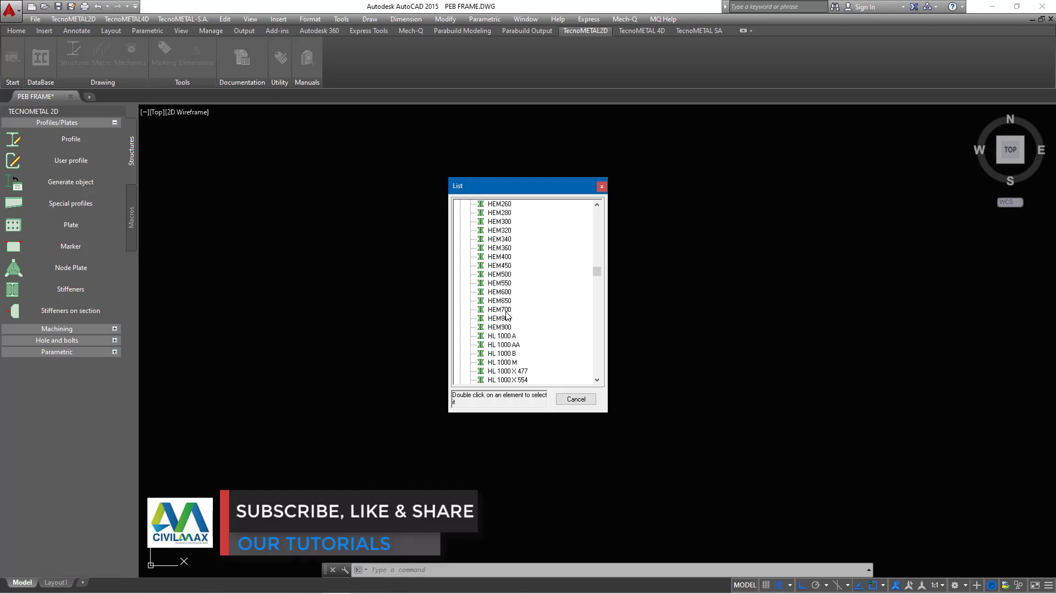
{"action": "scroll", "coordinate": [507, 314], "scroll_direction": "down", "scroll_amount": 15}
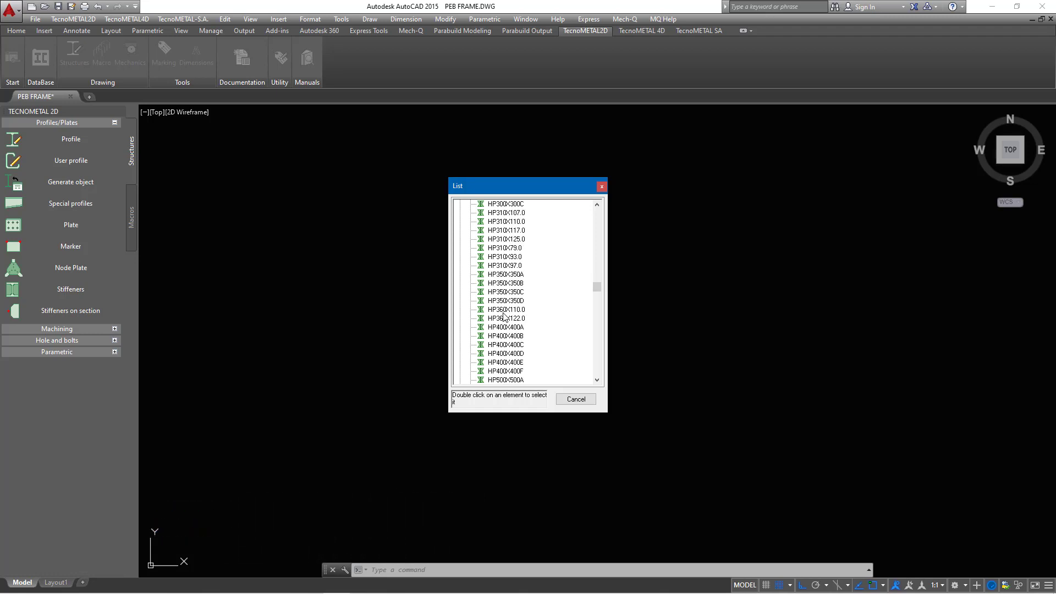
{"action": "scroll", "coordinate": [504, 314], "scroll_direction": "down", "scroll_amount": 6}
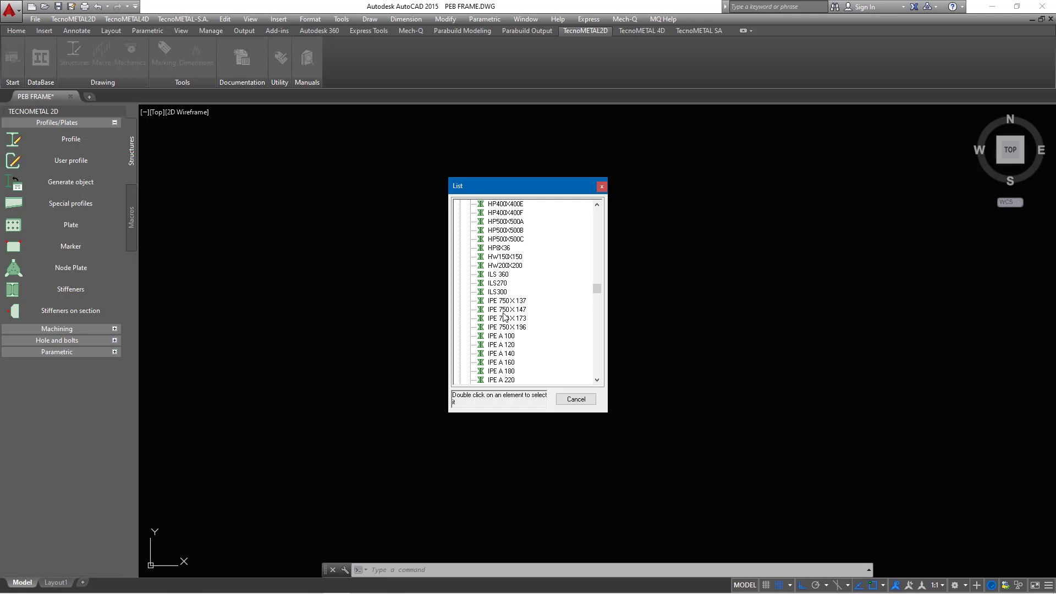
{"action": "scroll", "coordinate": [504, 316], "scroll_direction": "down", "scroll_amount": 2}
{"action": "scroll", "coordinate": [502, 319], "scroll_direction": "down", "scroll_amount": 13}
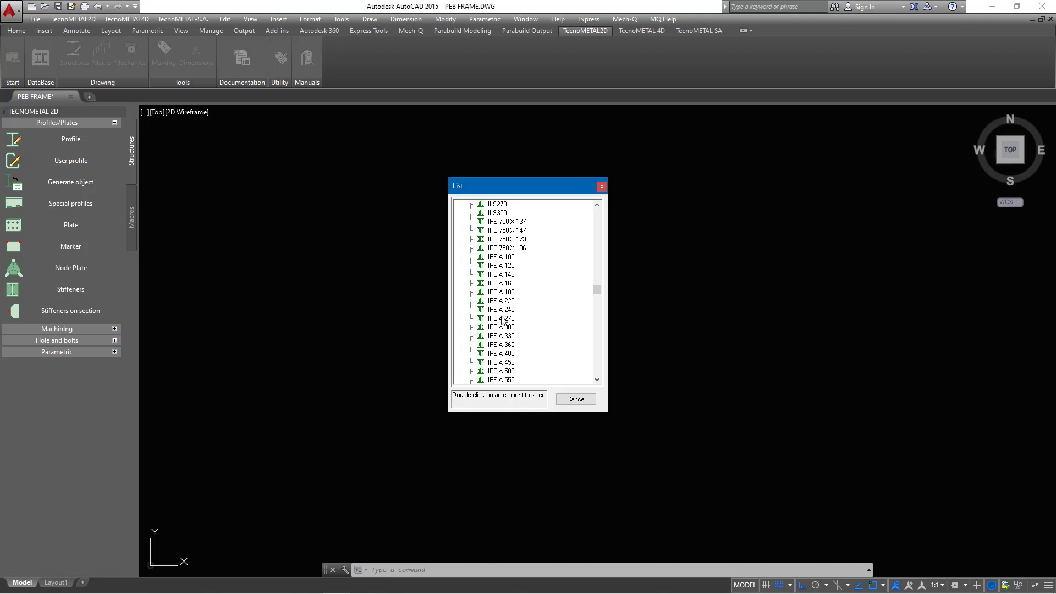
{"action": "scroll", "coordinate": [502, 319], "scroll_direction": "down", "scroll_amount": 10}
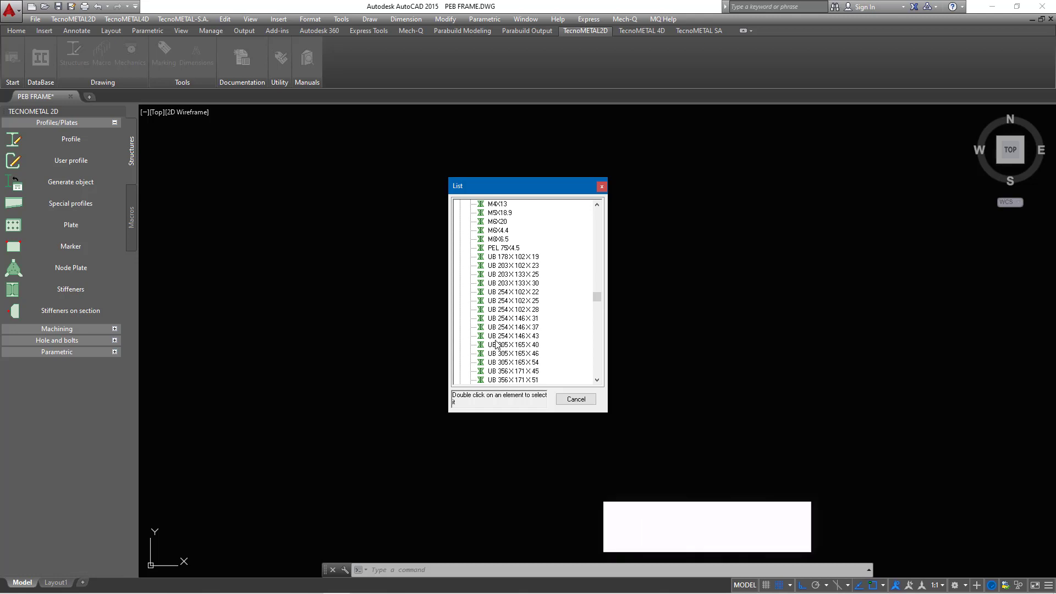
{"action": "scroll", "coordinate": [497, 341], "scroll_direction": "down", "scroll_amount": 7}
{"action": "scroll", "coordinate": [496, 341], "scroll_direction": "down", "scroll_amount": 10}
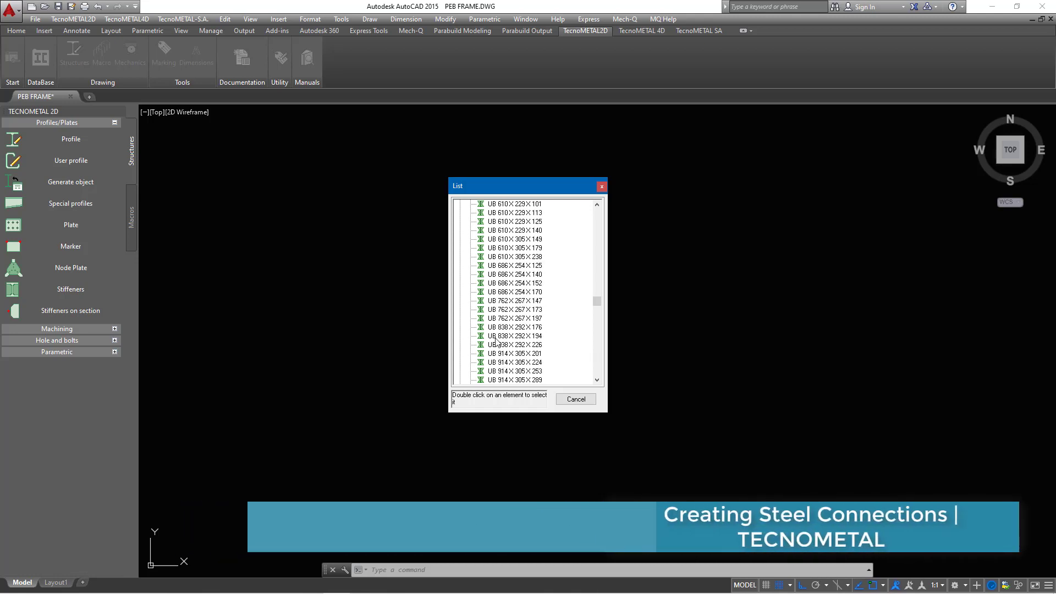
{"action": "scroll", "coordinate": [496, 341], "scroll_direction": "down", "scroll_amount": 10}
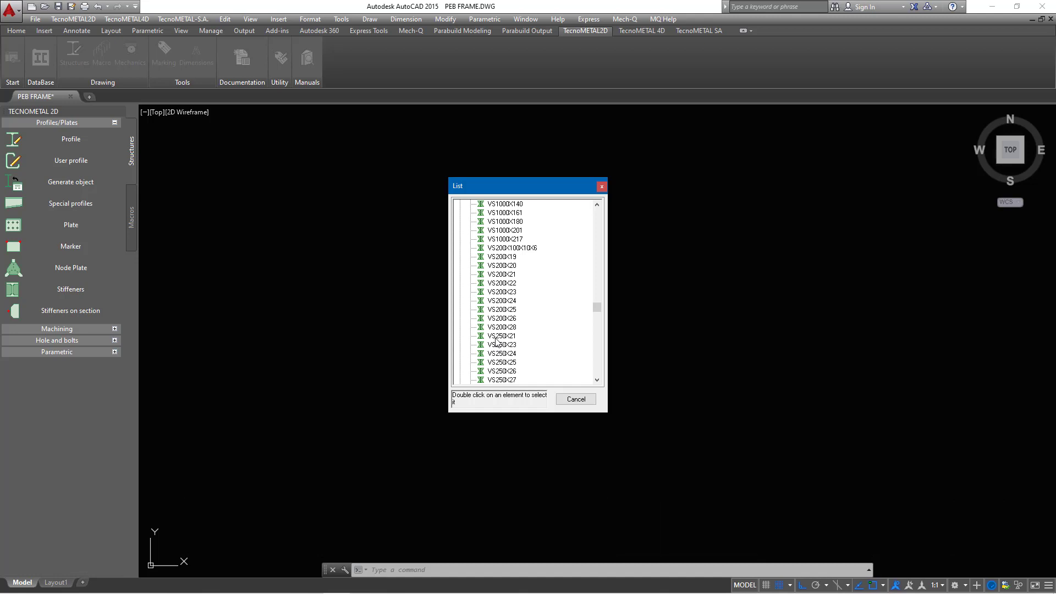
{"action": "scroll", "coordinate": [512, 344], "scroll_direction": "down", "scroll_amount": 15}
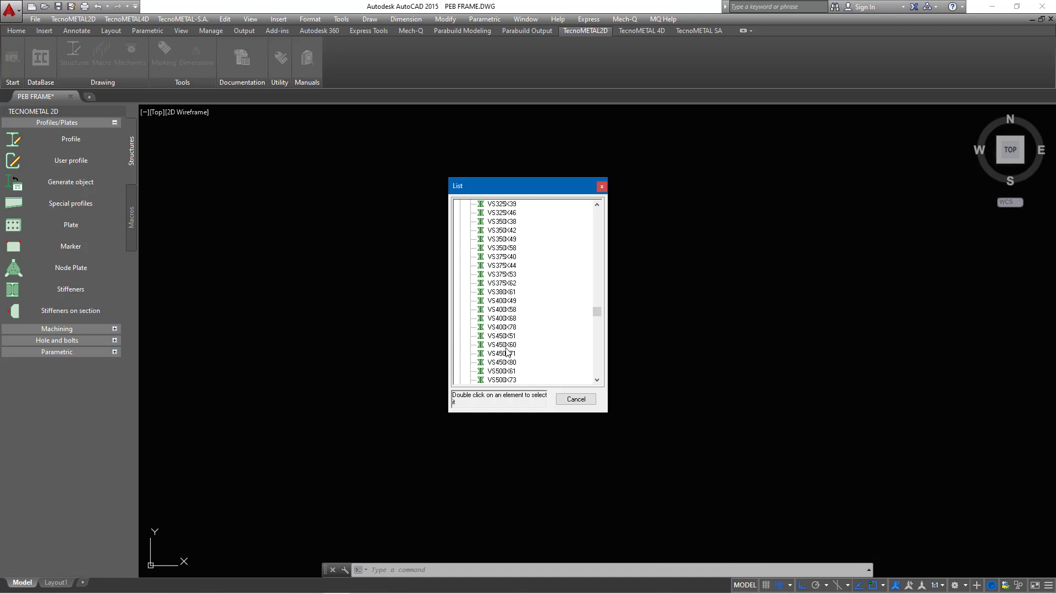
{"action": "scroll", "coordinate": [528, 348], "scroll_direction": "down", "scroll_amount": 15}
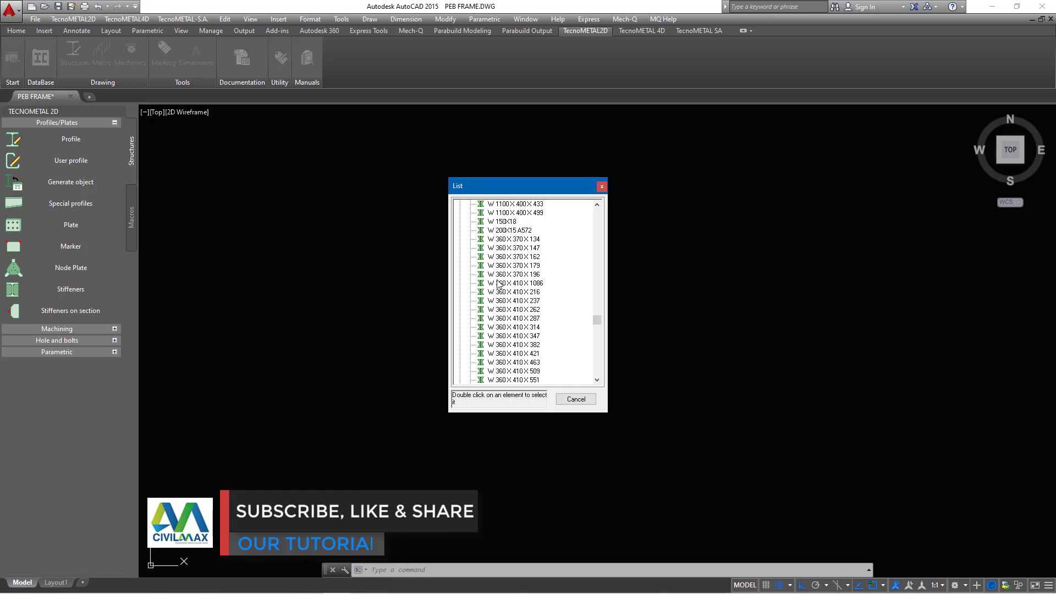
{"action": "scroll", "coordinate": [500, 310], "scroll_direction": "down", "scroll_amount": 1}
{"action": "scroll", "coordinate": [500, 310], "scroll_direction": "down", "scroll_amount": 20}
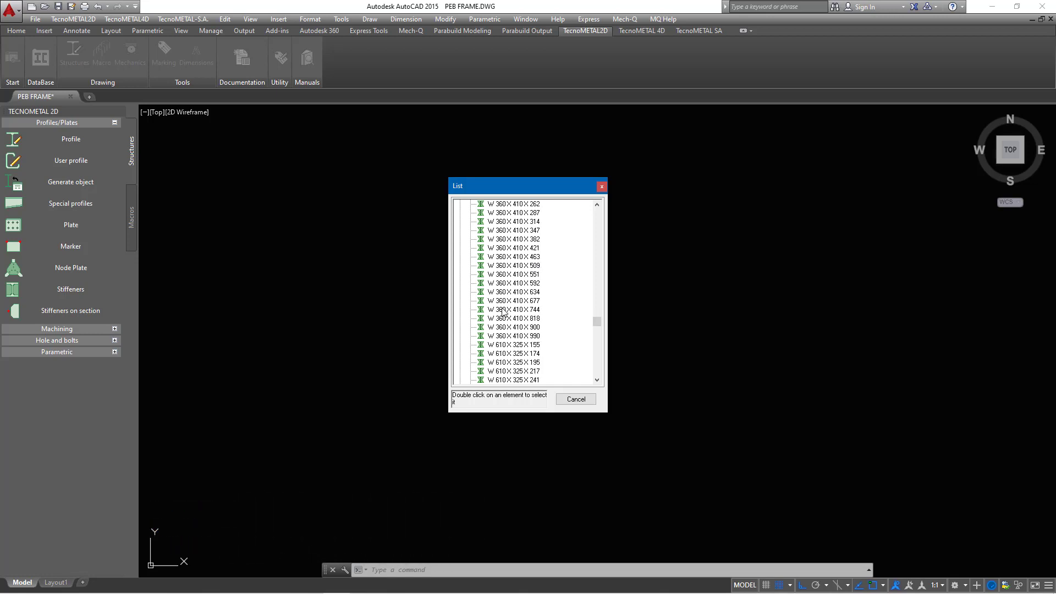
{"action": "scroll", "coordinate": [510, 314], "scroll_direction": "down", "scroll_amount": 20}
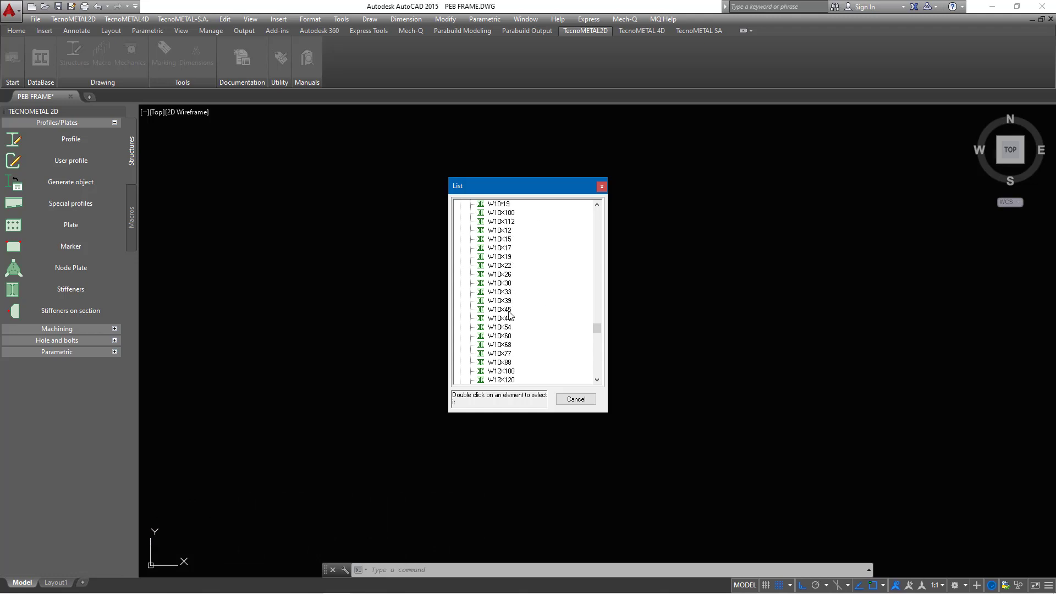
{"action": "scroll", "coordinate": [510, 314], "scroll_direction": "down", "scroll_amount": 5}
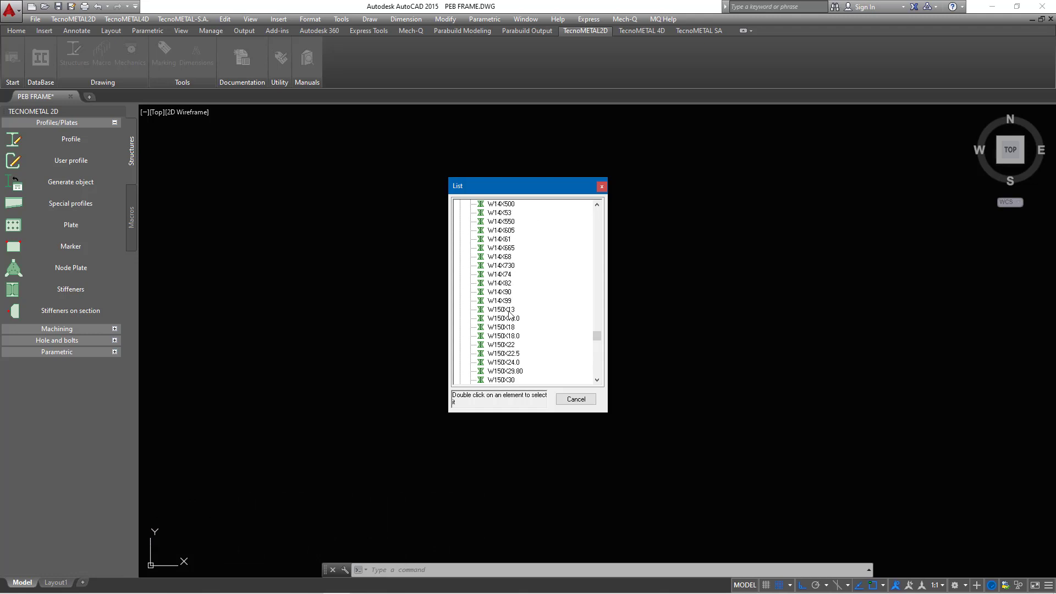
{"action": "scroll", "coordinate": [509, 314], "scroll_direction": "up", "scroll_amount": 7}
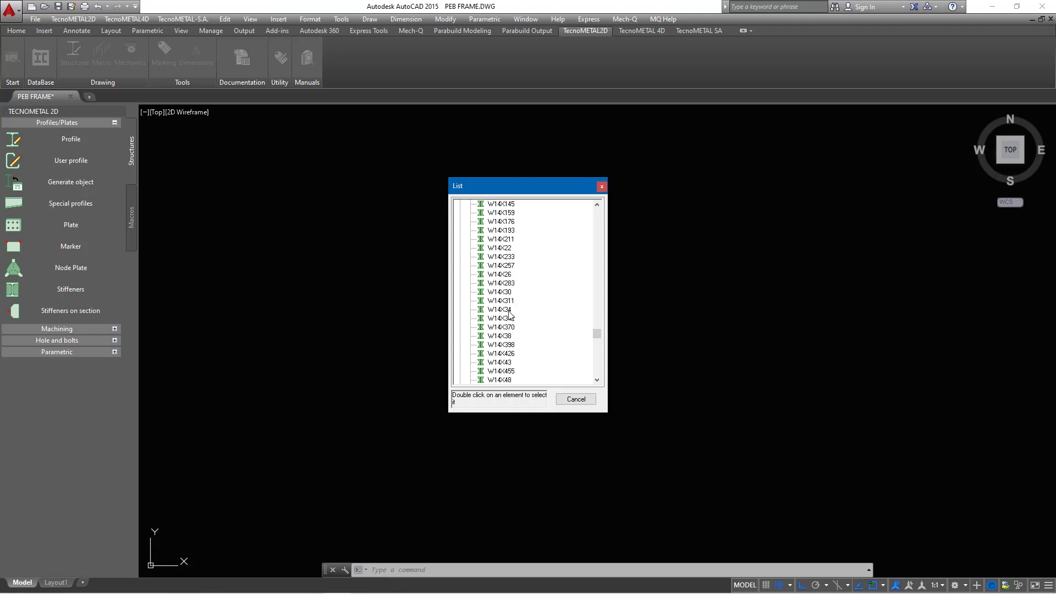
{"action": "scroll", "coordinate": [517, 320], "scroll_direction": "down", "scroll_amount": 12}
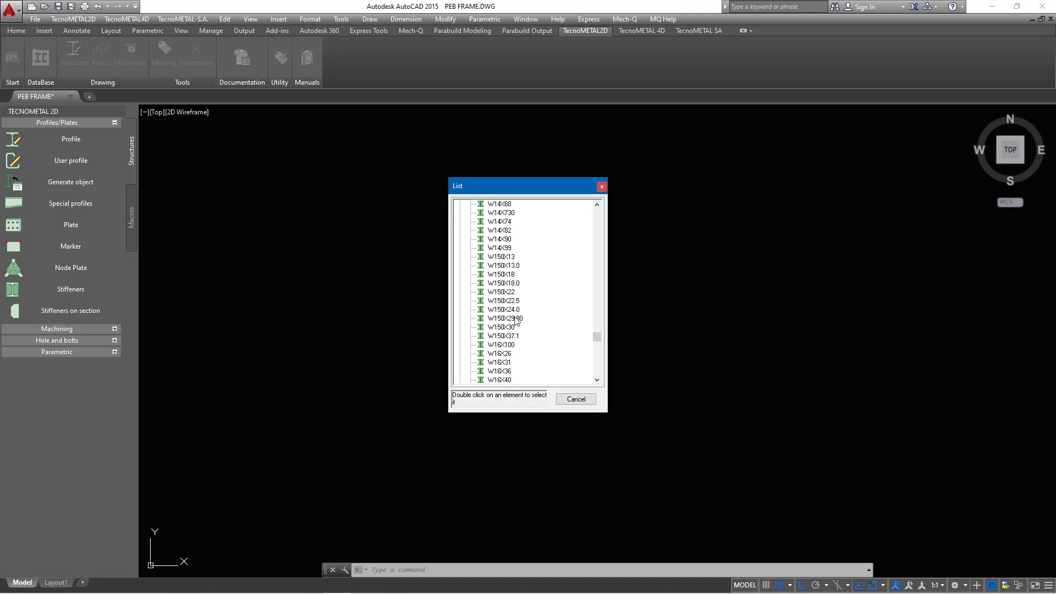
Step: Choose the HEA450 section from the H family as the profile
{"action": "left_click_drag", "start_coordinate": [597, 338], "coordinate": [596, 273]}
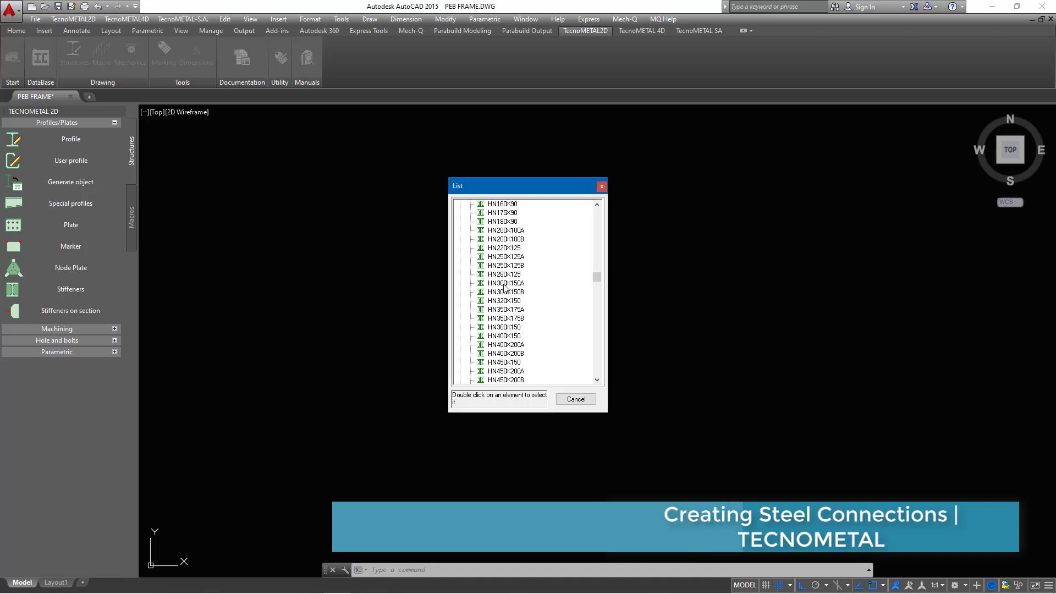
{"action": "scroll", "coordinate": [505, 286], "scroll_direction": "up", "scroll_amount": 14}
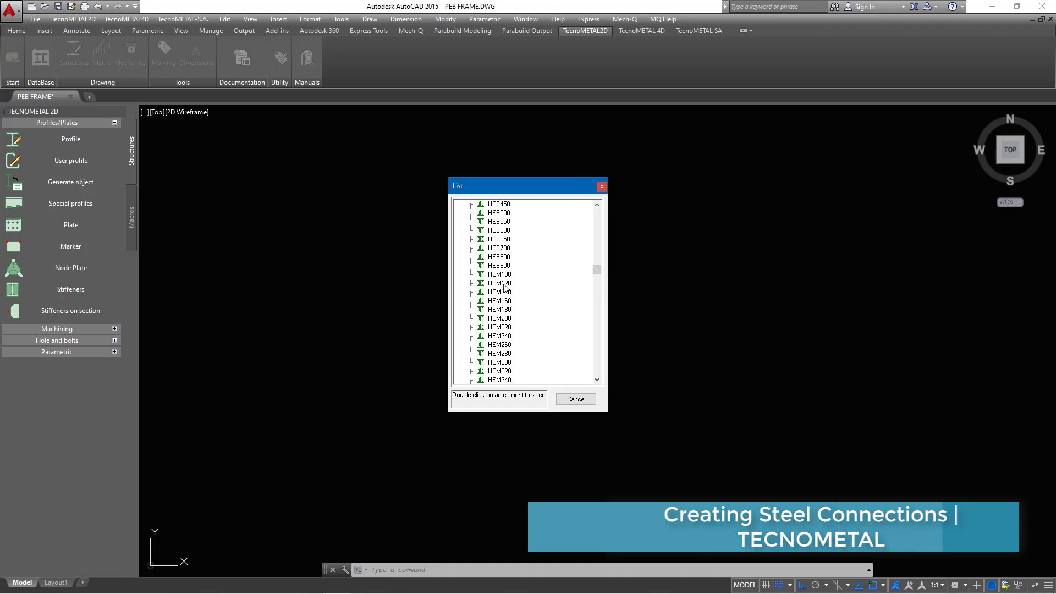
{"action": "scroll", "coordinate": [505, 286], "scroll_direction": "up", "scroll_amount": 10}
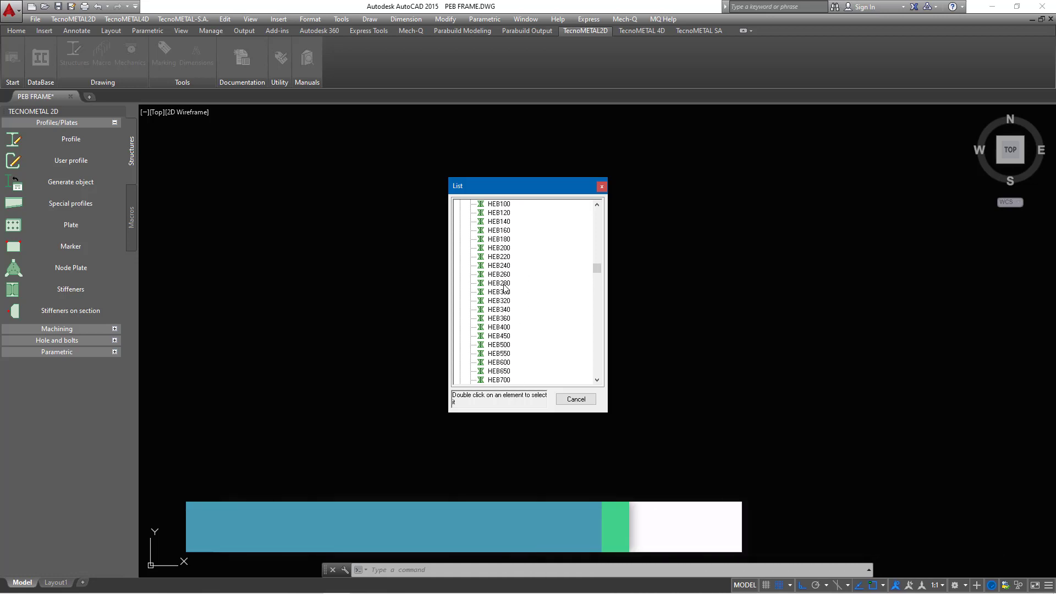
{"action": "scroll", "coordinate": [504, 289], "scroll_direction": "up", "scroll_amount": 2}
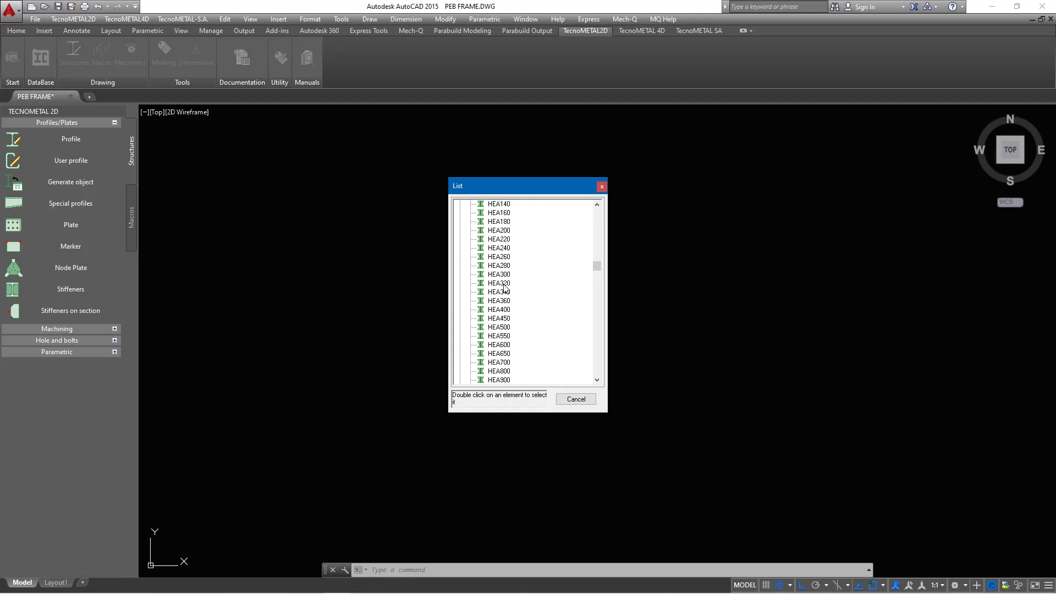
{"action": "left_click", "coordinate": [498, 319]}
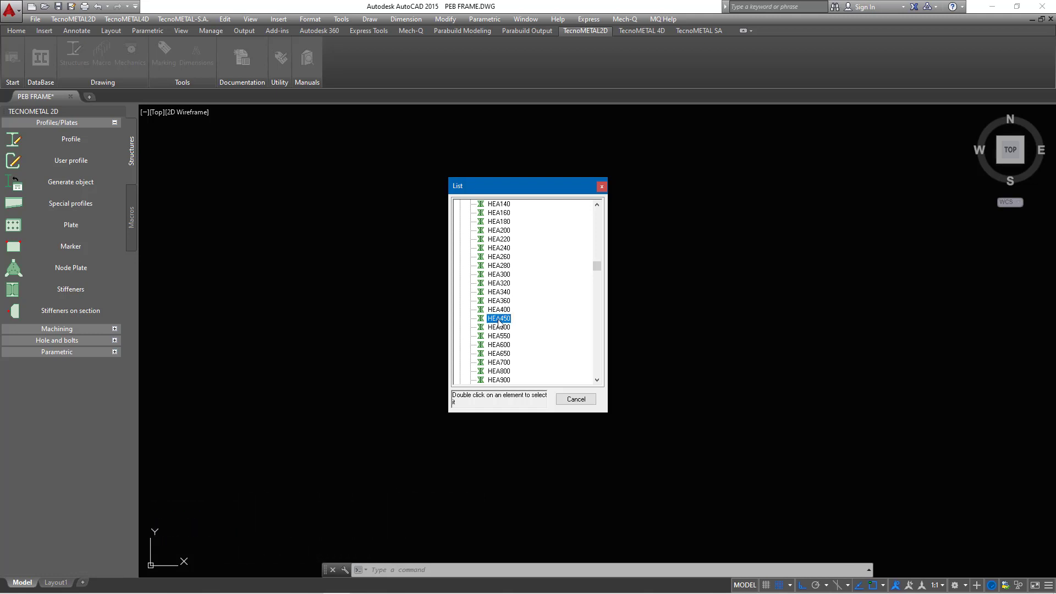
{"action": "double_click", "coordinate": [499, 319]}
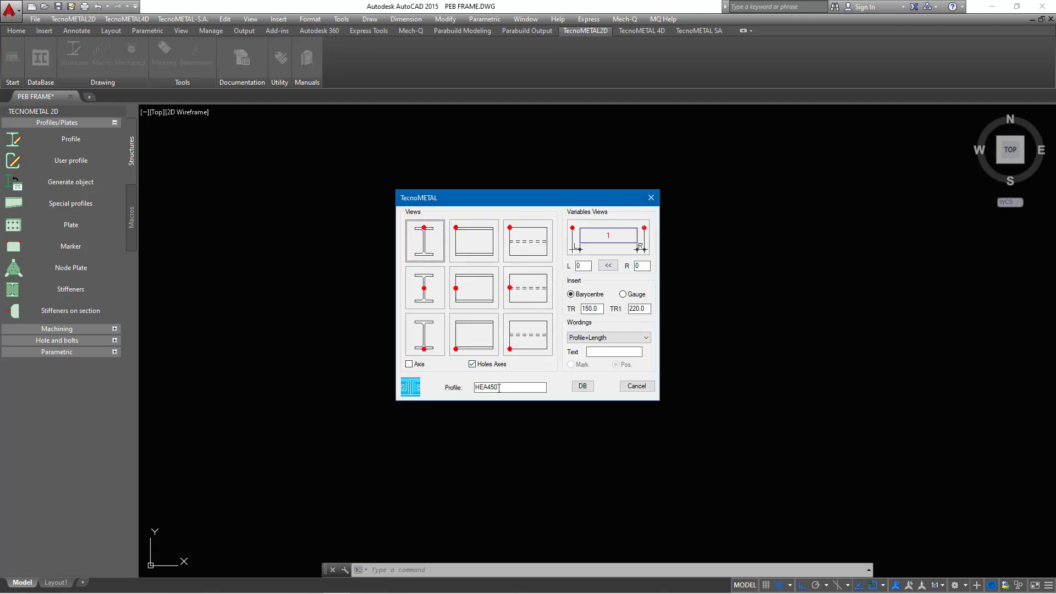
Step: Choose the 100SH3 section from the H family as the profile
{"action": "left_click", "coordinate": [583, 386]}
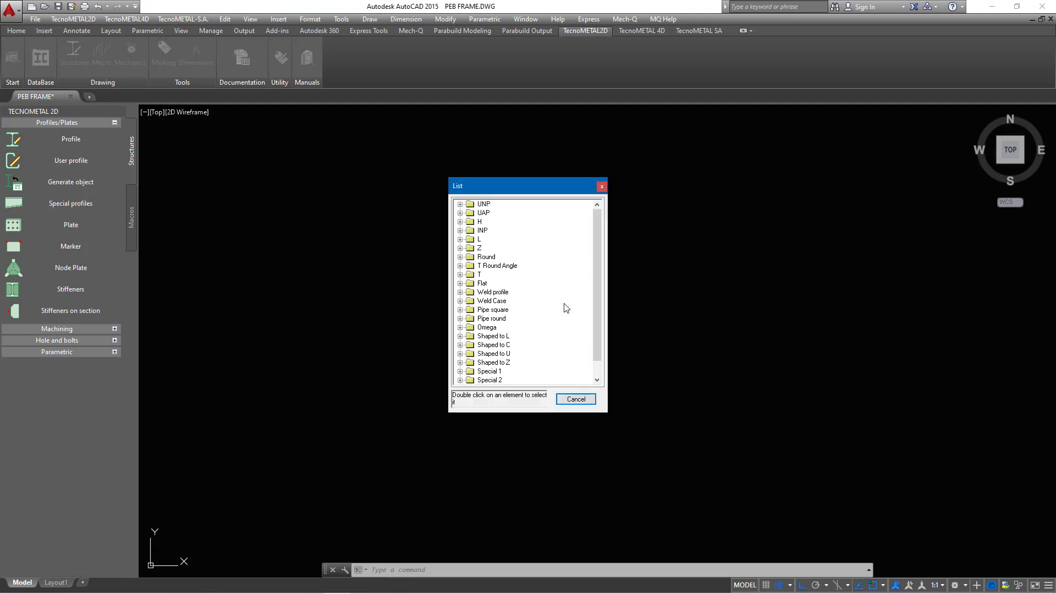
{"action": "left_click", "coordinate": [461, 222]}
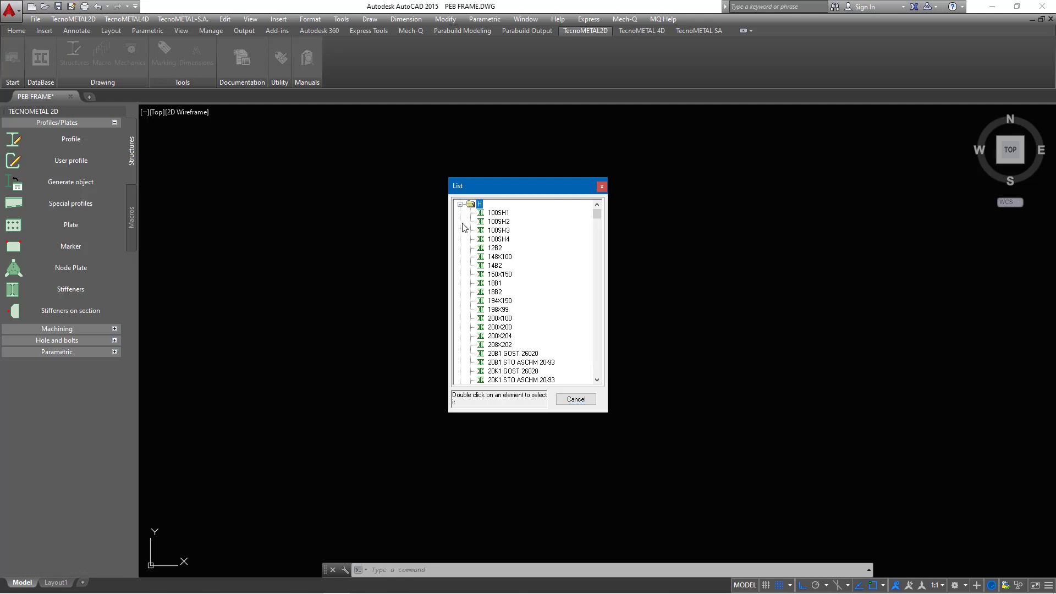
{"action": "double_click", "coordinate": [498, 231]}
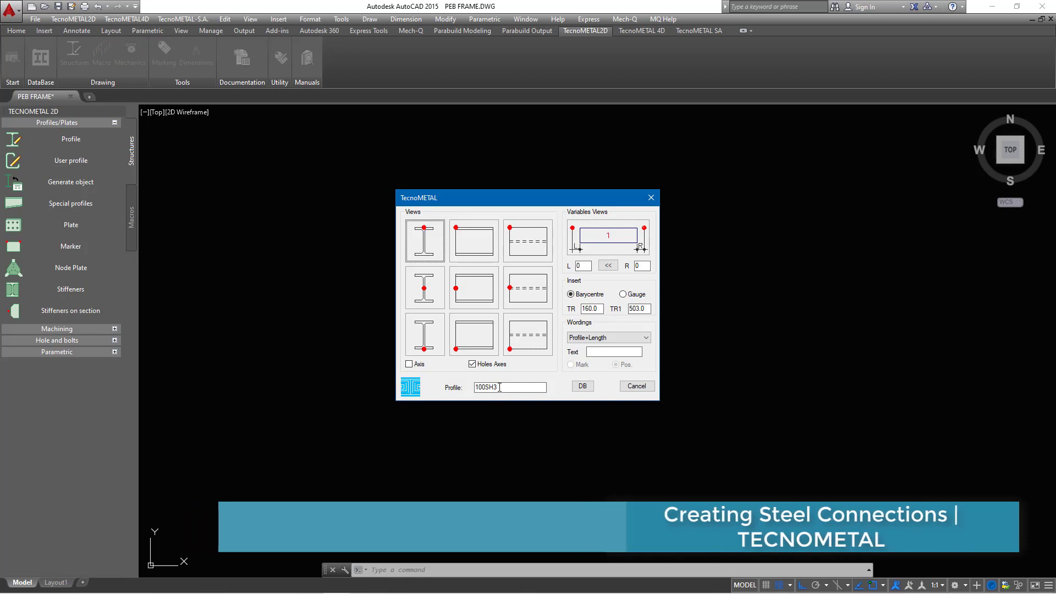
Step: Set the profile to HEA450 from the H family and use its side view with the mid-height insertion point
{"action": "left_click", "coordinate": [583, 386]}
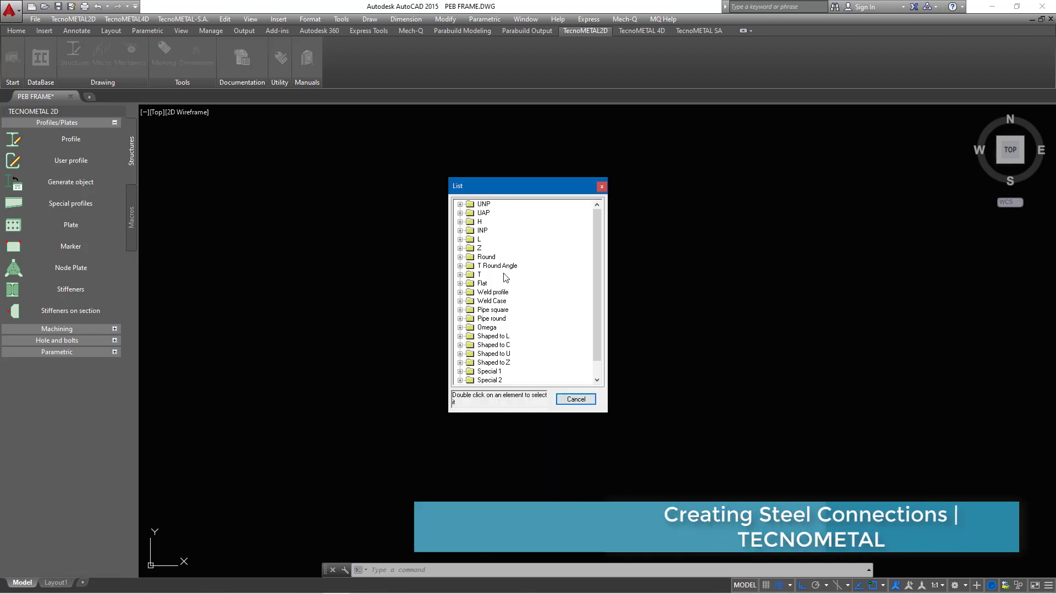
{"action": "left_click", "coordinate": [464, 222]}
{"action": "scroll", "coordinate": [464, 226], "scroll_direction": "down", "scroll_amount": 5}
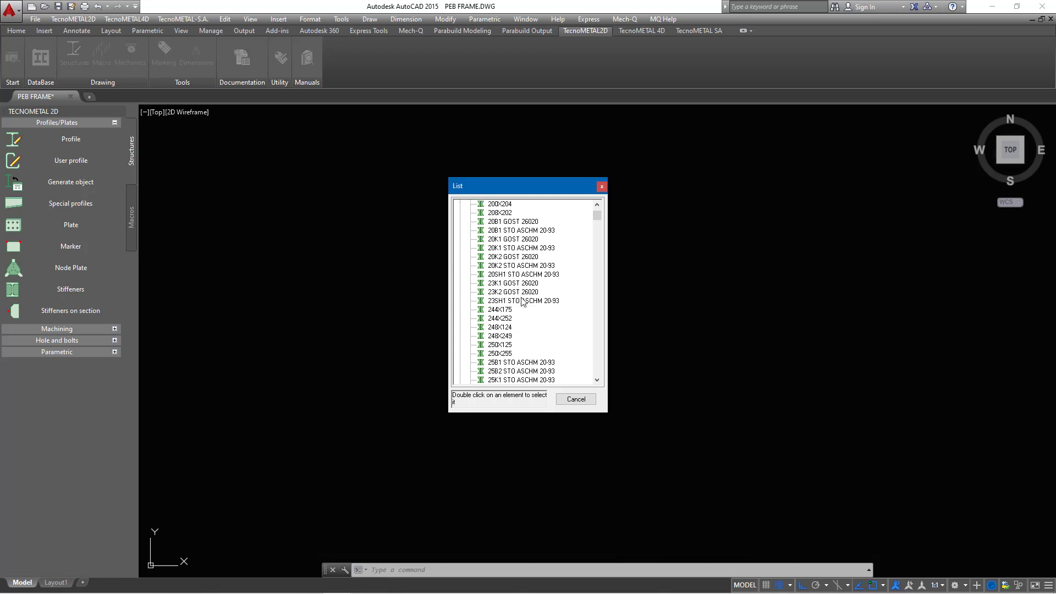
{"action": "scroll", "coordinate": [523, 301], "scroll_direction": "down", "scroll_amount": 10}
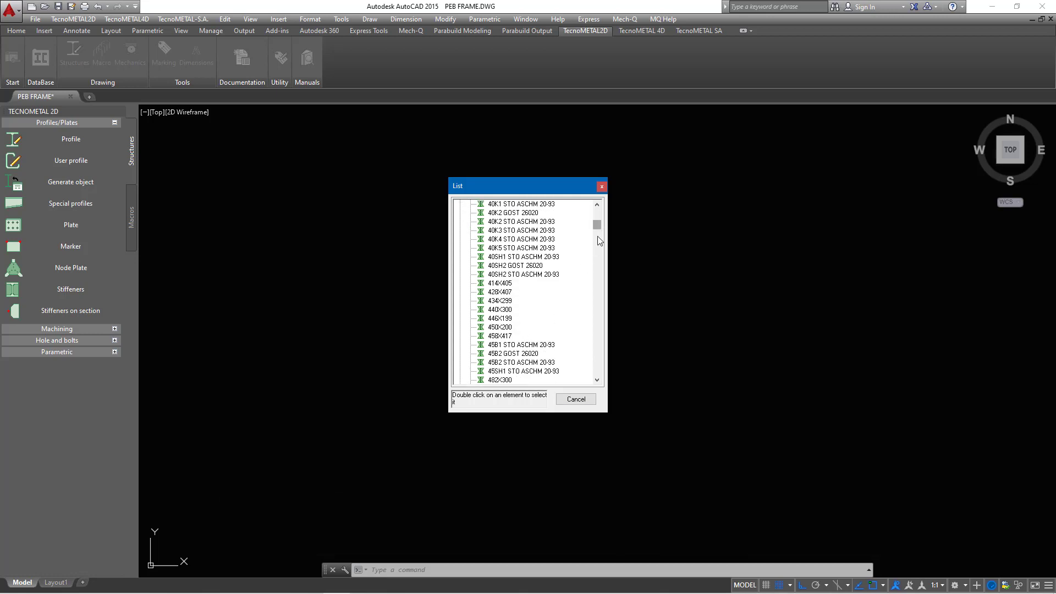
{"action": "left_click_drag", "start_coordinate": [599, 241], "coordinate": [596, 285]}
{"action": "scroll", "coordinate": [516, 287], "scroll_direction": "up", "scroll_amount": 10}
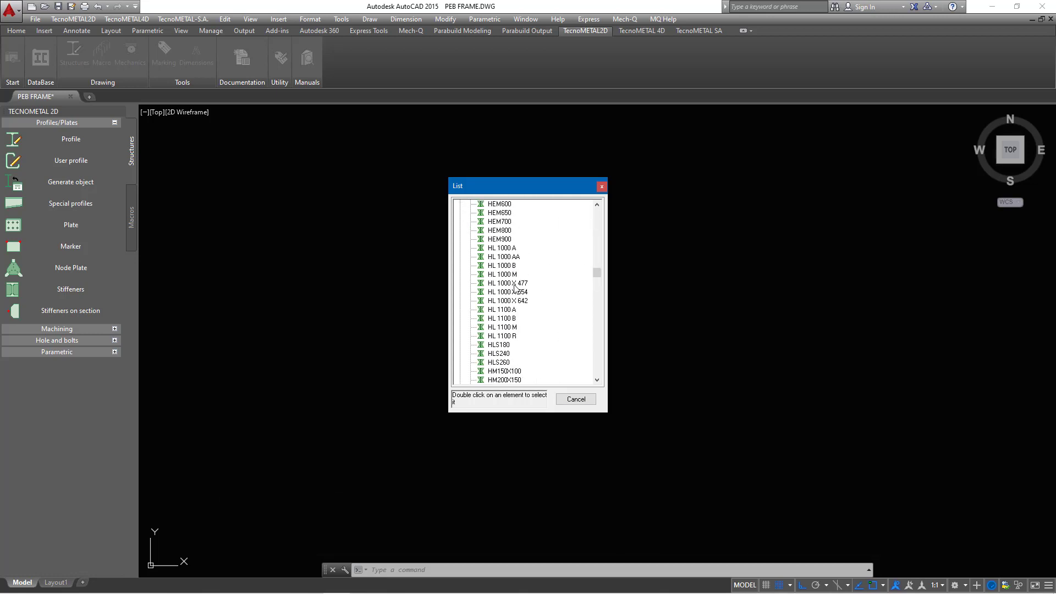
{"action": "scroll", "coordinate": [517, 288], "scroll_direction": "up", "scroll_amount": 5}
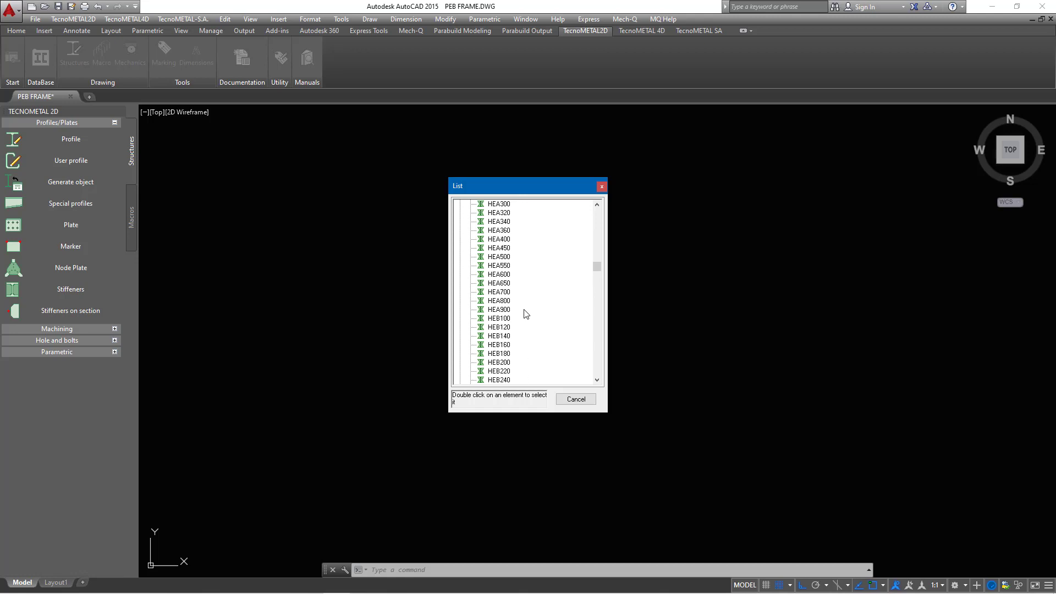
{"action": "double_click", "coordinate": [500, 249]}
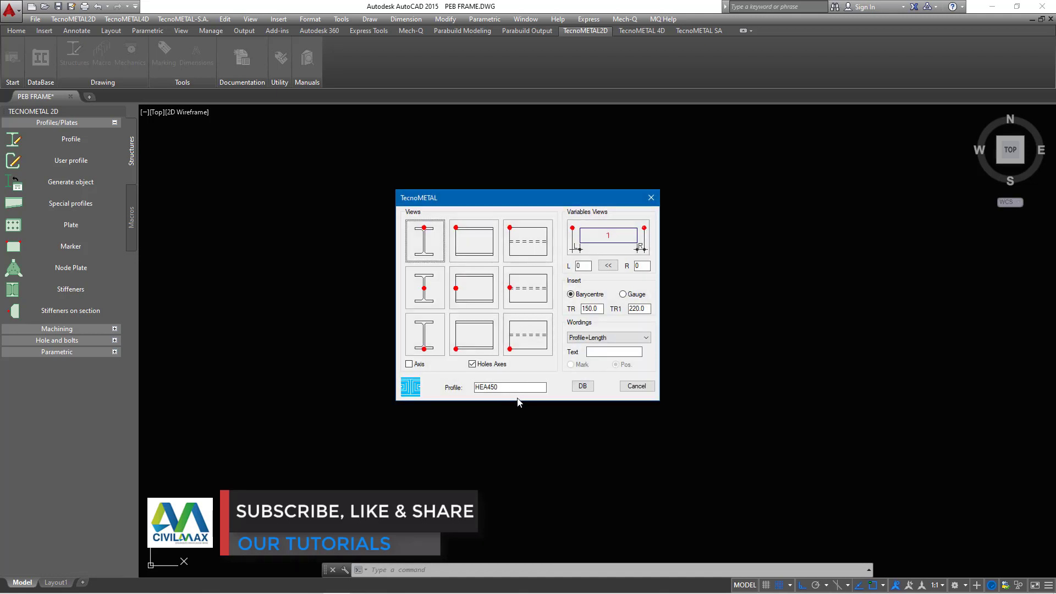
{"action": "left_click", "coordinate": [472, 292]}
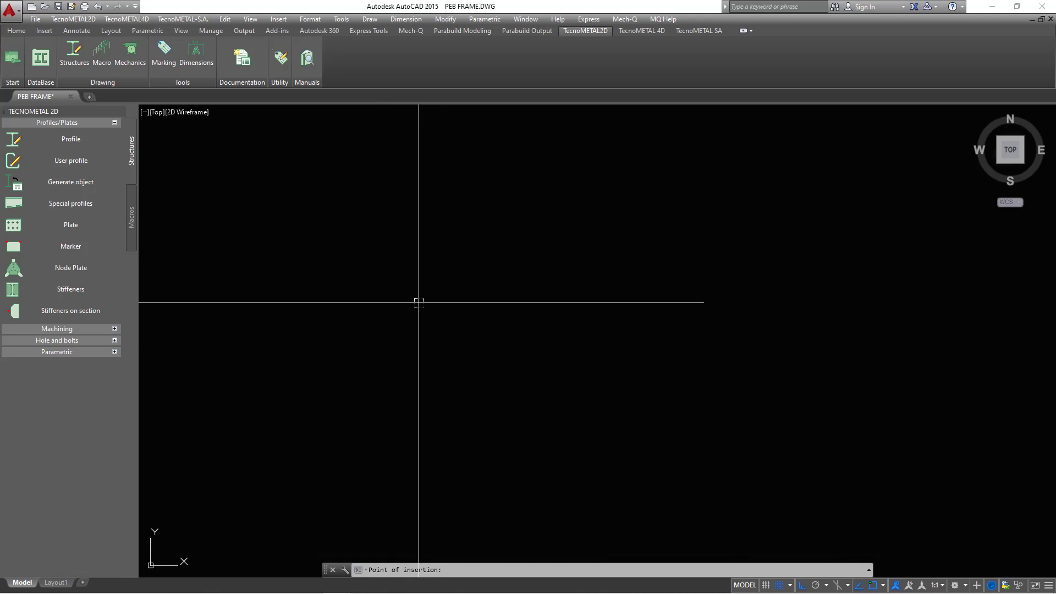
Step: Draw a horizontal HEA450 side-view beam about 1765 mm long in the drawing area
{"action": "left_click", "coordinate": [227, 293]}
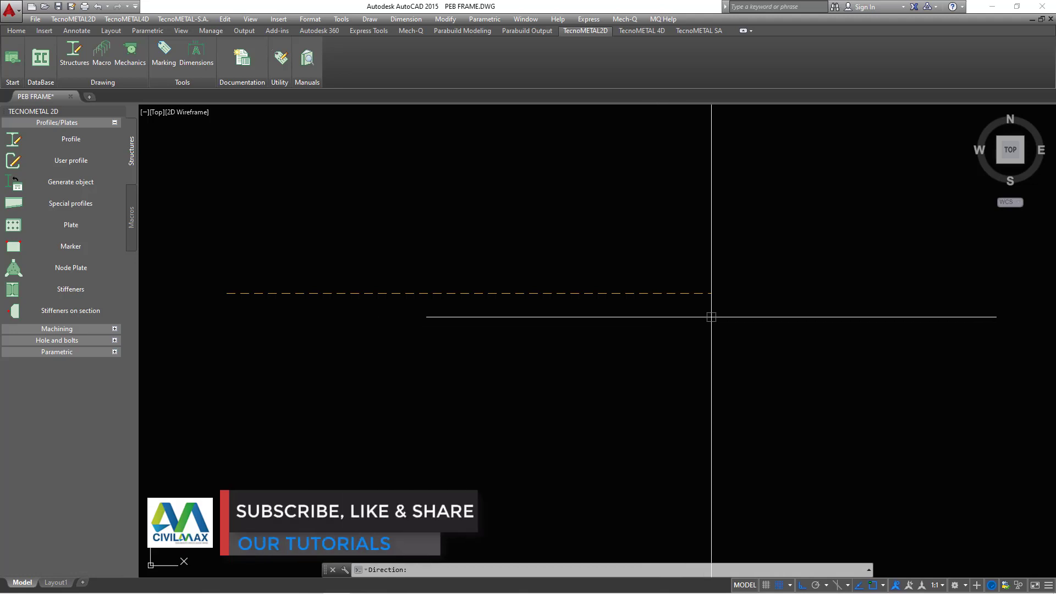
{"action": "left_click", "coordinate": [758, 308]}
{"action": "left_click", "coordinate": [751, 309]}
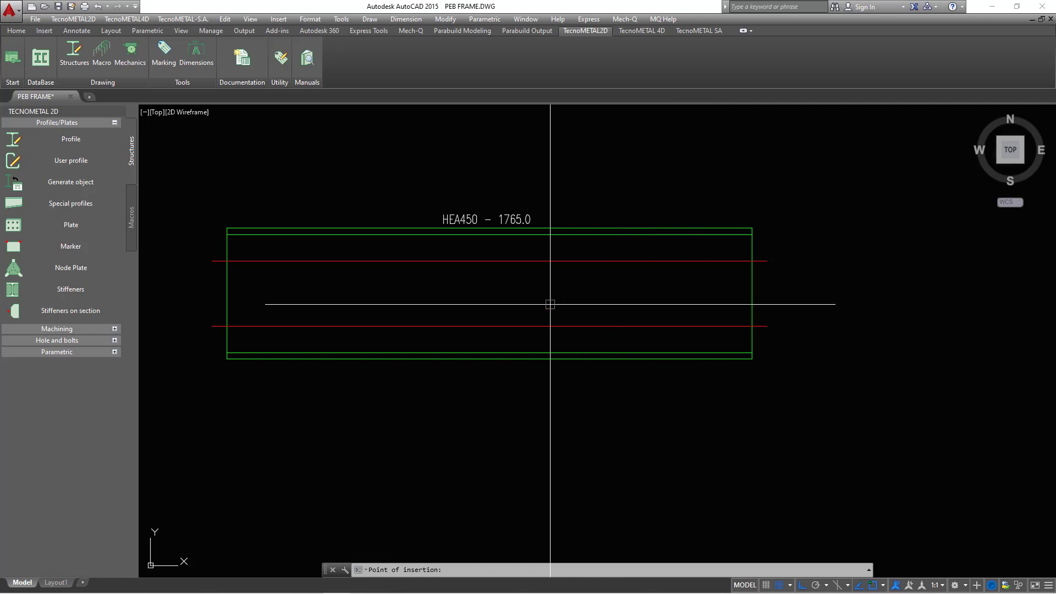
Step: Draw a second horizontal HEA450 side-view beam about 4100 mm long below the first one
{"action": "scroll", "coordinate": [502, 264], "scroll_direction": "down", "scroll_amount": 2}
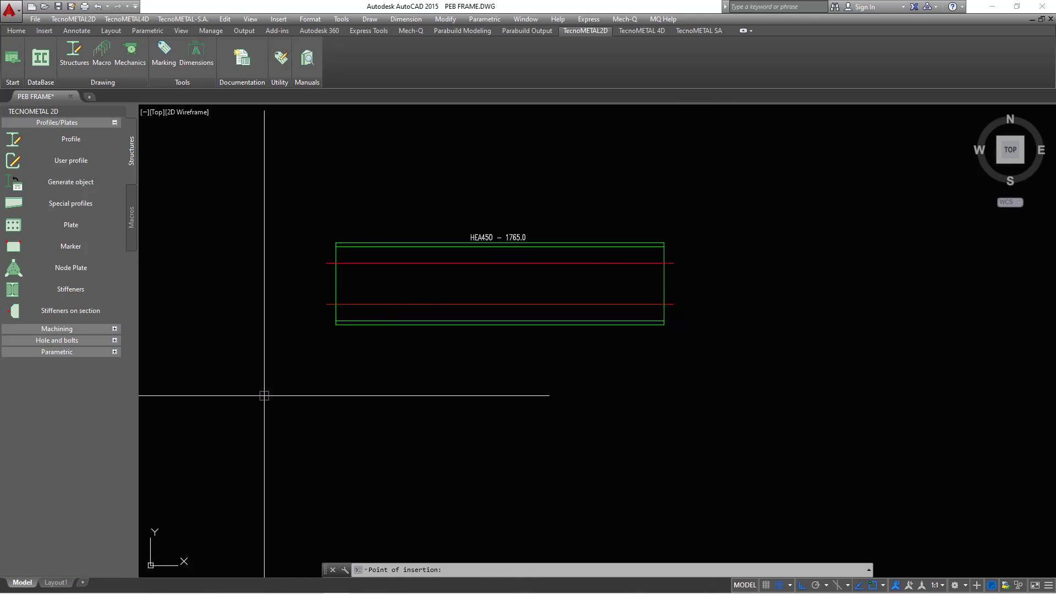
{"action": "left_click", "coordinate": [213, 395]}
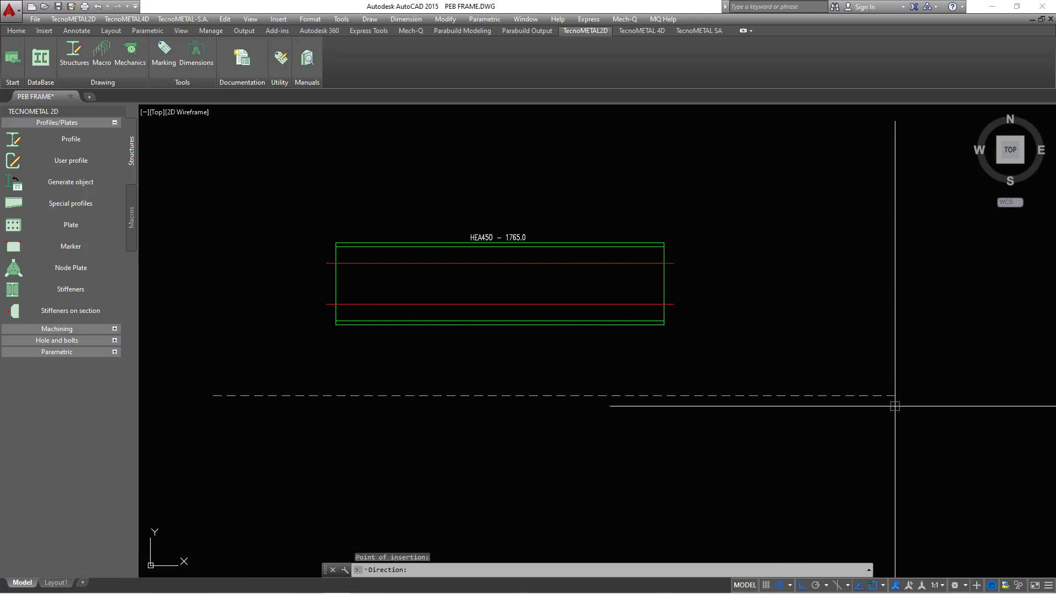
{"action": "left_click", "coordinate": [975, 397]}
{"action": "left_click", "coordinate": [976, 396]}
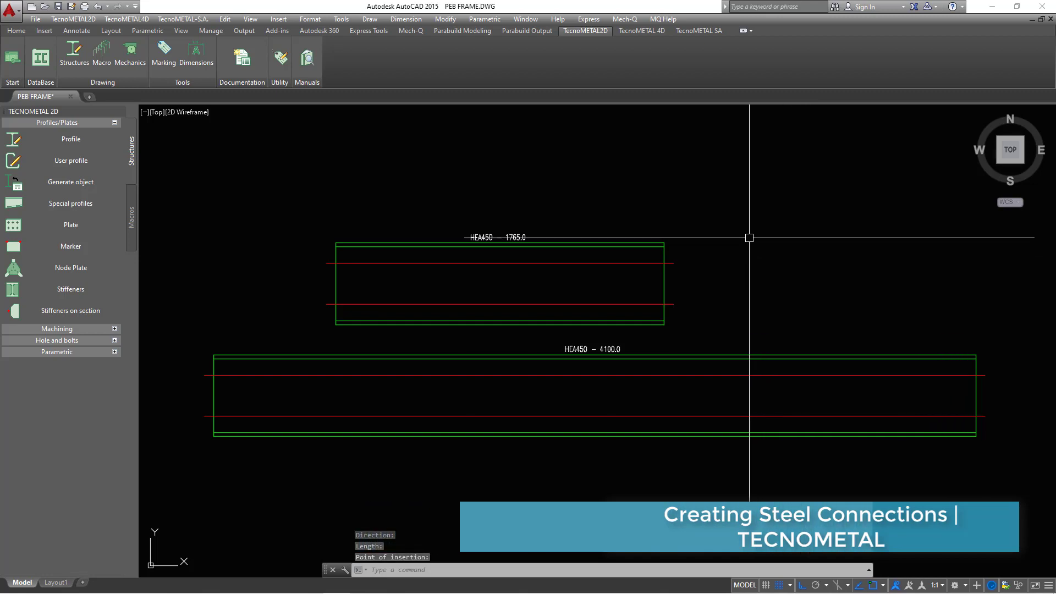
Step: Delete the shorter upper HEA450 beam together with its label and axes
{"action": "left_click", "coordinate": [775, 170]}
{"action": "left_click", "coordinate": [295, 335]}
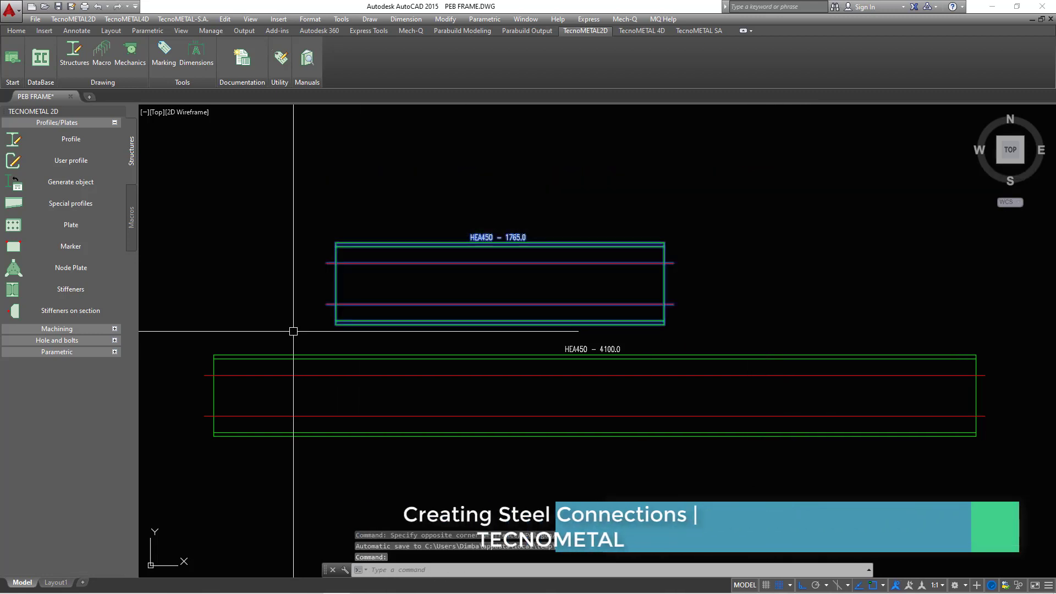
{"action": "right_click", "coordinate": [715, 218]}
{"action": "left_click", "coordinate": [764, 287]}
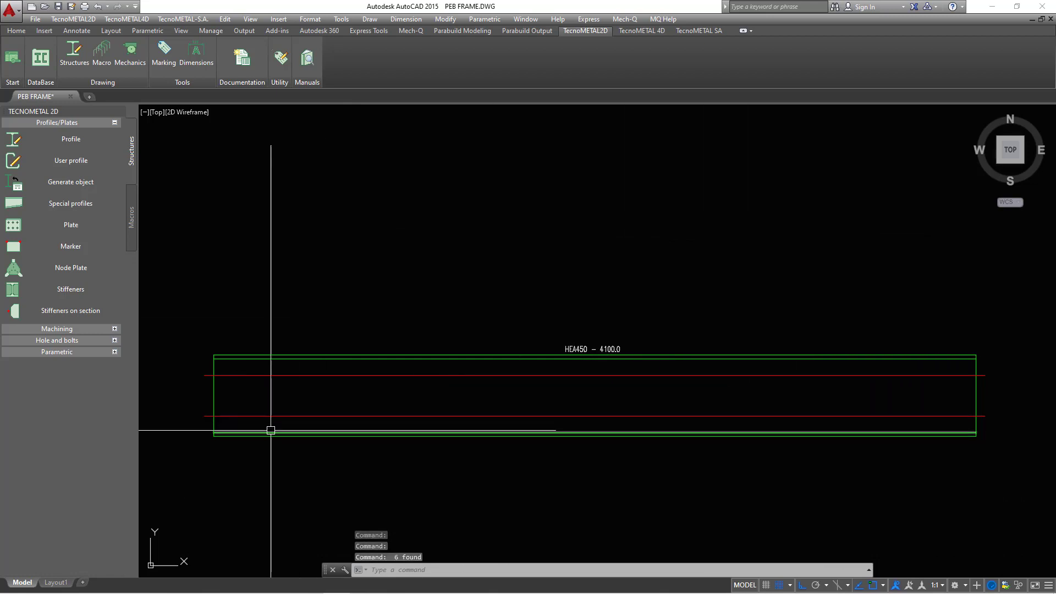
Step: Examine the profile and length label above the remaining HEA450 beam
{"action": "scroll", "coordinate": [669, 369], "scroll_direction": "up", "scroll_amount": 10}
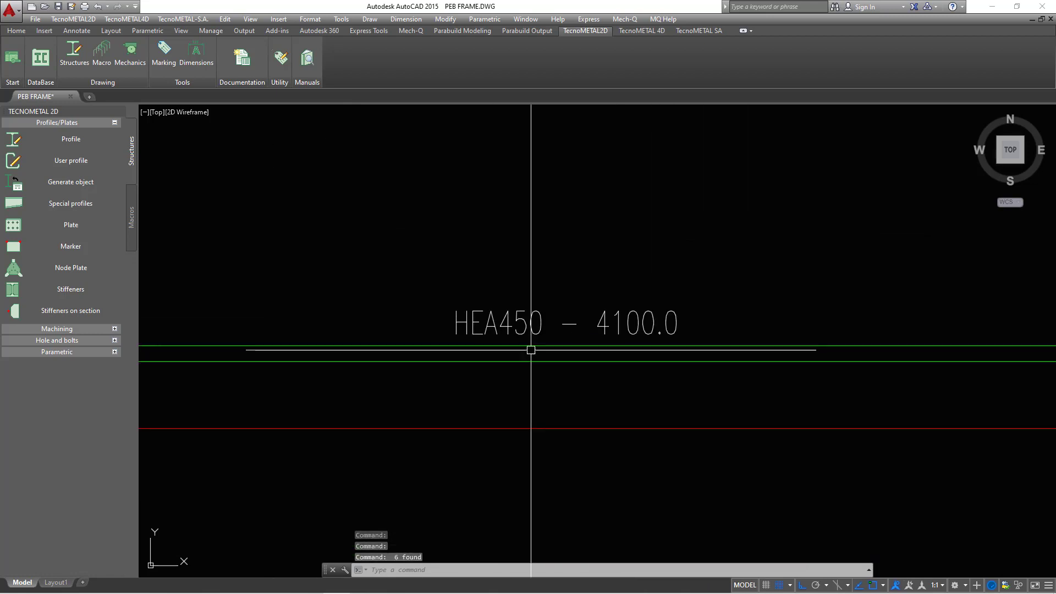
{"action": "scroll", "coordinate": [431, 342], "scroll_direction": "down", "scroll_amount": 2}
{"action": "scroll", "coordinate": [682, 302], "scroll_direction": "up", "scroll_amount": 3}
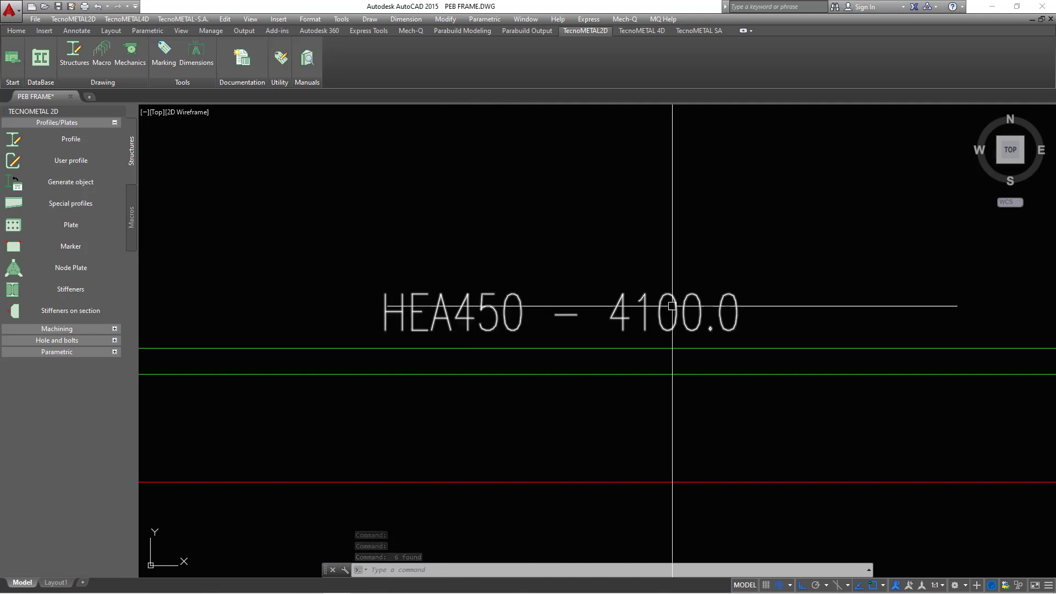
{"action": "scroll", "coordinate": [738, 309], "scroll_direction": "down", "scroll_amount": 2}
{"action": "left_click", "coordinate": [873, 255]}
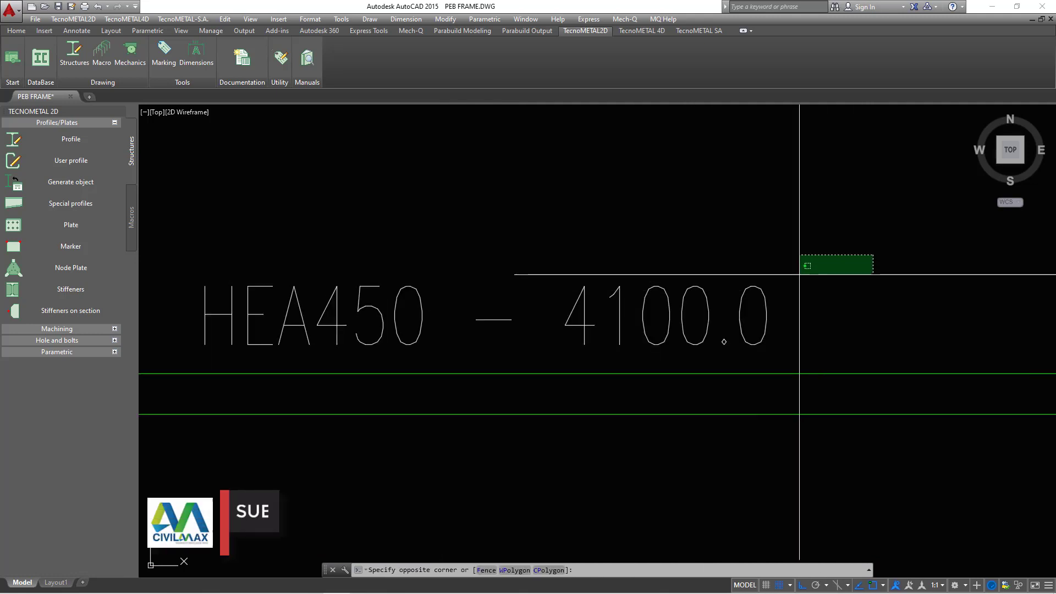
{"action": "left_click", "coordinate": [715, 241]}
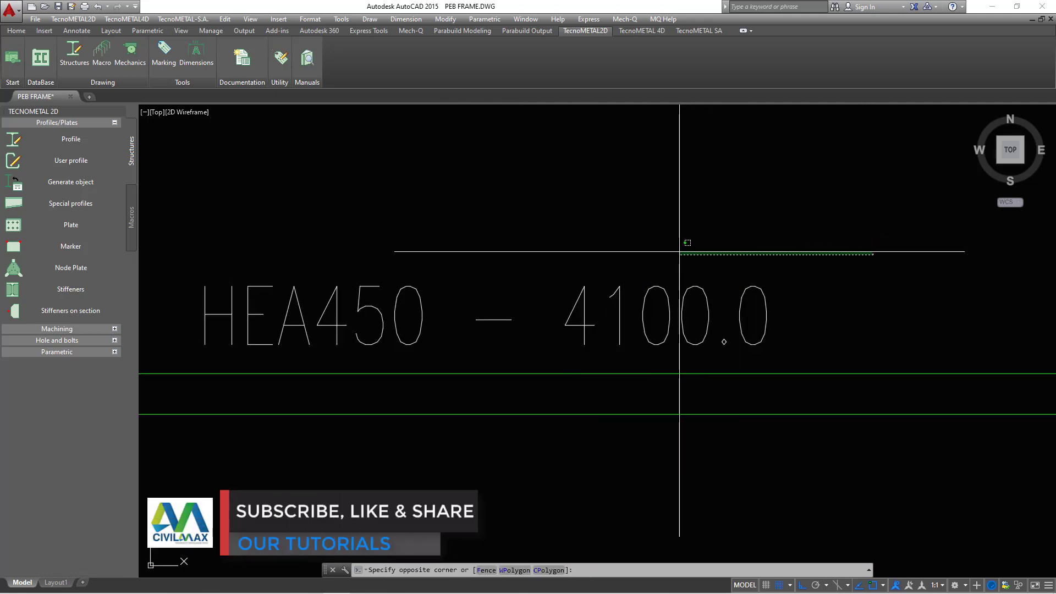
{"action": "scroll", "coordinate": [747, 279], "scroll_direction": "down", "scroll_amount": 2}
{"action": "scroll", "coordinate": [472, 318], "scroll_direction": "up", "scroll_amount": 4}
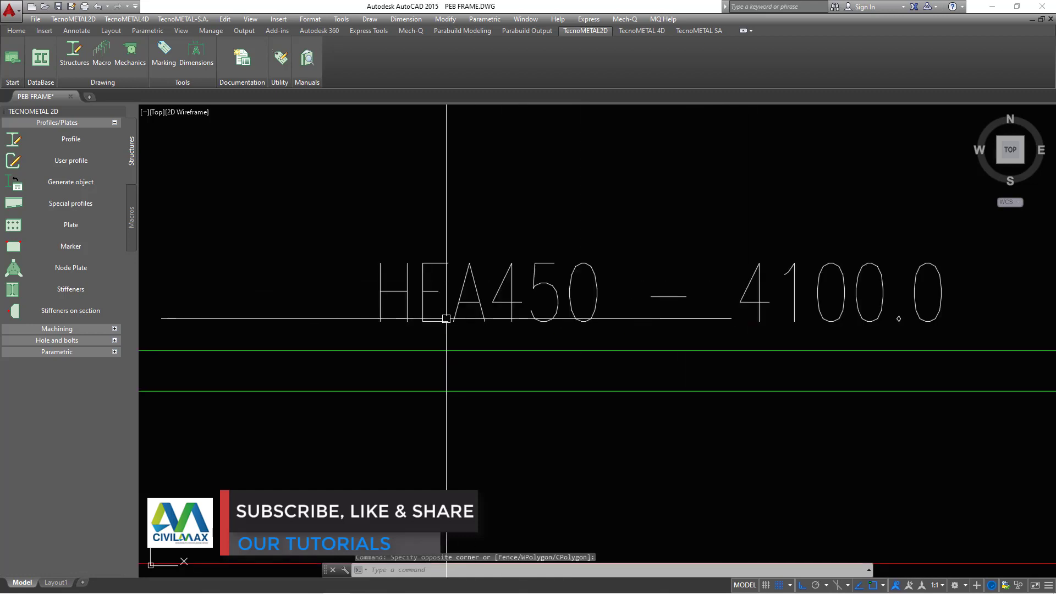
{"action": "left_click", "coordinate": [617, 225]}
{"action": "left_click", "coordinate": [377, 306]}
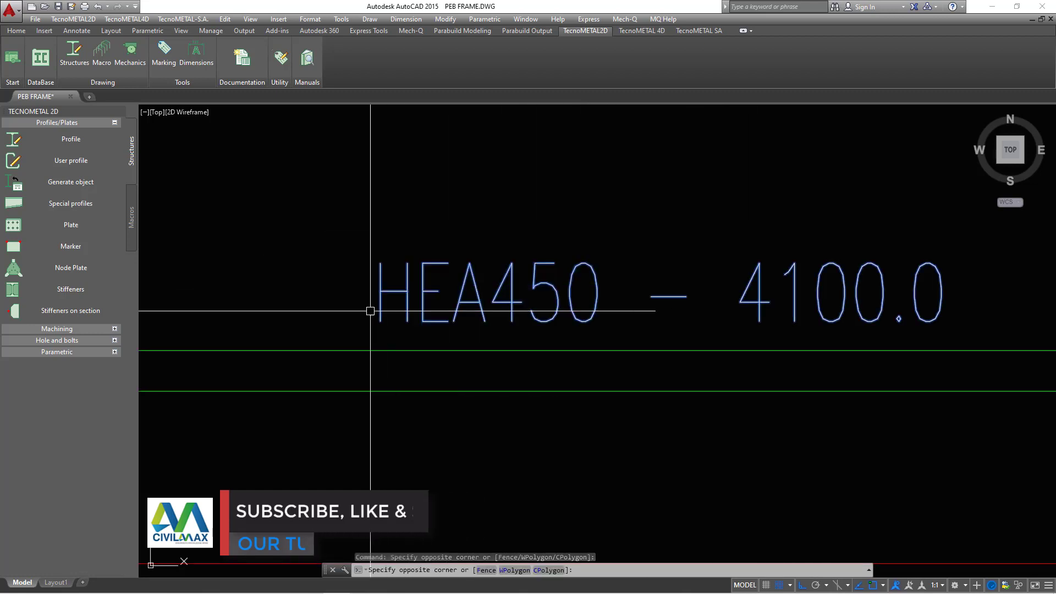
{"action": "scroll", "coordinate": [586, 293], "scroll_direction": "down", "scroll_amount": 3}
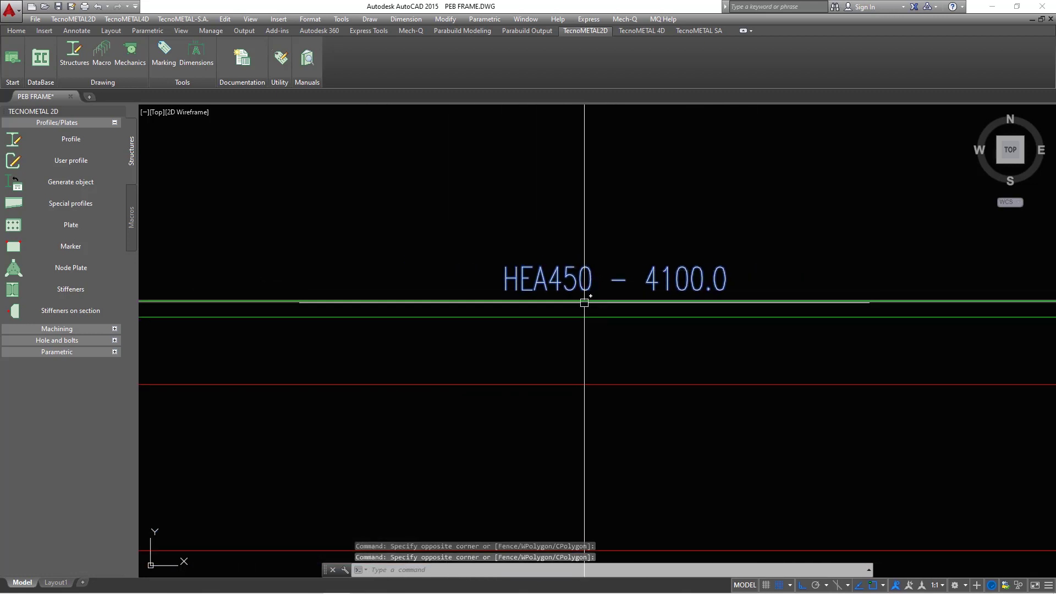
{"action": "scroll", "coordinate": [585, 302], "scroll_direction": "down", "scroll_amount": 4}
{"action": "key", "text": "Escape"}
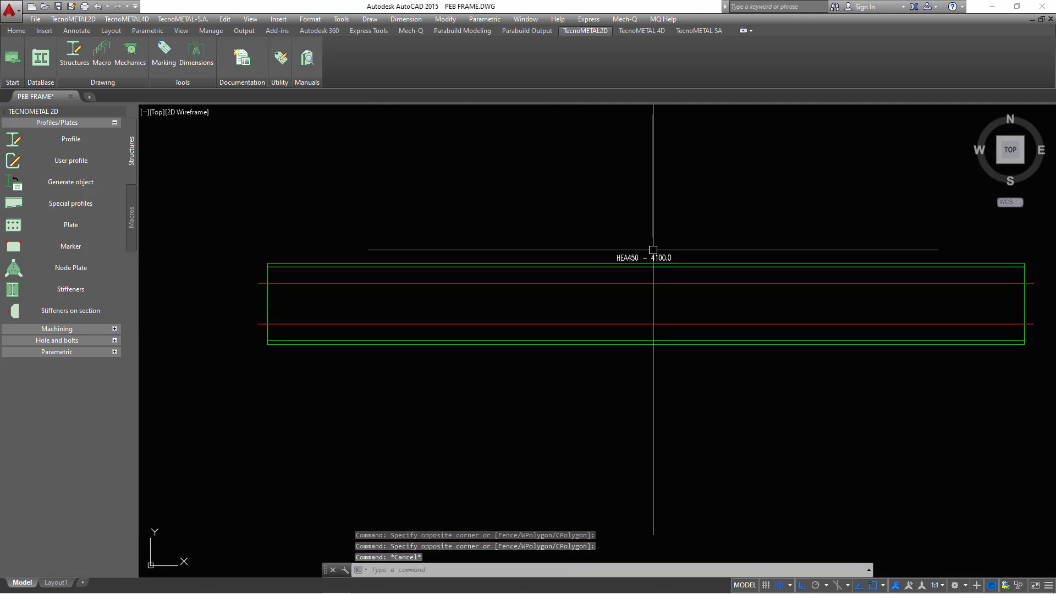
{"action": "scroll", "coordinate": [255, 295], "scroll_direction": "up", "scroll_amount": 2}
{"action": "scroll", "coordinate": [292, 294], "scroll_direction": "down", "scroll_amount": 2}
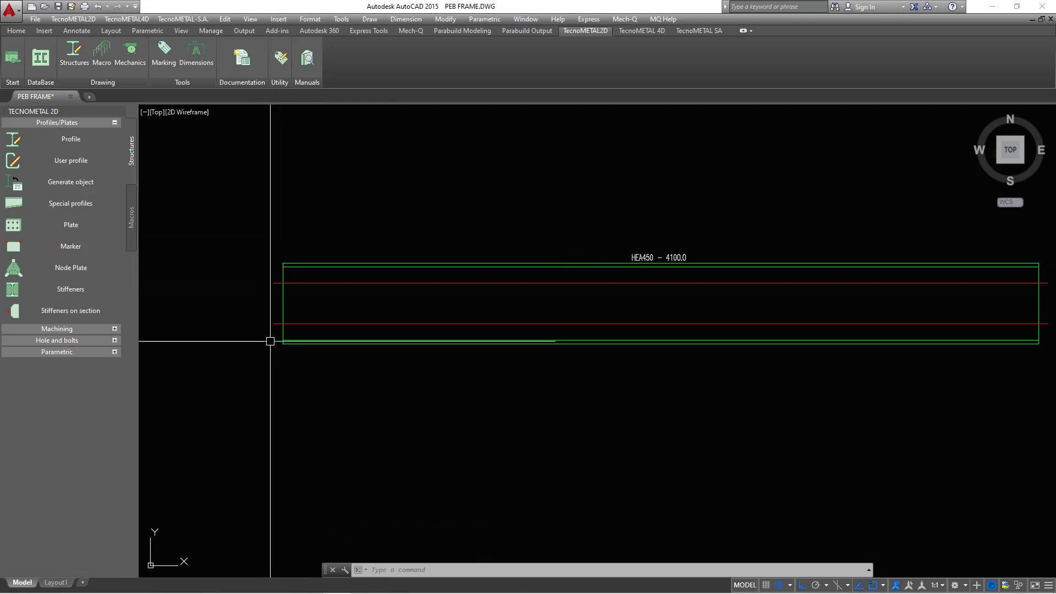
Step: Expand the Parametric tool group and keep the Profiles/Plates group expanded as well
{"action": "mouse_move", "coordinate": [409, 342]}
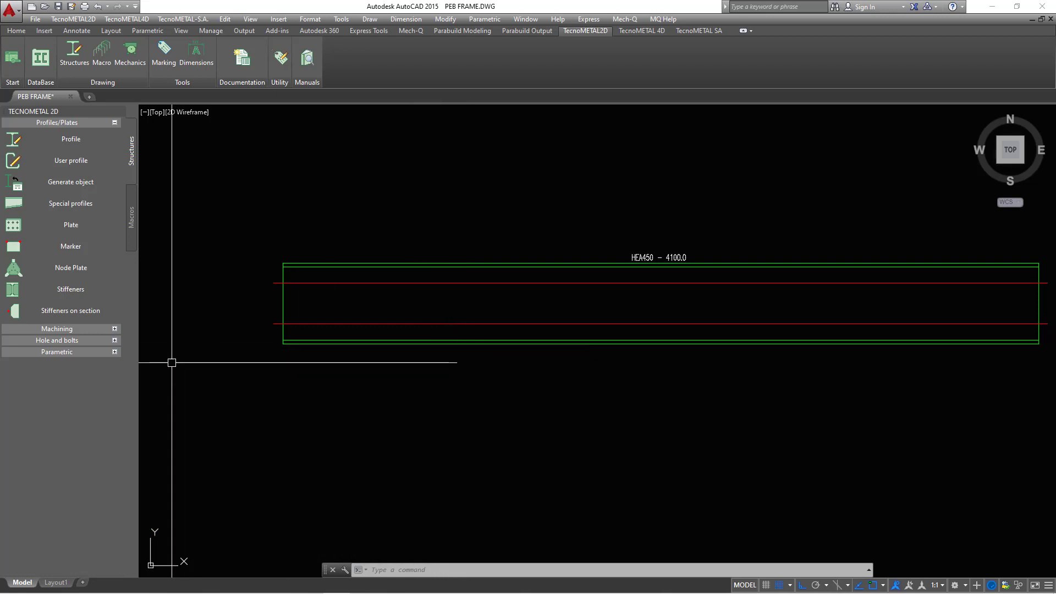
{"action": "left_click", "coordinate": [114, 353]}
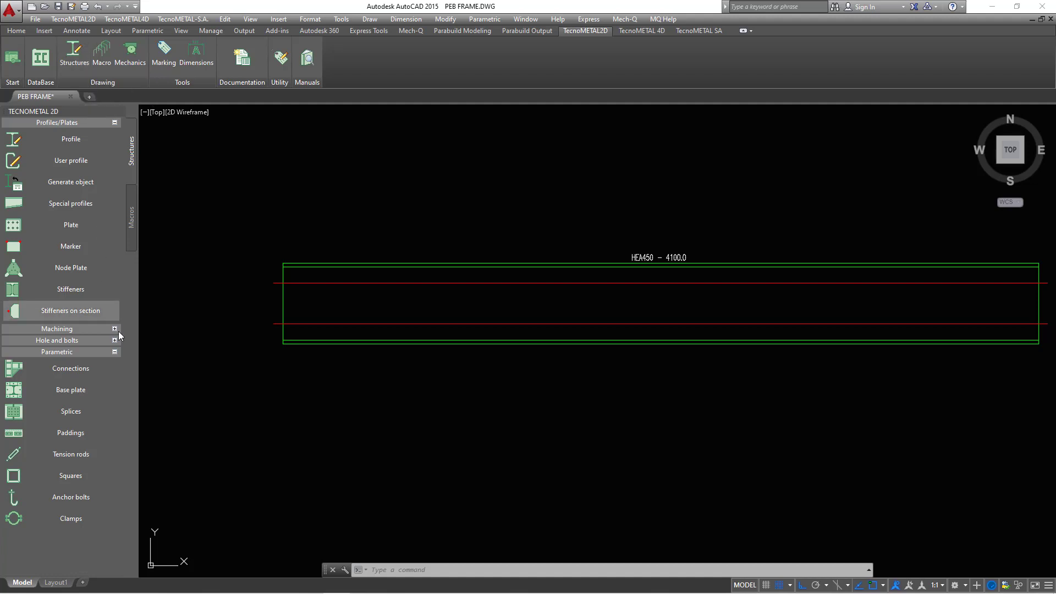
{"action": "left_click", "coordinate": [114, 352]}
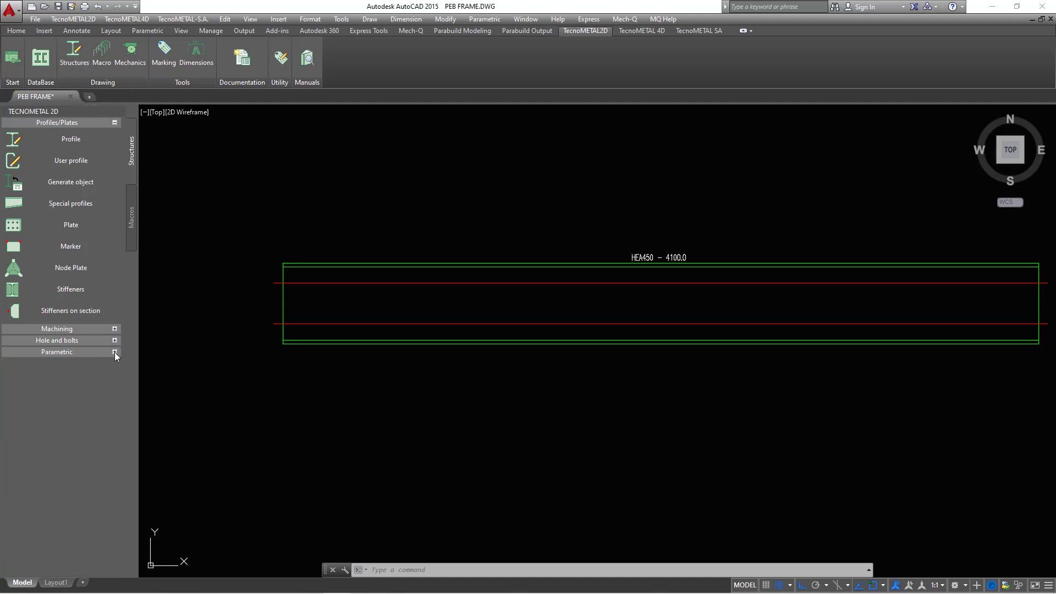
{"action": "left_click", "coordinate": [115, 122]}
{"action": "left_click", "coordinate": [115, 157]}
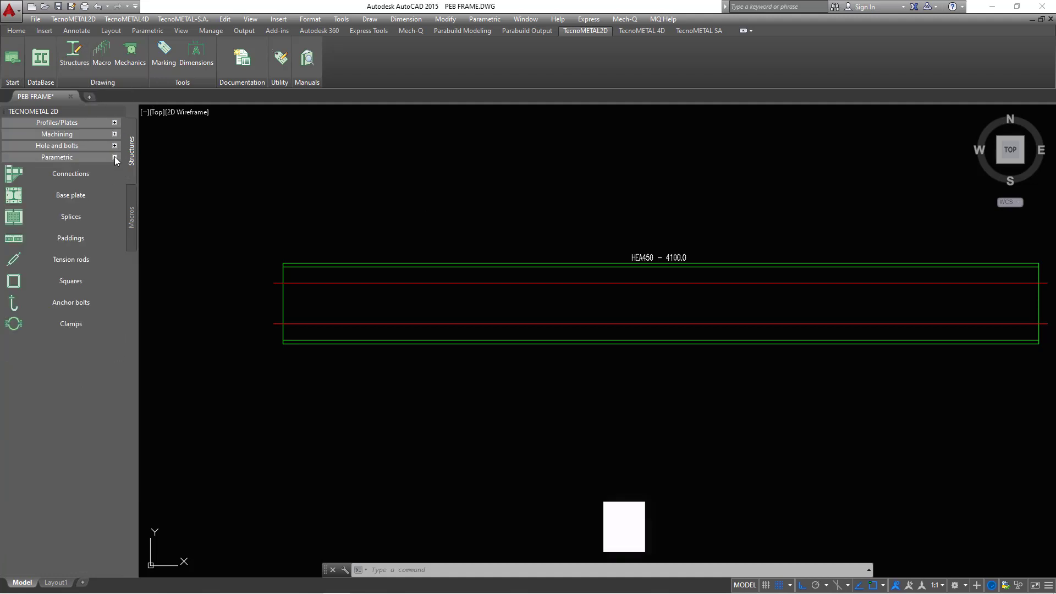
{"action": "left_click", "coordinate": [114, 122]}
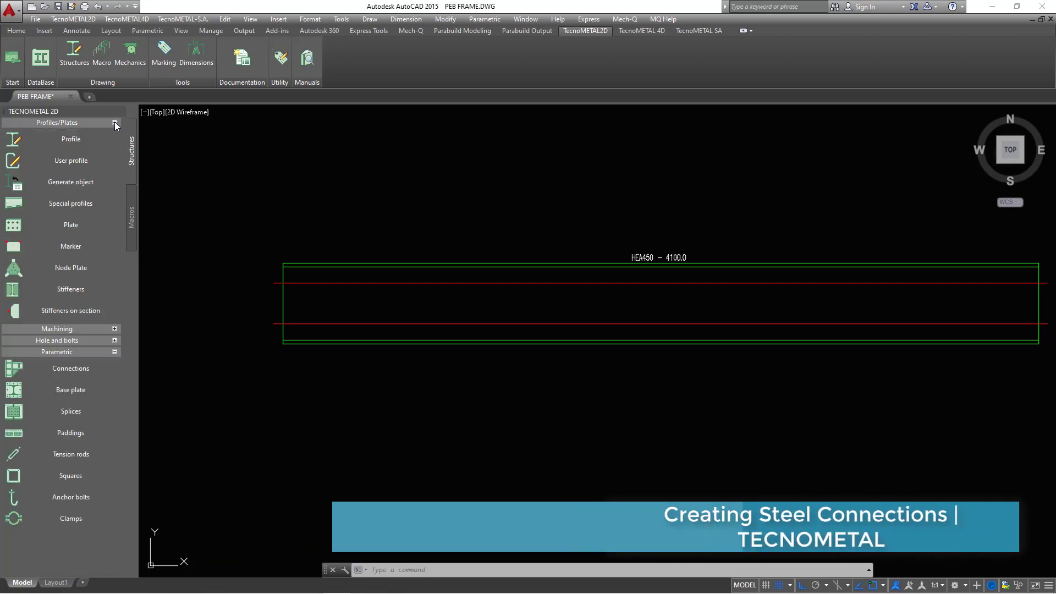
Step: Review the type 07 connection parameters for the HEA450 profile, and cancel its insertion
{"action": "left_click", "coordinate": [66, 373]}
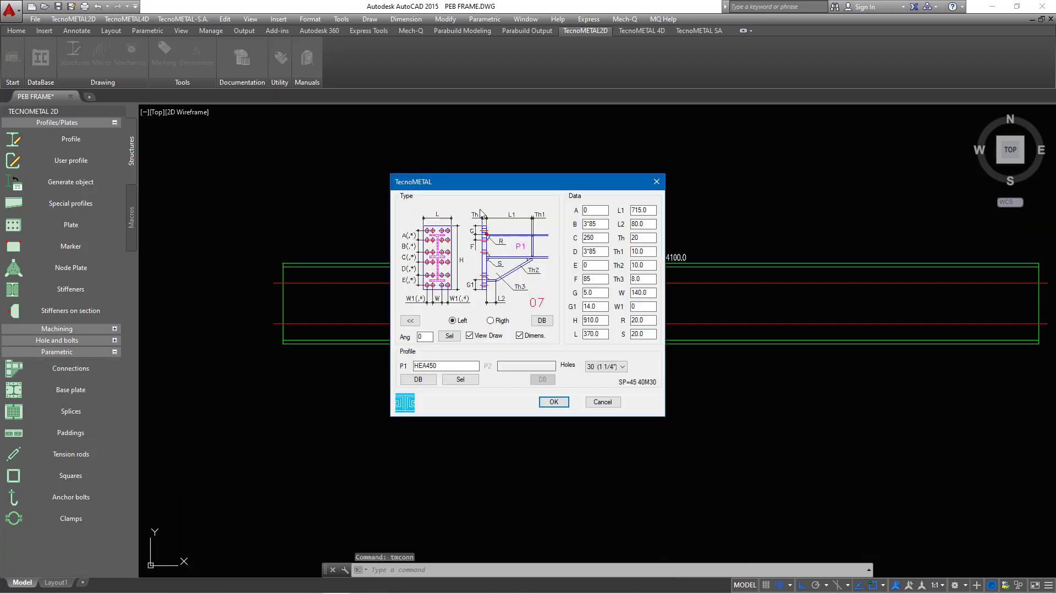
{"action": "left_click_drag", "start_coordinate": [455, 179], "coordinate": [604, 176]}
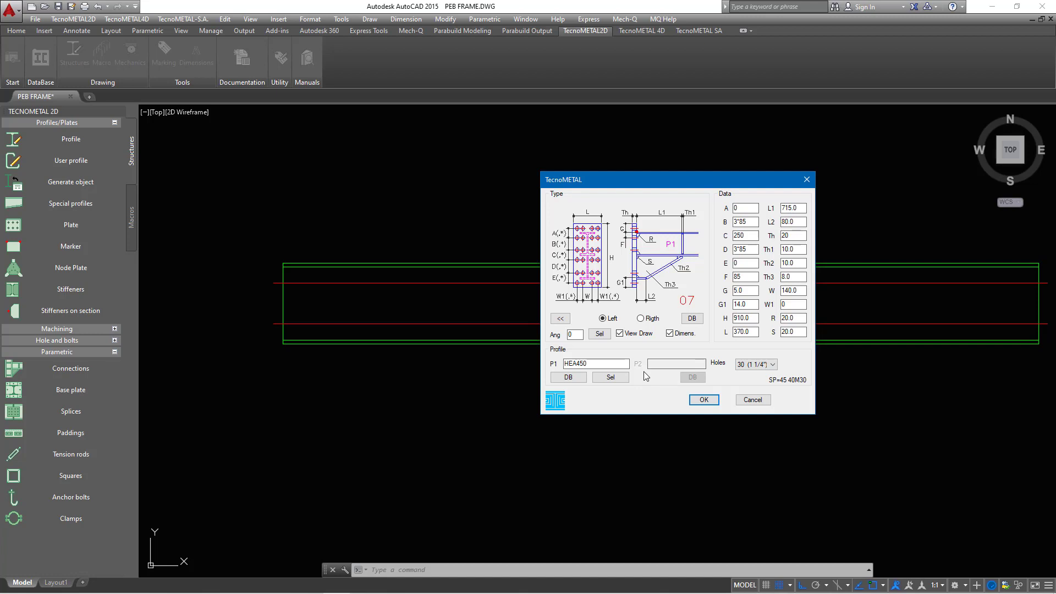
{"action": "left_click", "coordinate": [704, 400]}
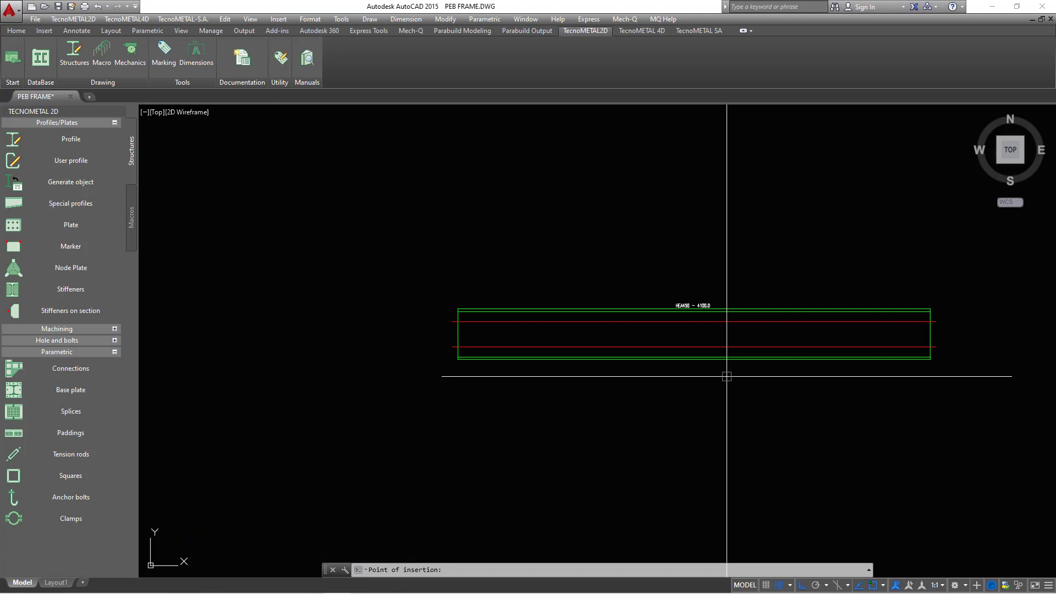
{"action": "key", "text": "Escape"}
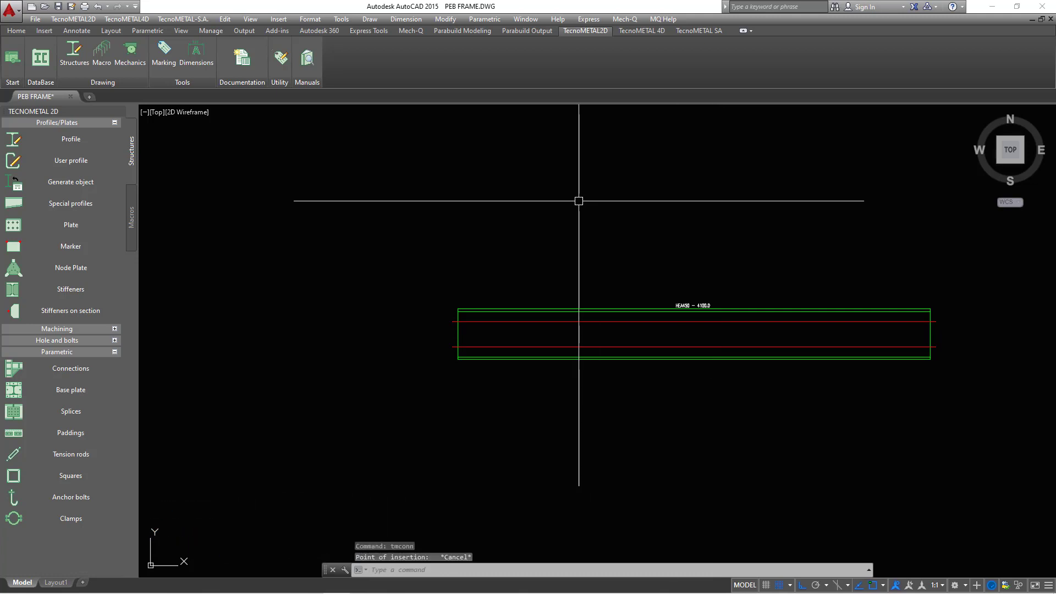
Step: Insert the type 07 connection with Left orientation for the HEA450 profile at the upper corner of the beam's left end
{"action": "right_click", "coordinate": [578, 201]}
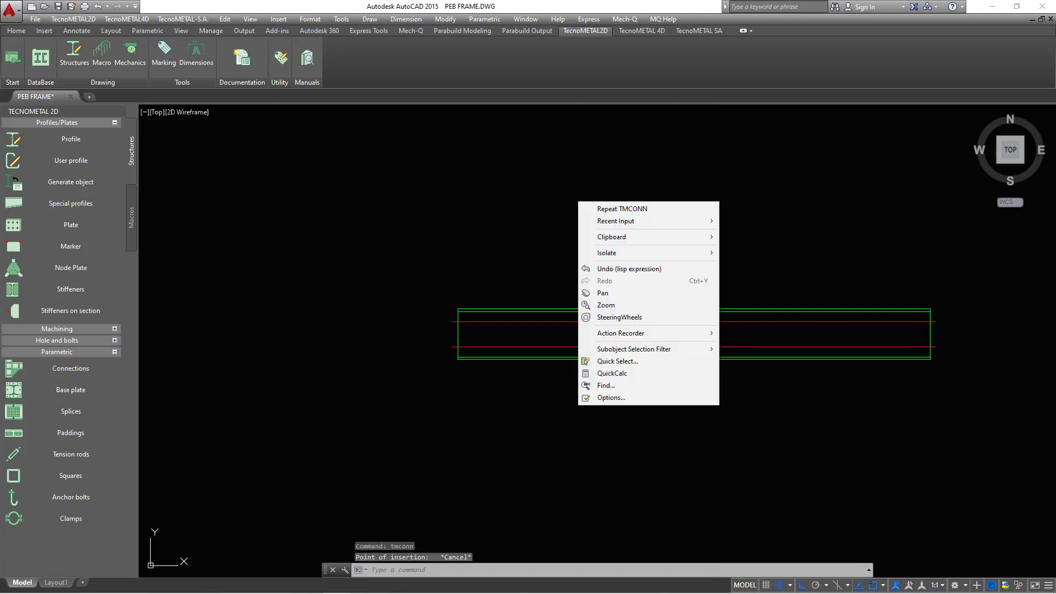
{"action": "left_click", "coordinate": [635, 208]}
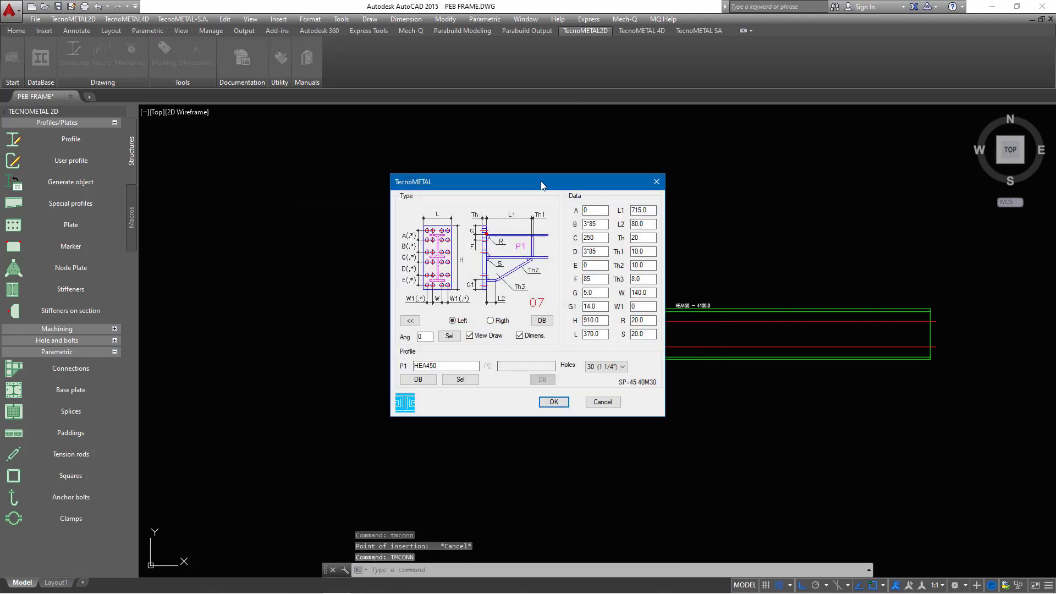
{"action": "left_click_drag", "start_coordinate": [536, 183], "coordinate": [667, 211]}
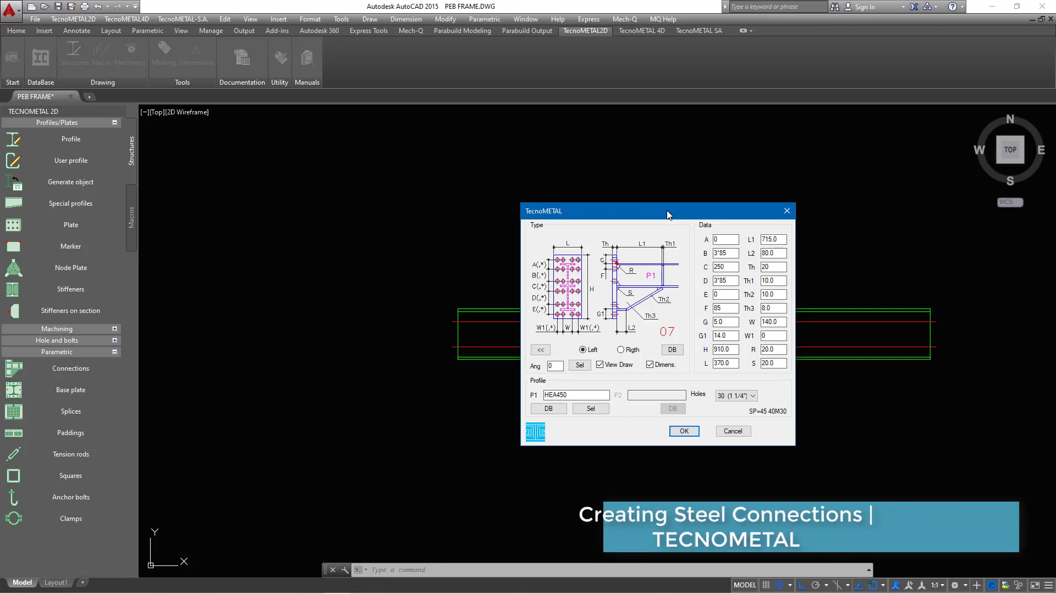
{"action": "mouse_move", "coordinate": [667, 211]}
{"action": "left_mouse_down"}
{"action": "mouse_move", "coordinate": [715, 210]}
{"action": "mouse_move", "coordinate": [463, 250]}
{"action": "mouse_move", "coordinate": [286, 174]}
{"action": "mouse_move", "coordinate": [323, 170]}
{"action": "left_mouse_up"}
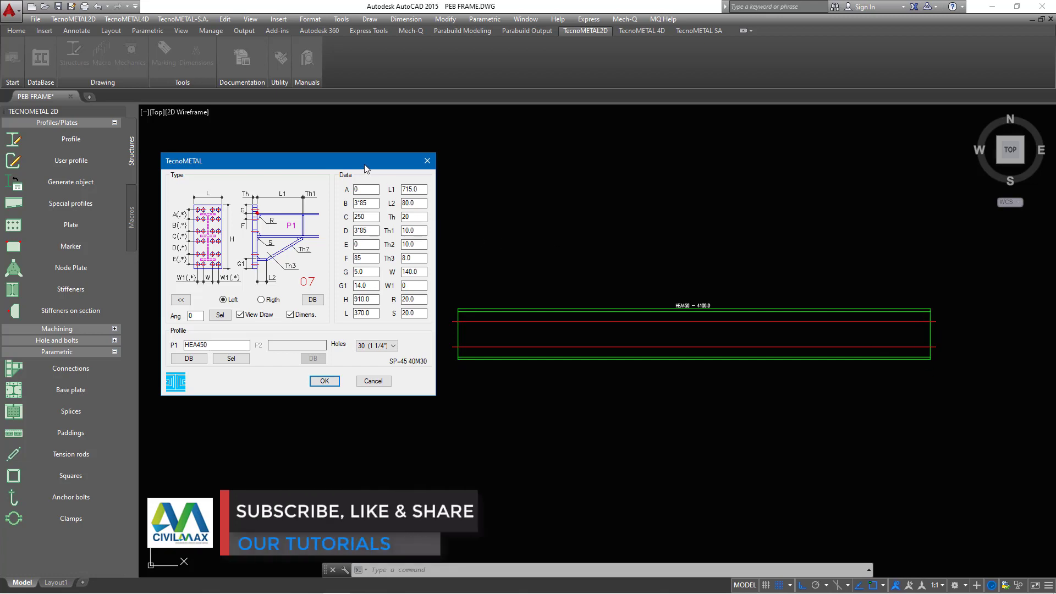
{"action": "left_click_drag", "start_coordinate": [365, 168], "coordinate": [364, 147]}
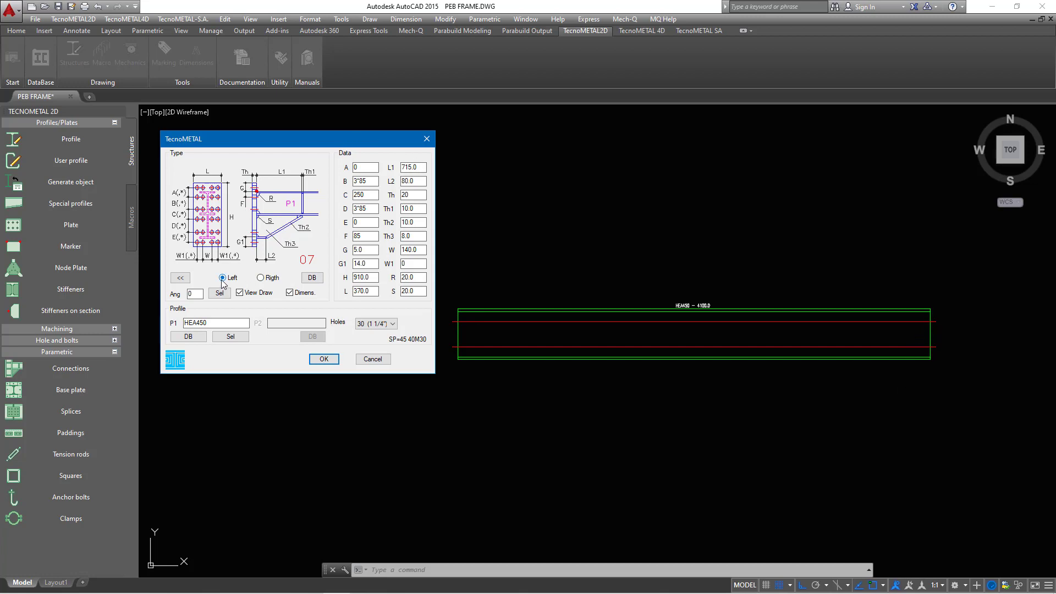
{"action": "left_click", "coordinate": [323, 359]}
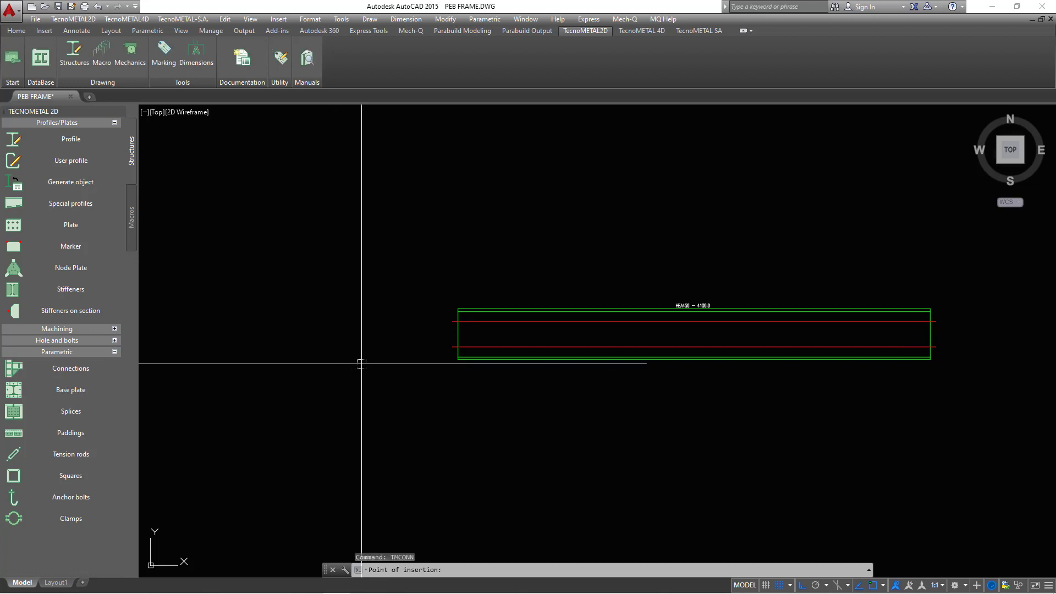
{"action": "scroll", "coordinate": [464, 333], "scroll_direction": "up", "scroll_amount": 4}
{"action": "scroll", "coordinate": [467, 231], "scroll_direction": "up", "scroll_amount": 4}
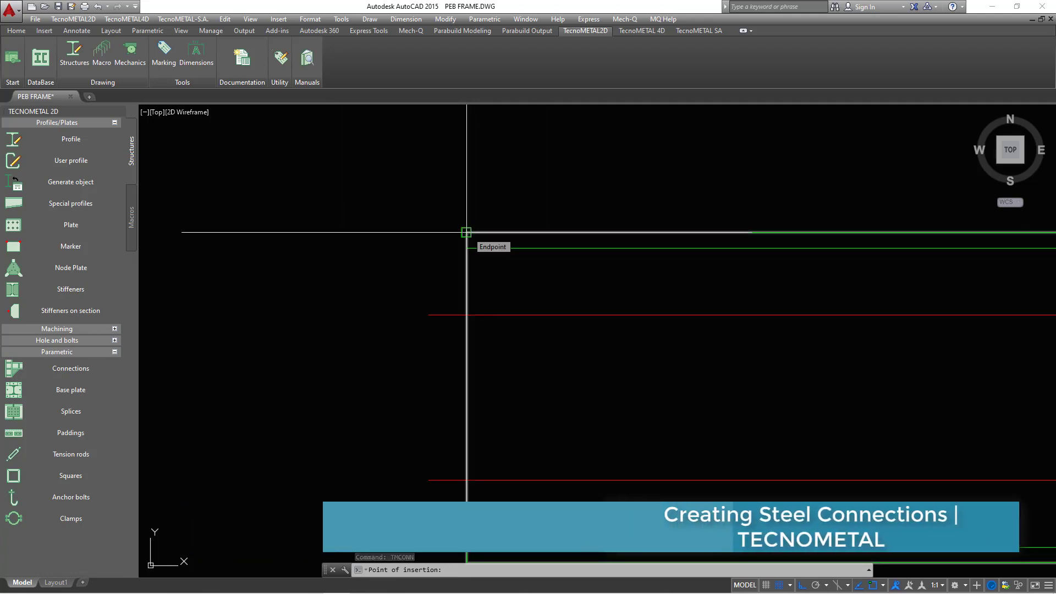
{"action": "left_click", "coordinate": [466, 232]}
{"action": "scroll", "coordinate": [467, 232], "scroll_direction": "down", "scroll_amount": 9}
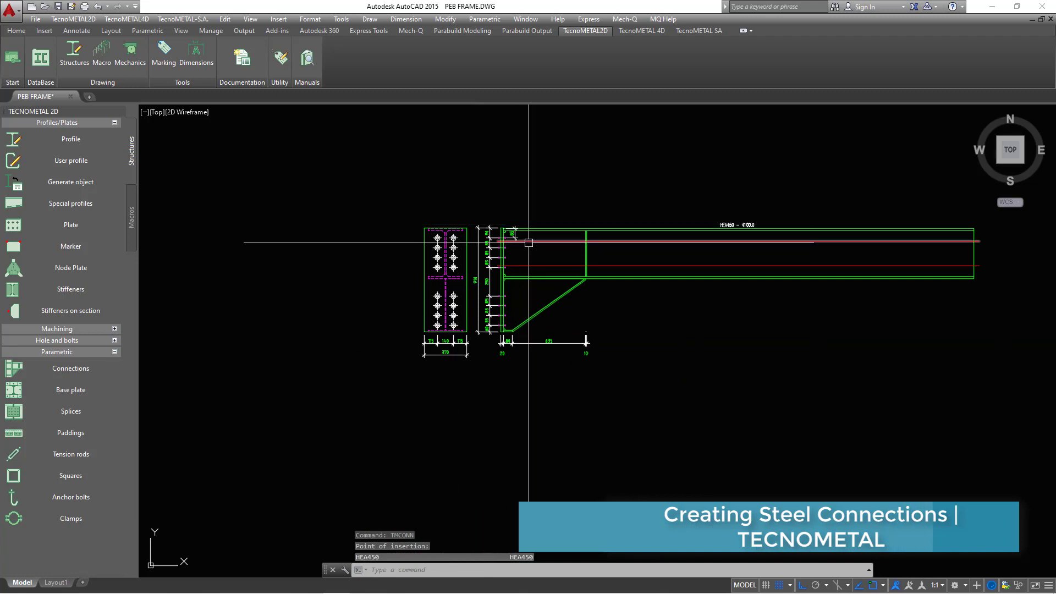
{"action": "scroll", "coordinate": [518, 235], "scroll_direction": "up", "scroll_amount": 5}
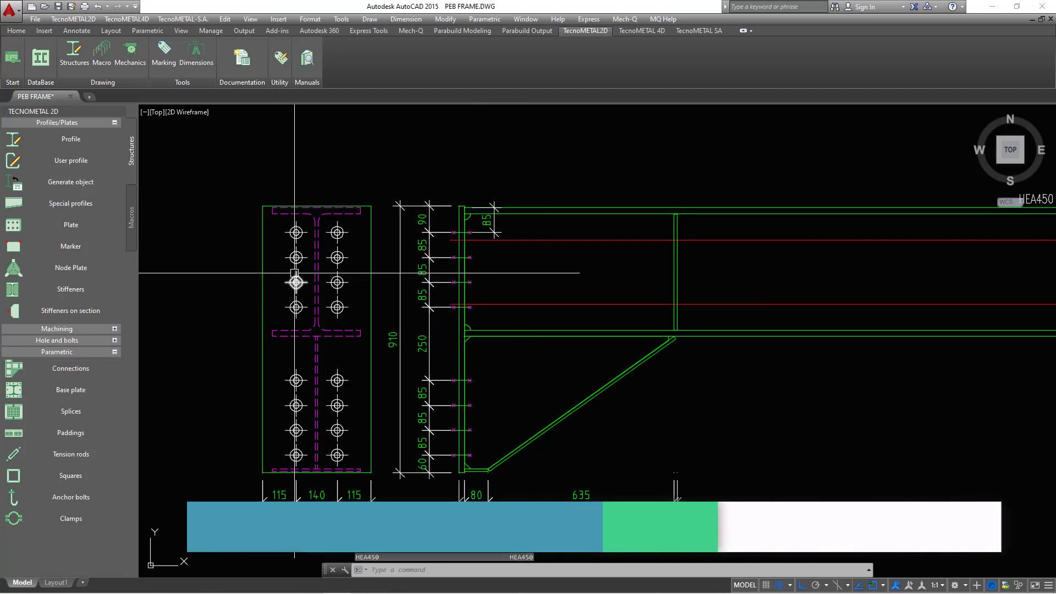
{"action": "scroll", "coordinate": [380, 270], "scroll_direction": "down", "scroll_amount": 2}
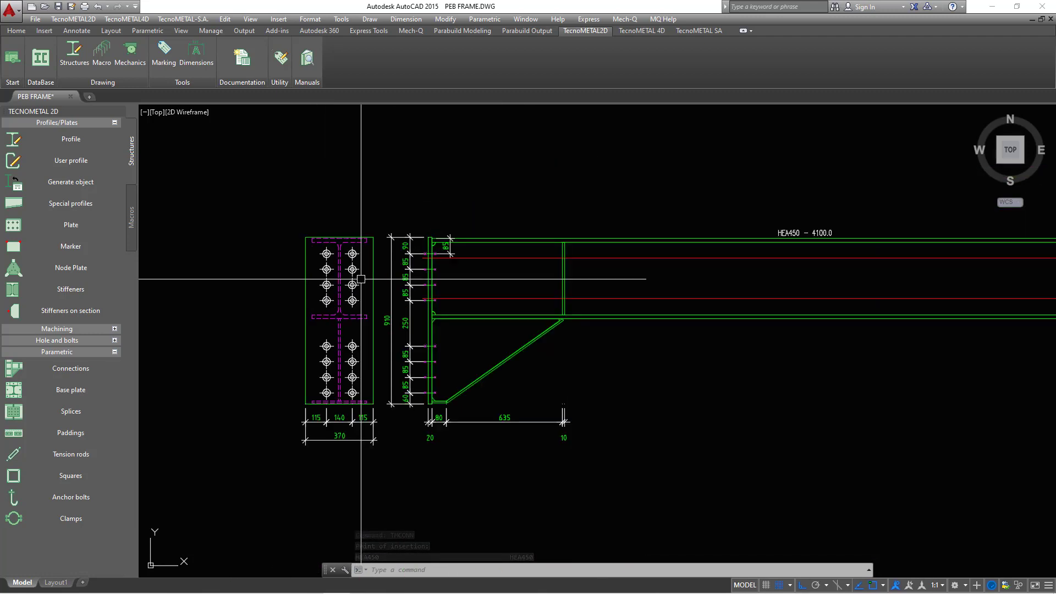
{"action": "key", "text": "Escape"}
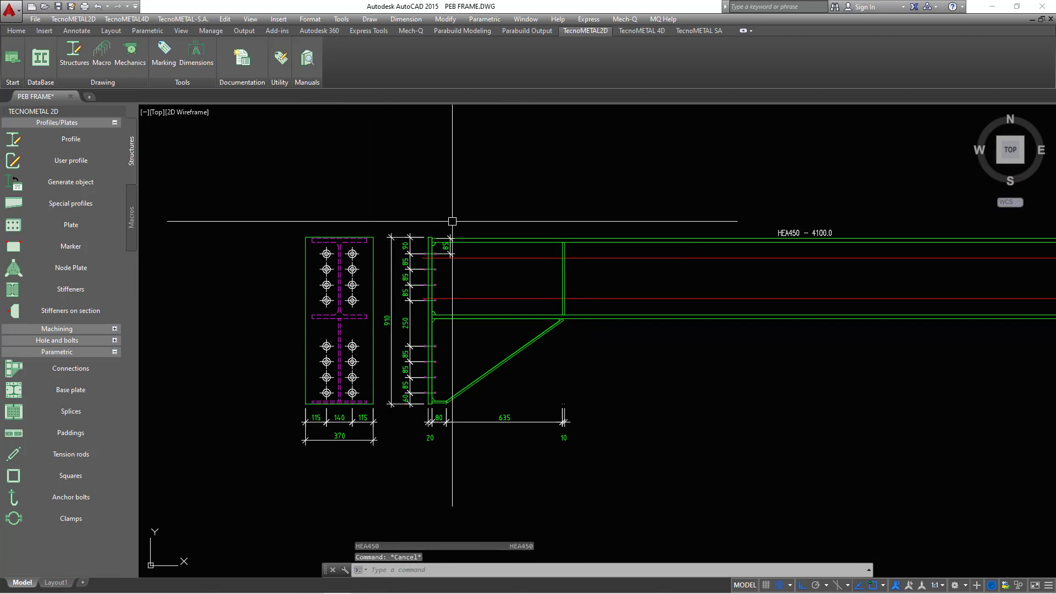
{"action": "scroll", "coordinate": [429, 228], "scroll_direction": "up", "scroll_amount": 2}
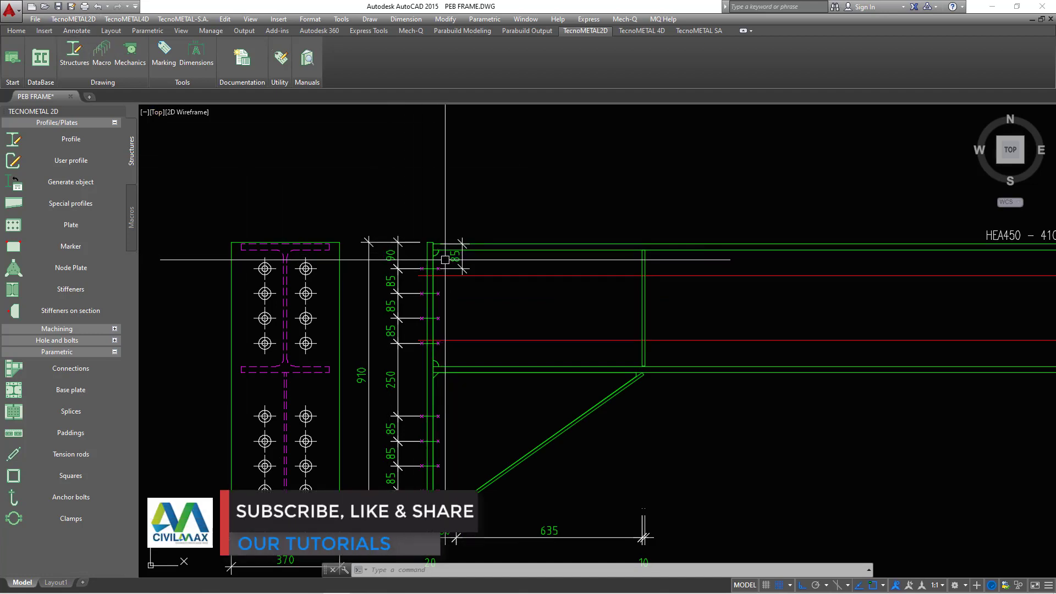
Step: Restart the parametric connection command to bring up the type 07 parameters for the HEA450 profile
{"action": "right_click", "coordinate": [522, 186]}
{"action": "left_click", "coordinate": [560, 193]}
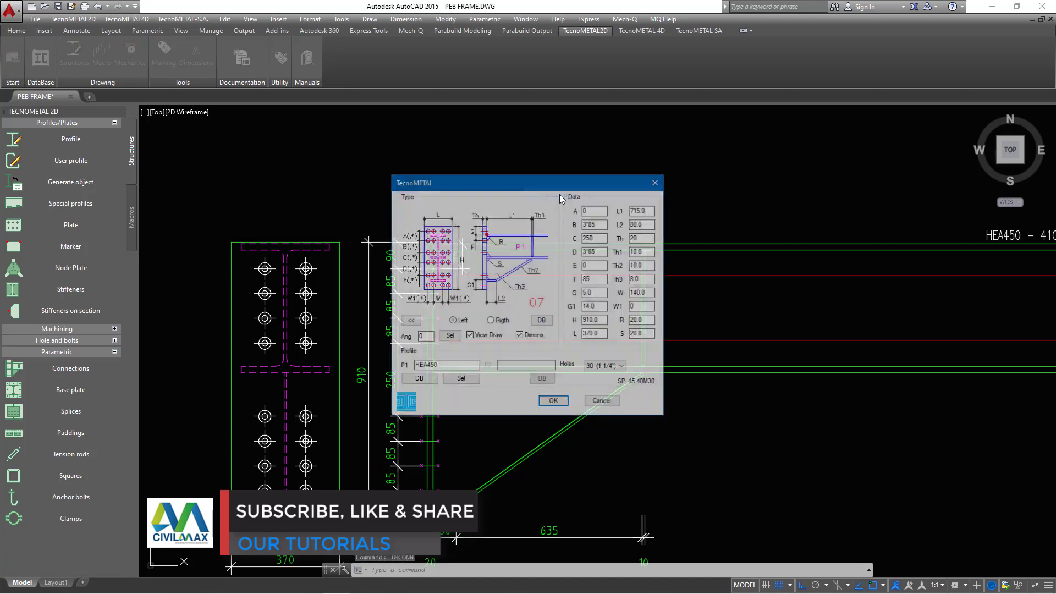
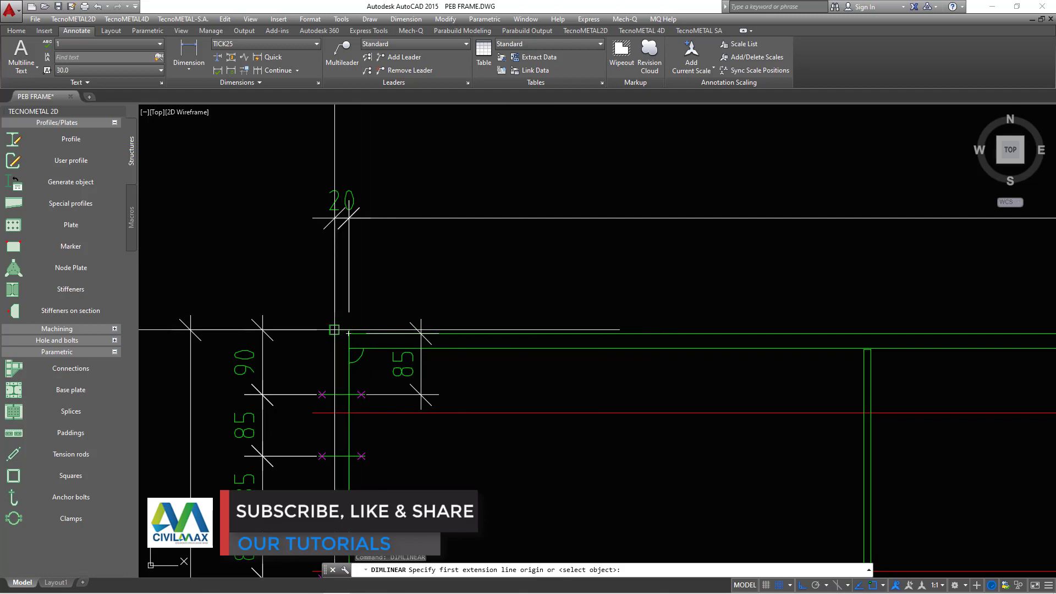
Step: Add a linear dimension between the outer faces of both end plates, placed above the beam length dimension
{"action": "scroll", "coordinate": [334, 329], "scroll_direction": "down", "scroll_amount": 5}
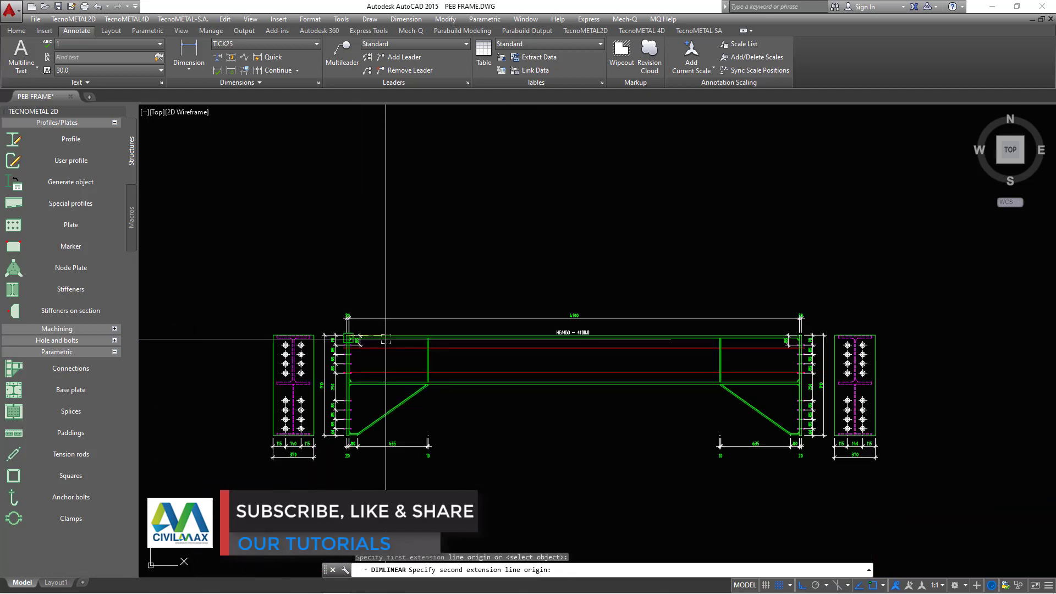
{"action": "scroll", "coordinate": [794, 334], "scroll_direction": "up", "scroll_amount": 5}
{"action": "scroll", "coordinate": [795, 334], "scroll_direction": "up", "scroll_amount": 6}
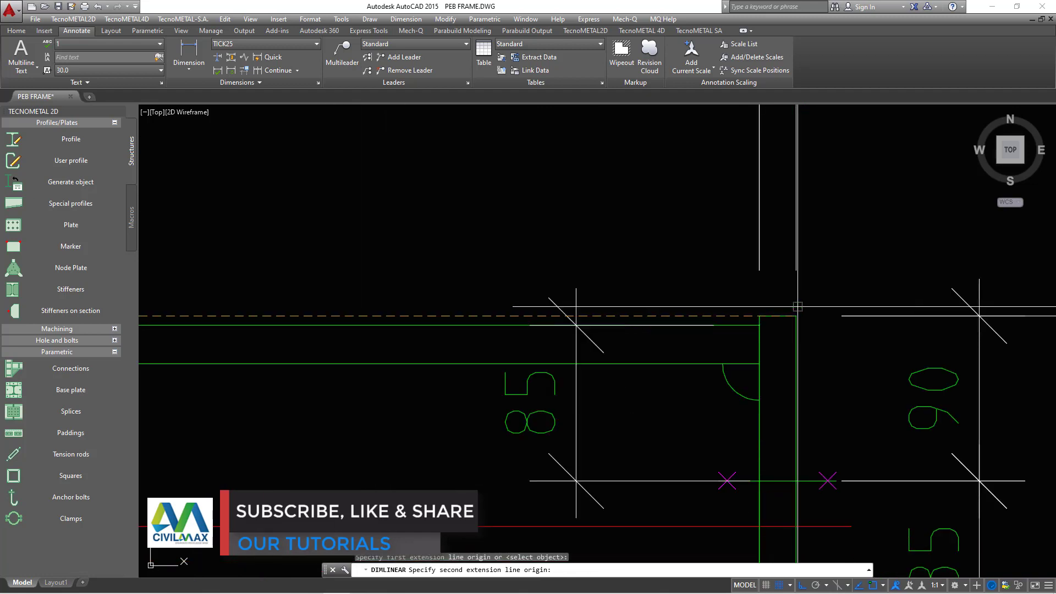
{"action": "left_click", "coordinate": [797, 315]}
{"action": "scroll", "coordinate": [765, 285], "scroll_direction": "down", "scroll_amount": 3}
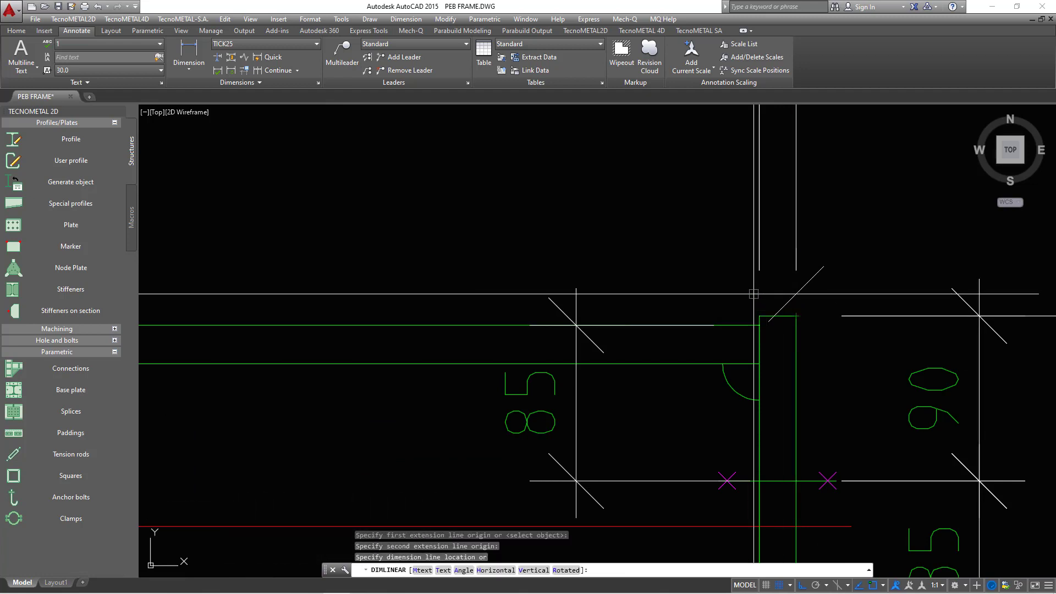
{"action": "scroll", "coordinate": [765, 285], "scroll_direction": "down", "scroll_amount": 3}
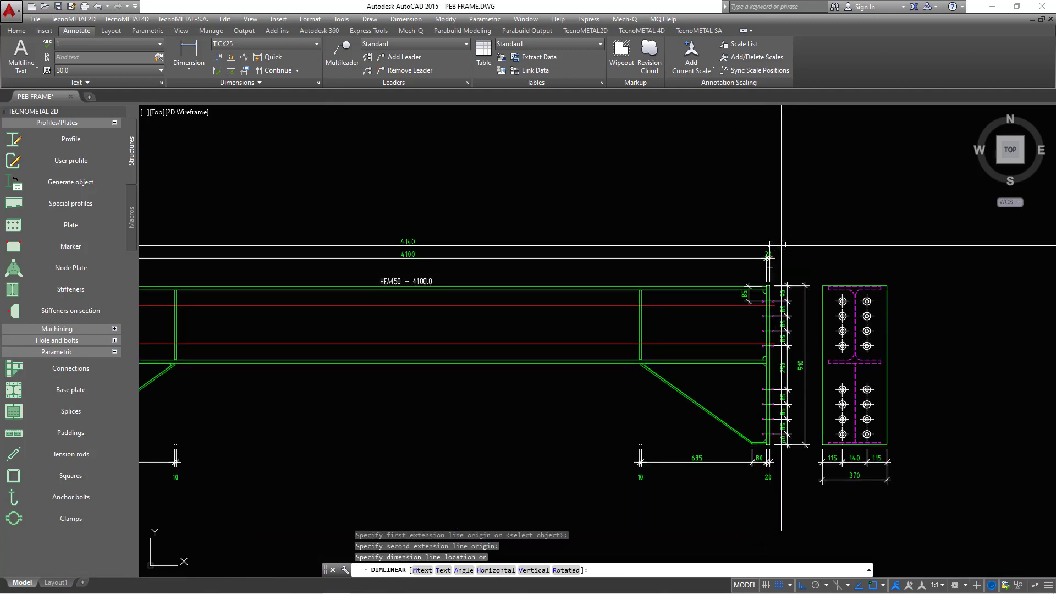
{"action": "left_click", "coordinate": [781, 245]}
Step: Add a linear dimension above the beam from the left end plate's inner face to the stiffener's far face
{"action": "right_click", "coordinate": [791, 214]}
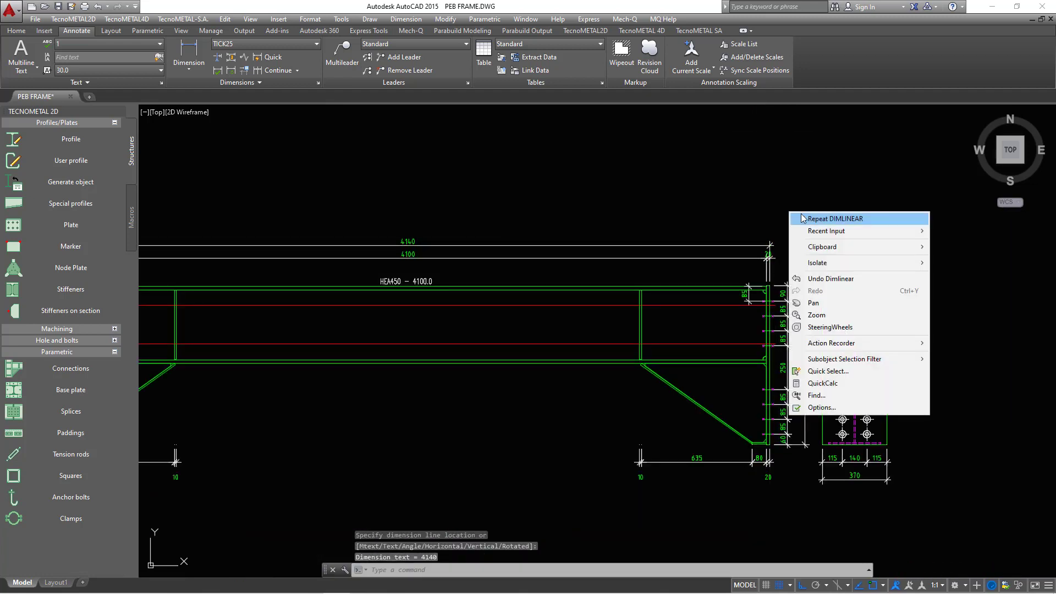
{"action": "left_click", "coordinate": [816, 219]}
{"action": "scroll", "coordinate": [420, 259], "scroll_direction": "down", "scroll_amount": 5}
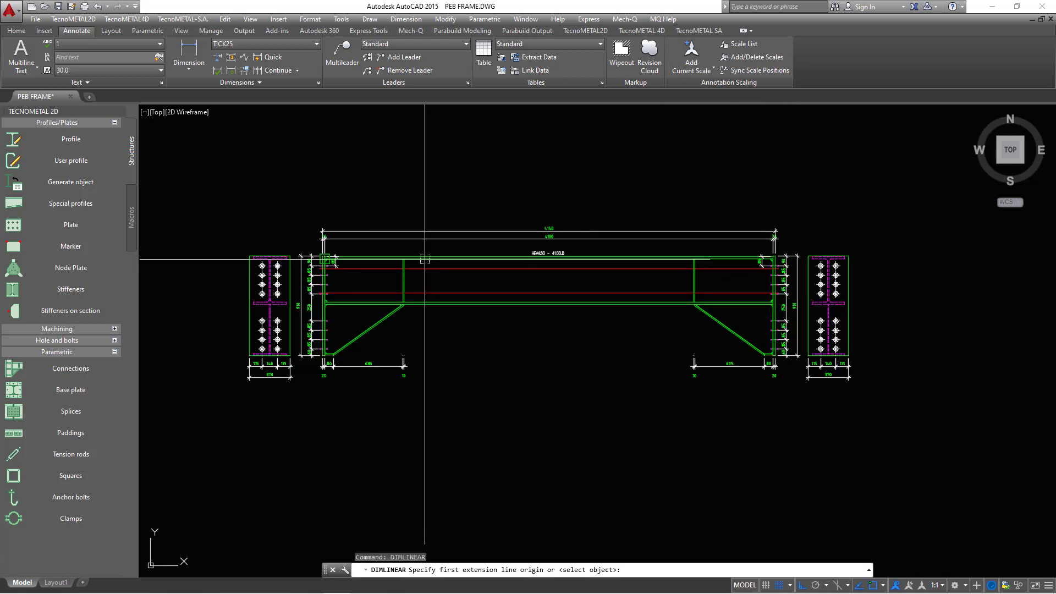
{"action": "scroll", "coordinate": [352, 275], "scroll_direction": "up", "scroll_amount": 10}
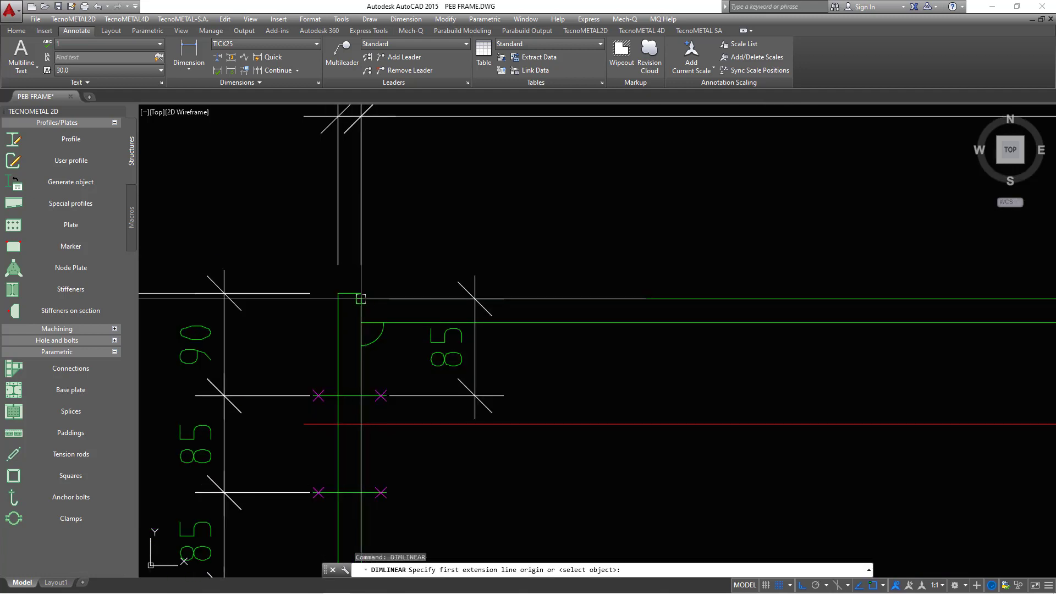
{"action": "scroll", "coordinate": [361, 299], "scroll_direction": "down", "scroll_amount": 3}
{"action": "scroll", "coordinate": [668, 297], "scroll_direction": "up", "scroll_amount": 3}
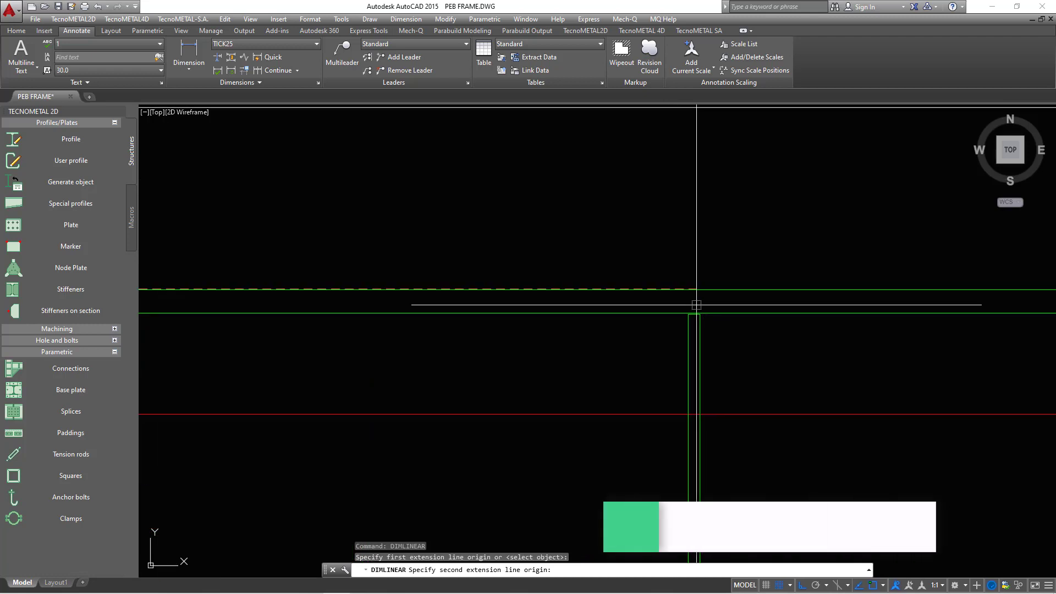
{"action": "left_click", "coordinate": [683, 297]}
{"action": "scroll", "coordinate": [698, 308], "scroll_direction": "down", "scroll_amount": 3}
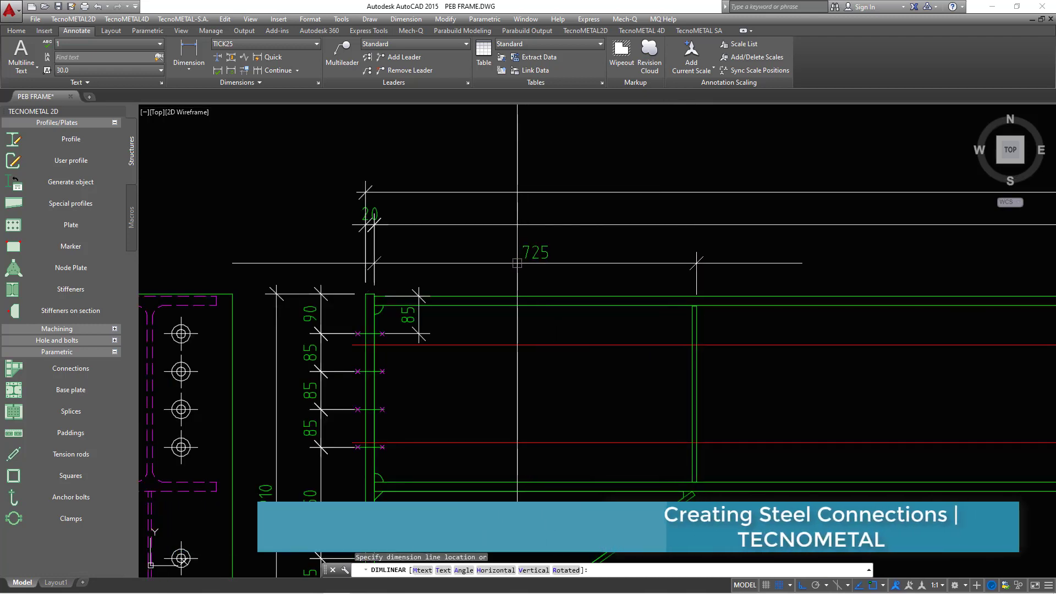
{"action": "left_click", "coordinate": [556, 257]}
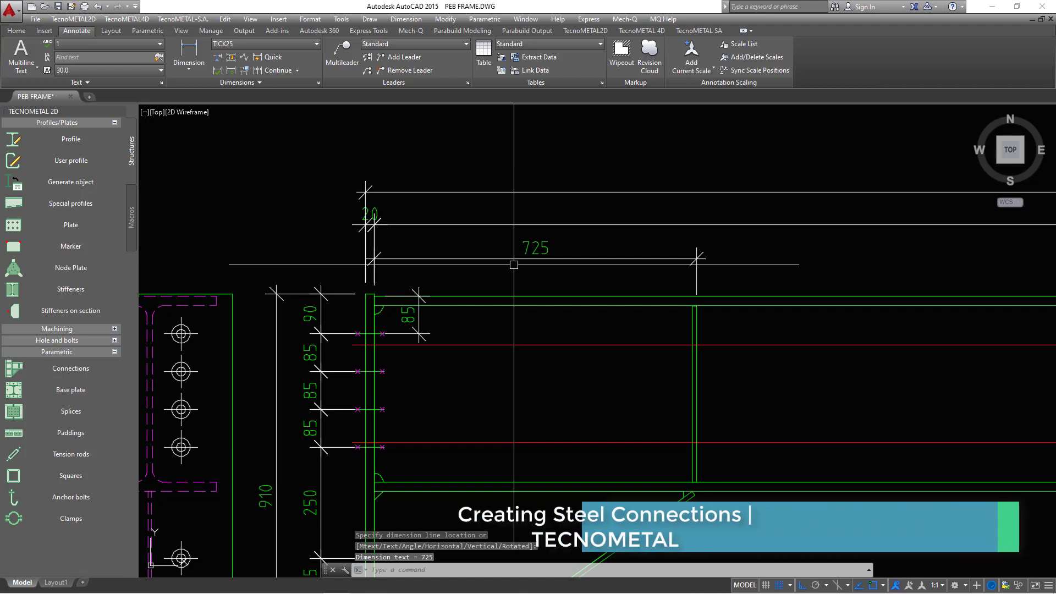
{"action": "scroll", "coordinate": [522, 272], "scroll_direction": "down", "scroll_amount": 2}
{"action": "scroll", "coordinate": [621, 273], "scroll_direction": "up", "scroll_amount": 2}
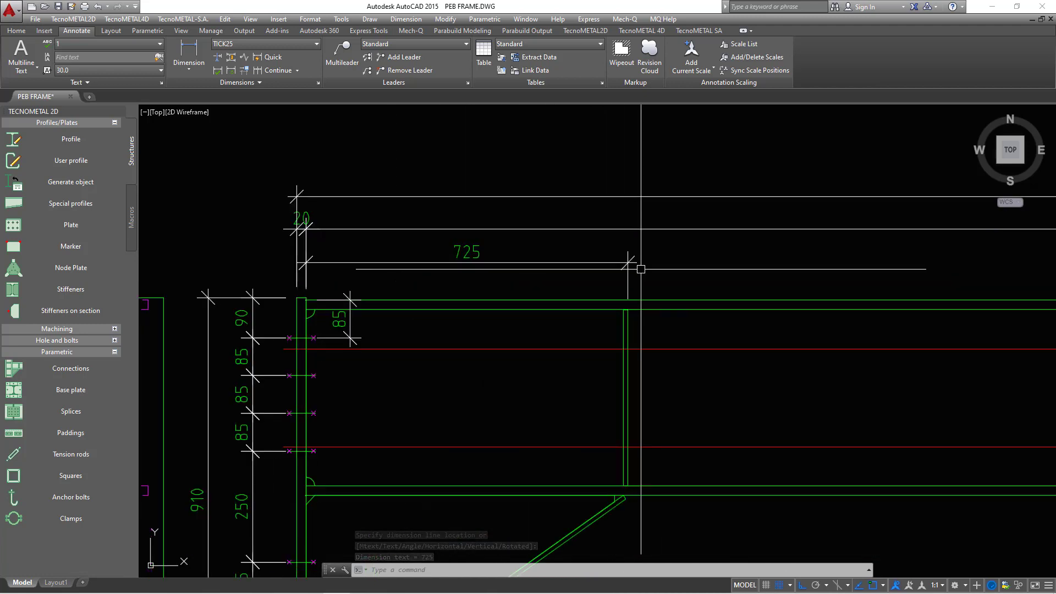
{"action": "scroll", "coordinate": [560, 282], "scroll_direction": "down", "scroll_amount": 2}
{"action": "scroll", "coordinate": [561, 278], "scroll_direction": "up", "scroll_amount": 2}
{"action": "scroll", "coordinate": [358, 283], "scroll_direction": "down", "scroll_amount": 4}
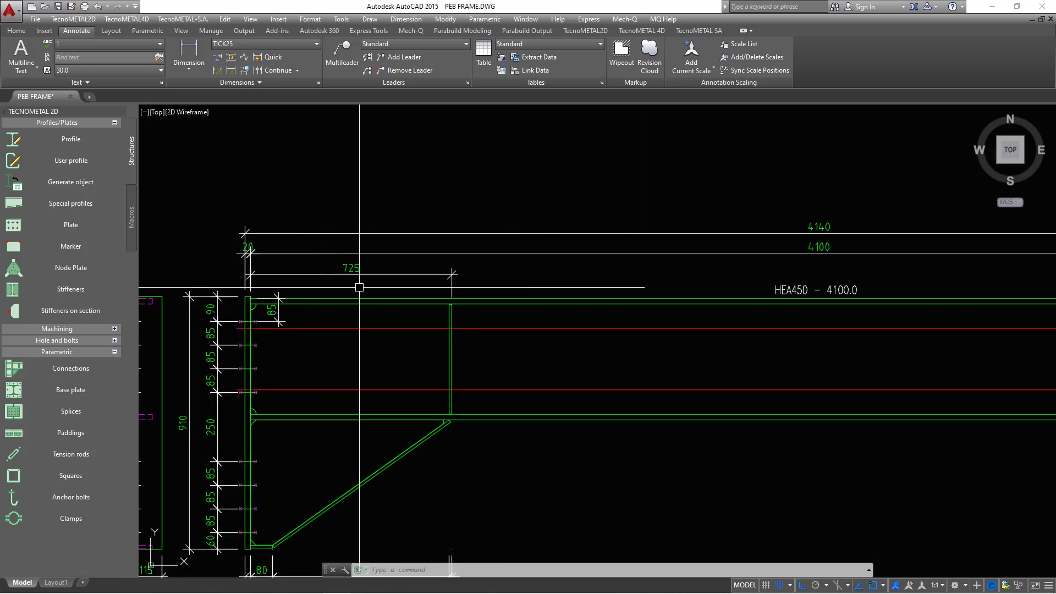
{"action": "left_click", "coordinate": [201, 69]}
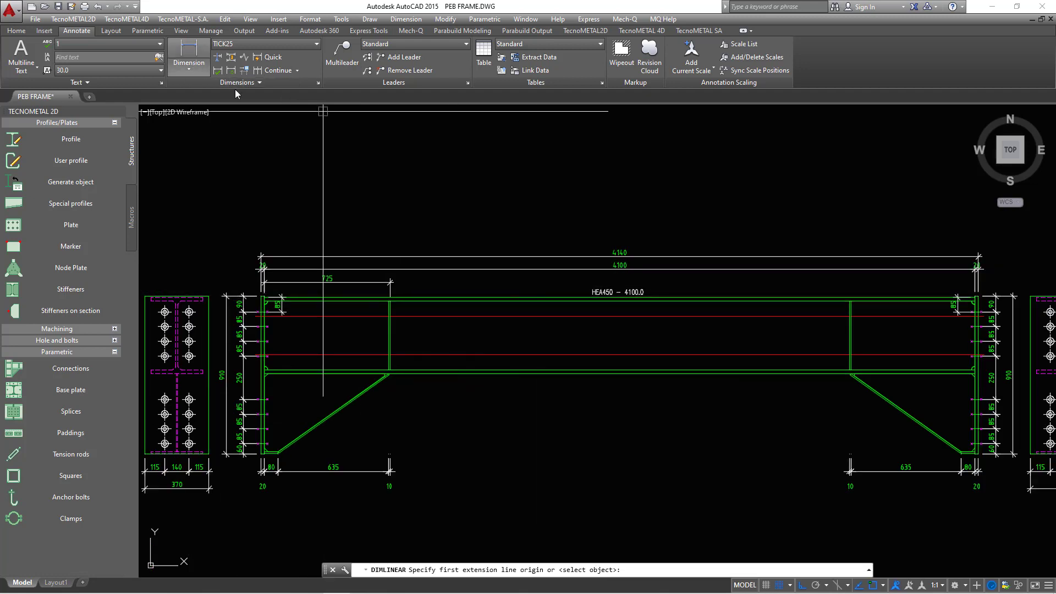
{"action": "scroll", "coordinate": [378, 271], "scroll_direction": "up", "scroll_amount": 5}
{"action": "scroll", "coordinate": [369, 313], "scroll_direction": "up", "scroll_amount": 2}
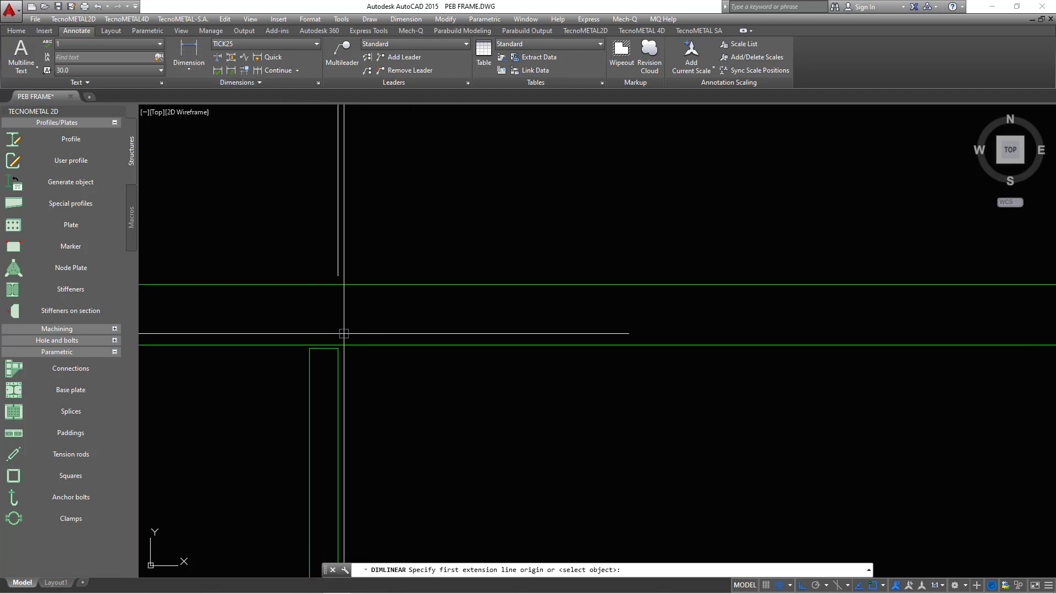
{"action": "scroll", "coordinate": [352, 231], "scroll_direction": "down", "scroll_amount": 5}
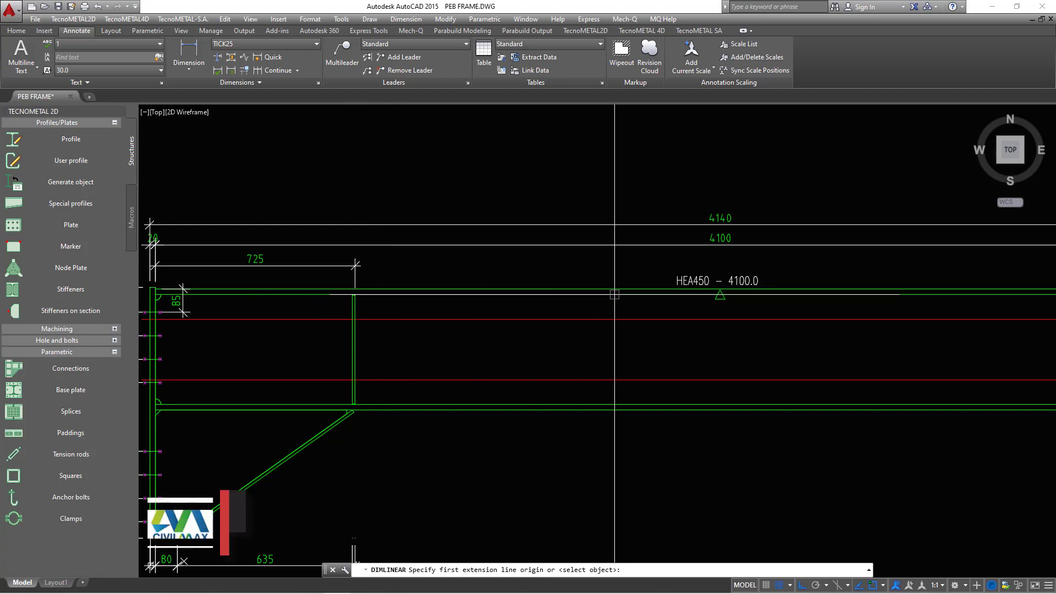
{"action": "key", "text": "Escape"}
Step: Examine the dimensioned beam with its end connections, including the end plate bolt layout at the left end
{"action": "scroll", "coordinate": [572, 275], "scroll_direction": "down", "scroll_amount": 3}
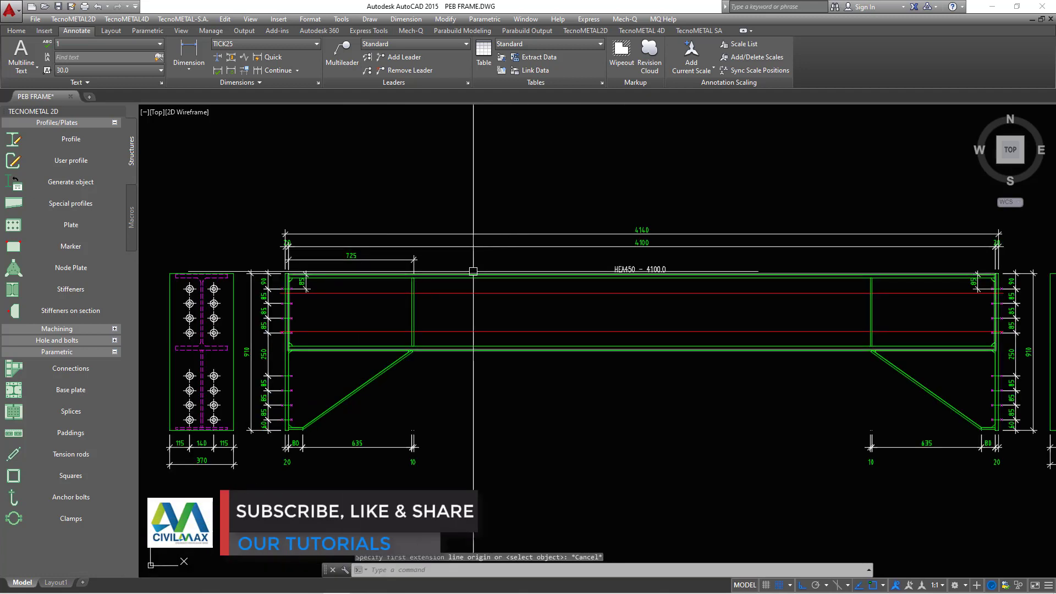
{"action": "scroll", "coordinate": [274, 281], "scroll_direction": "up", "scroll_amount": 4}
{"action": "scroll", "coordinate": [274, 281], "scroll_direction": "down", "scroll_amount": 2}
{"action": "scroll", "coordinate": [483, 252], "scroll_direction": "up", "scroll_amount": 3}
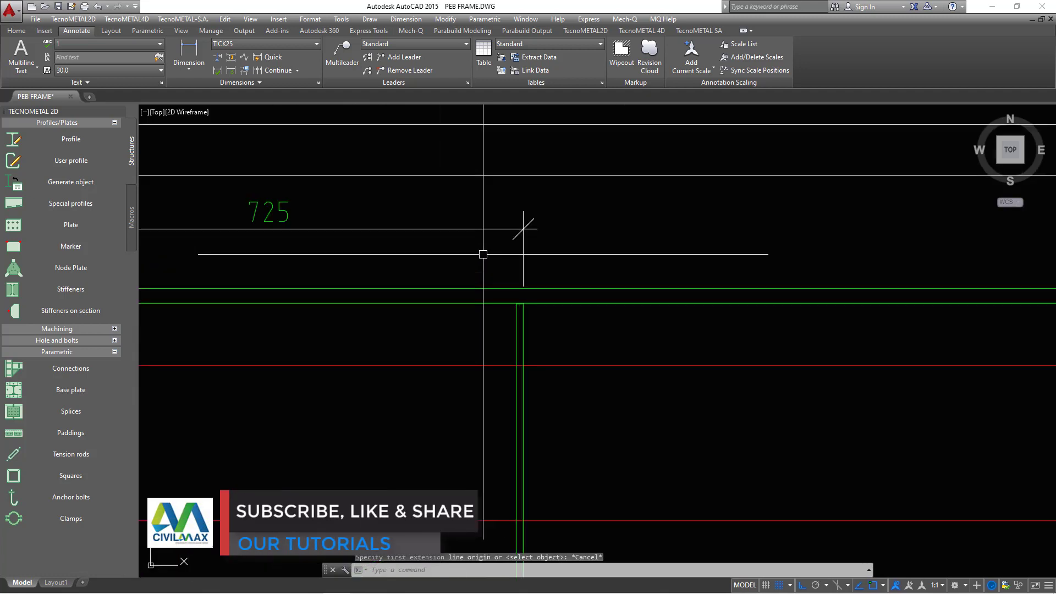
{"action": "scroll", "coordinate": [378, 285], "scroll_direction": "down", "scroll_amount": 4}
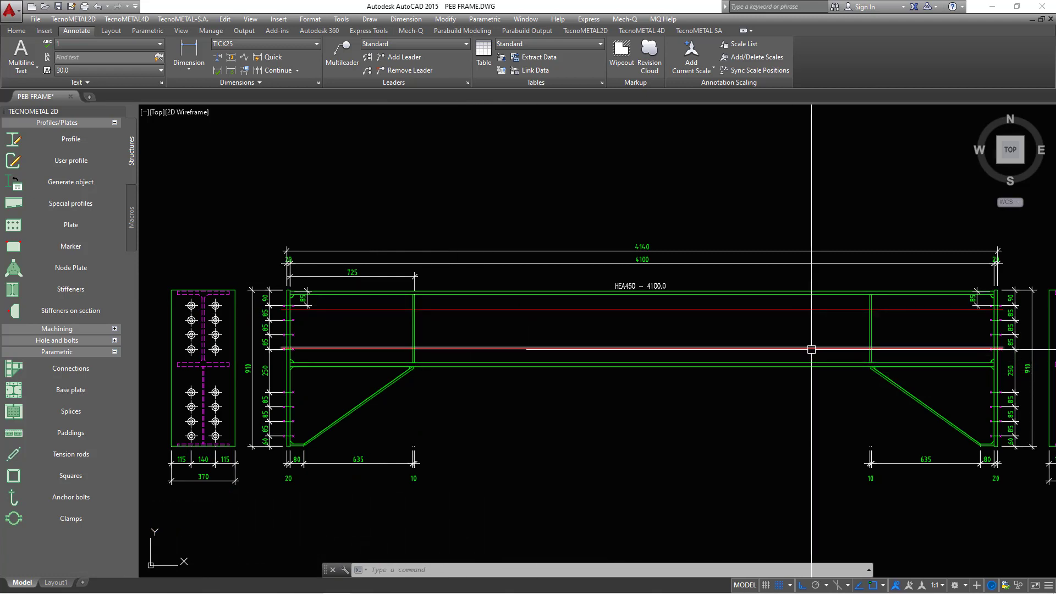
{"action": "scroll", "coordinate": [413, 300], "scroll_direction": "down", "scroll_amount": 2}
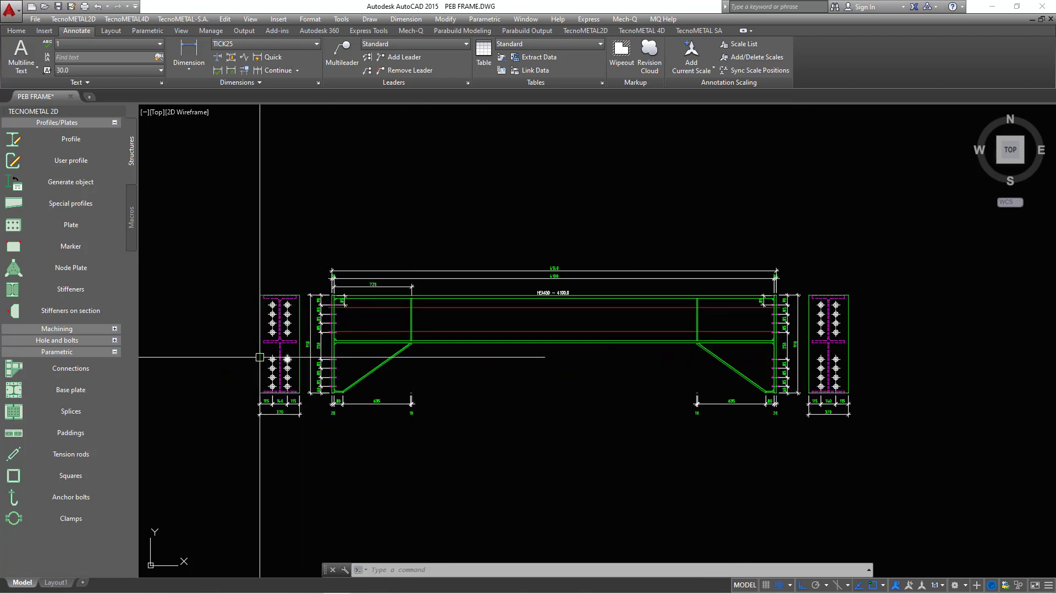
{"action": "scroll", "coordinate": [260, 355], "scroll_direction": "up", "scroll_amount": 3}
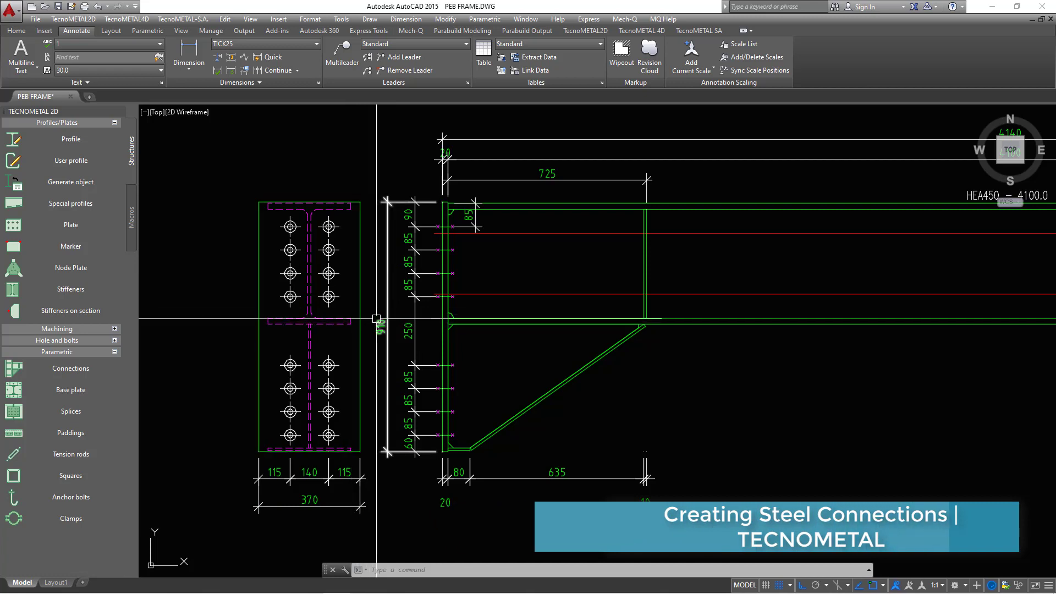
Step: Return from the annotation tools to the TecnoMETAL2D tool set
{"action": "left_click", "coordinate": [594, 32]}
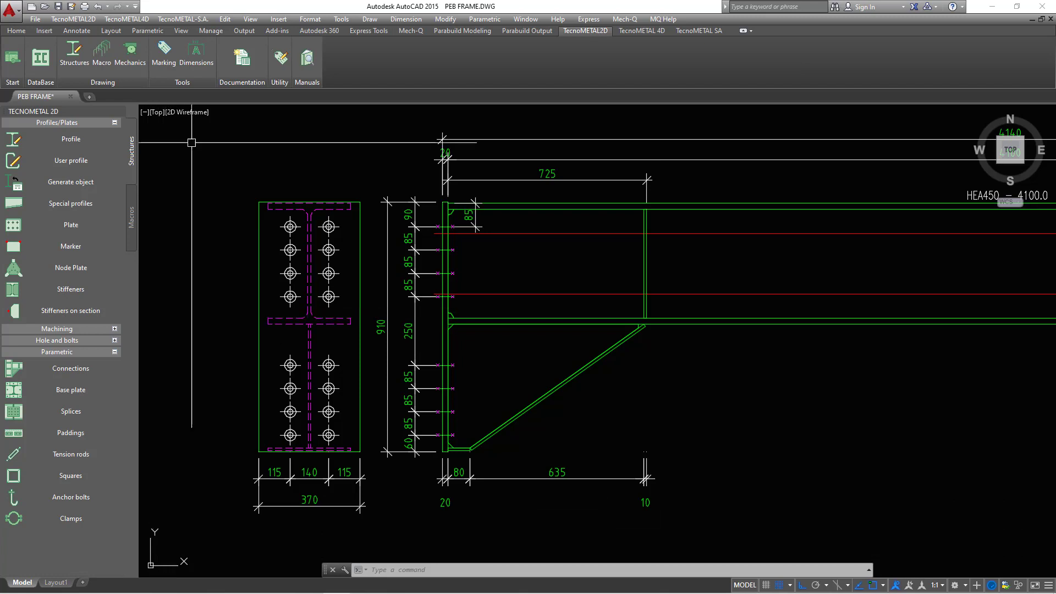
Step: Bring up the marking tools and try to locate a mark on the beam's bottom flange
{"action": "left_click", "coordinate": [164, 55]}
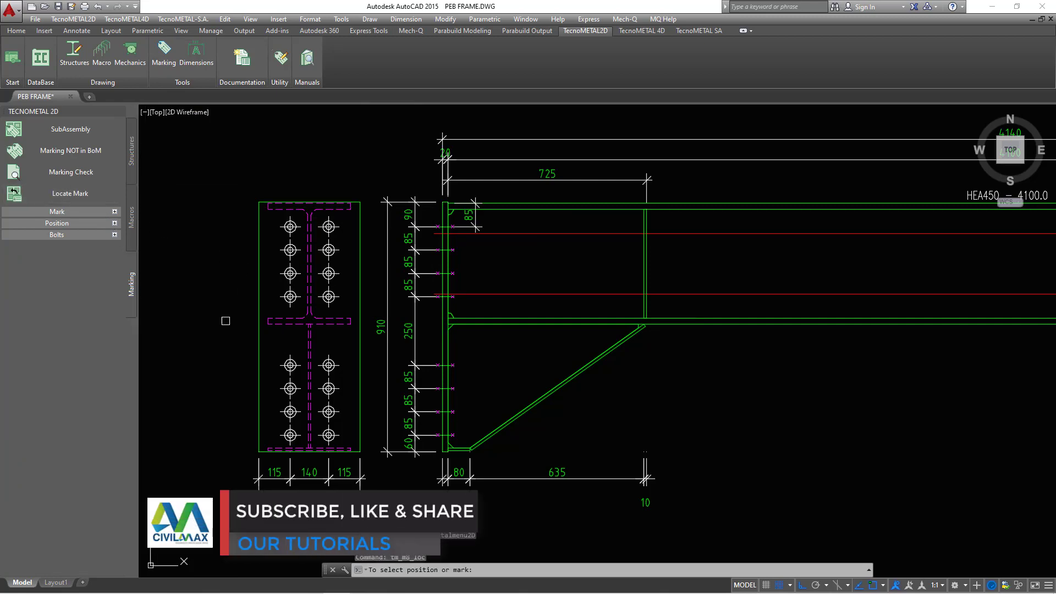
{"action": "scroll", "coordinate": [226, 321], "scroll_direction": "down", "scroll_amount": 2}
{"action": "scroll", "coordinate": [561, 247], "scroll_direction": "up", "scroll_amount": 2}
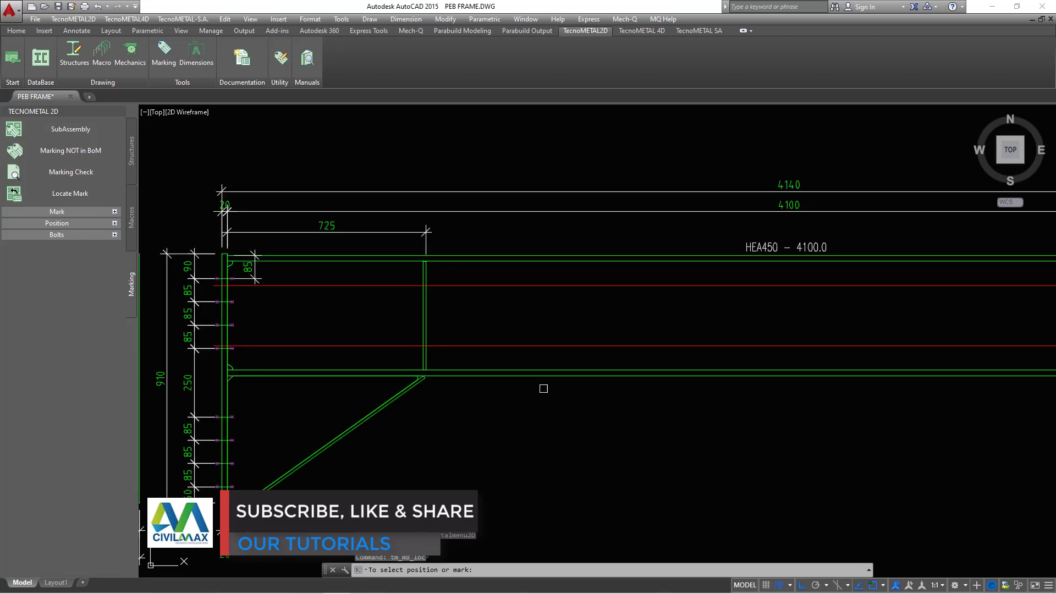
{"action": "left_click", "coordinate": [542, 375]}
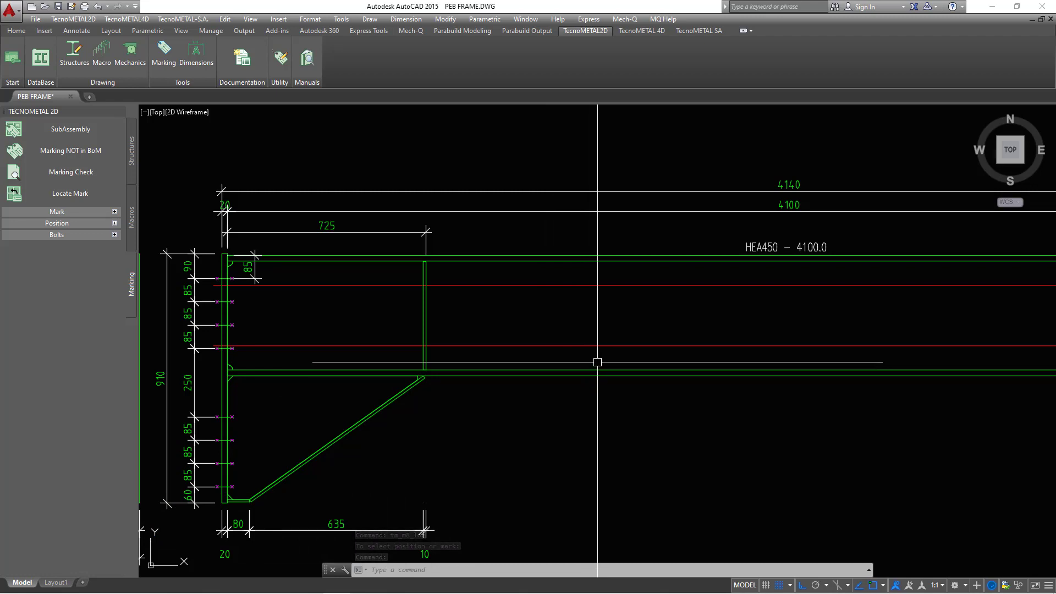
Step: Place subassembly mark S1 with quantity 1 below the beam, its arrow pointing to the midpoint of the bottom flange
{"action": "left_click", "coordinate": [70, 136]}
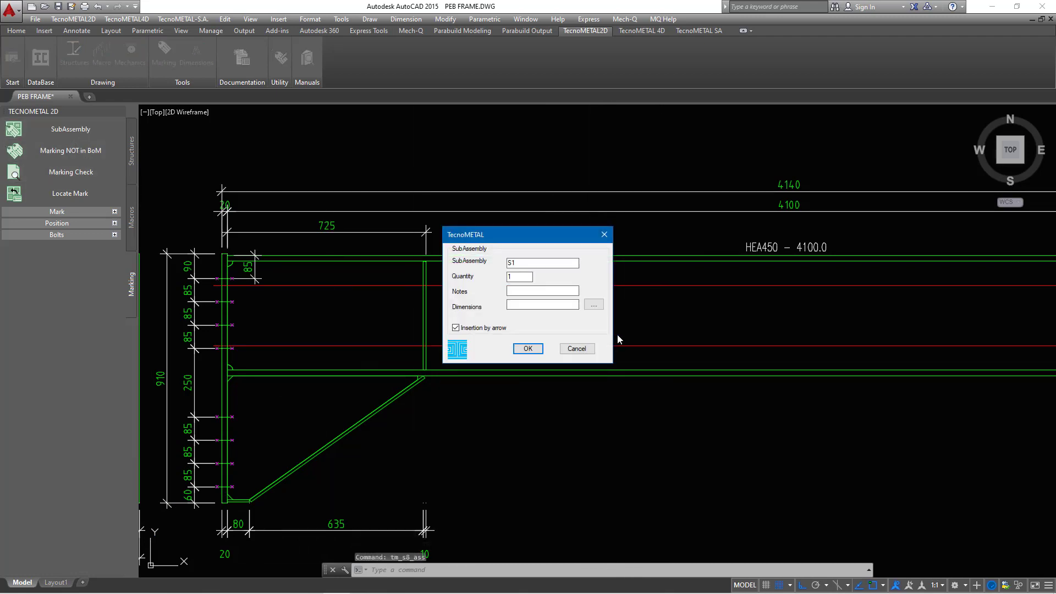
{"action": "left_click", "coordinate": [528, 349]}
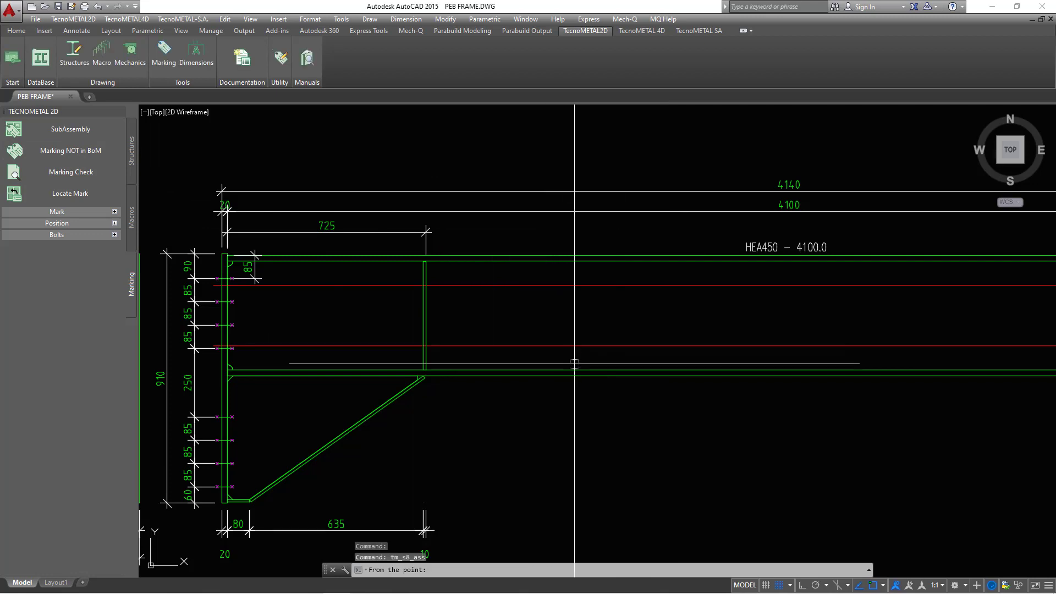
{"action": "left_click", "coordinate": [787, 377]}
{"action": "scroll", "coordinate": [785, 377], "scroll_direction": "down", "scroll_amount": 2}
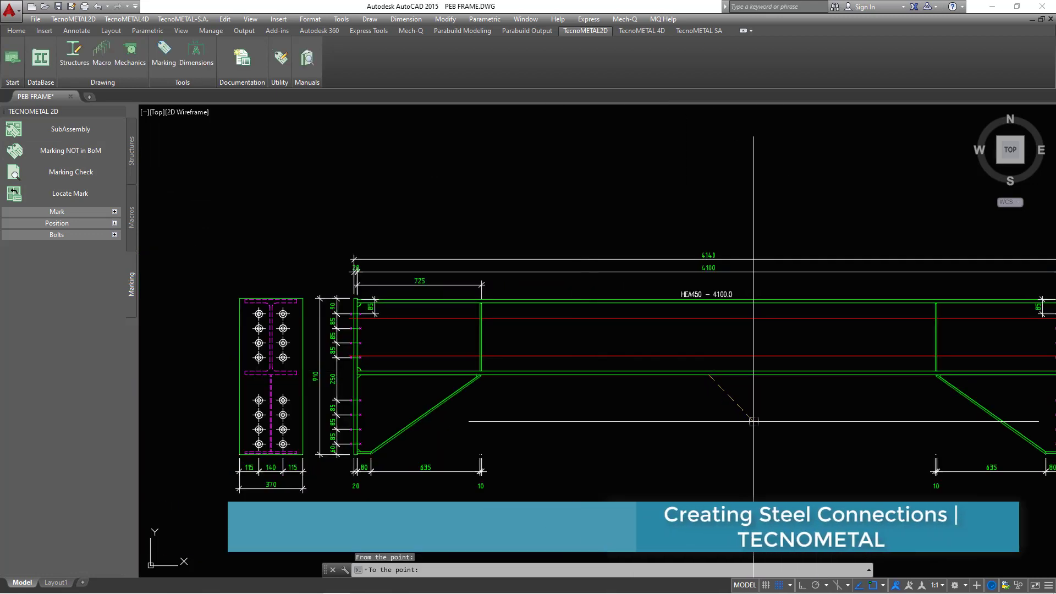
{"action": "scroll", "coordinate": [757, 424], "scroll_direction": "up", "scroll_amount": 2}
{"action": "left_click", "coordinate": [744, 416]}
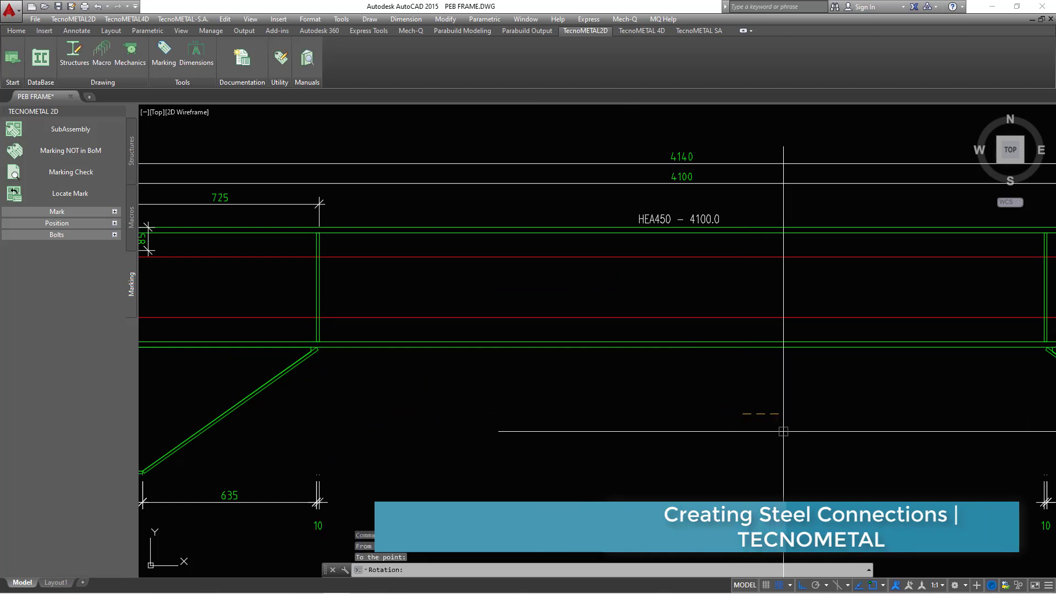
{"action": "left_click", "coordinate": [815, 426]}
{"action": "scroll", "coordinate": [817, 425], "scroll_direction": "up", "scroll_amount": 2}
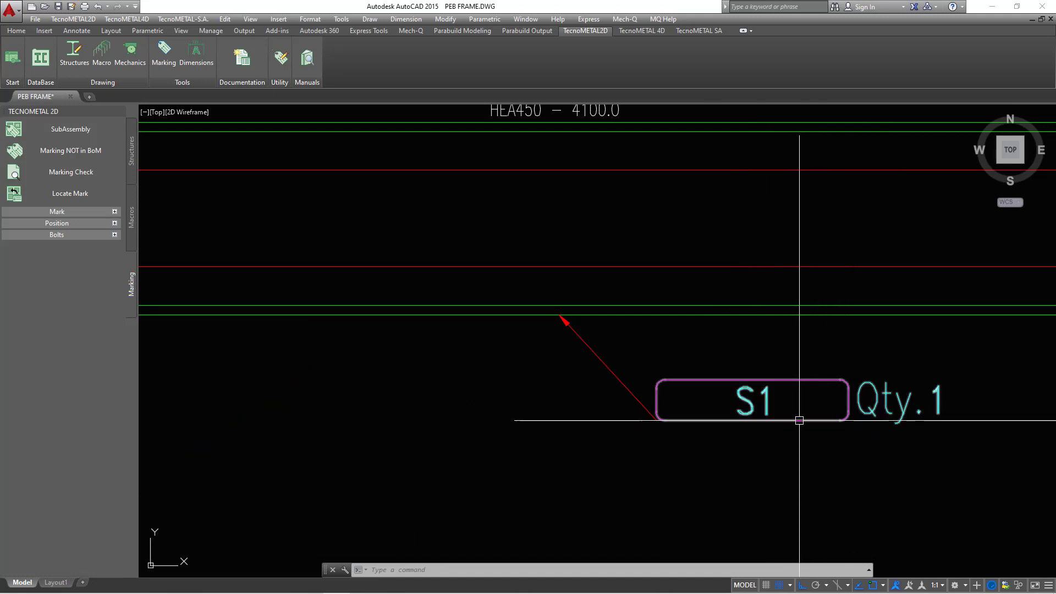
Step: Place composed mark M12 with quantity 1 above the beam, its arrow pointing to the midpoint of the top flange
{"action": "scroll", "coordinate": [798, 417], "scroll_direction": "down", "scroll_amount": 4}
{"action": "scroll", "coordinate": [491, 319], "scroll_direction": "up", "scroll_amount": 2}
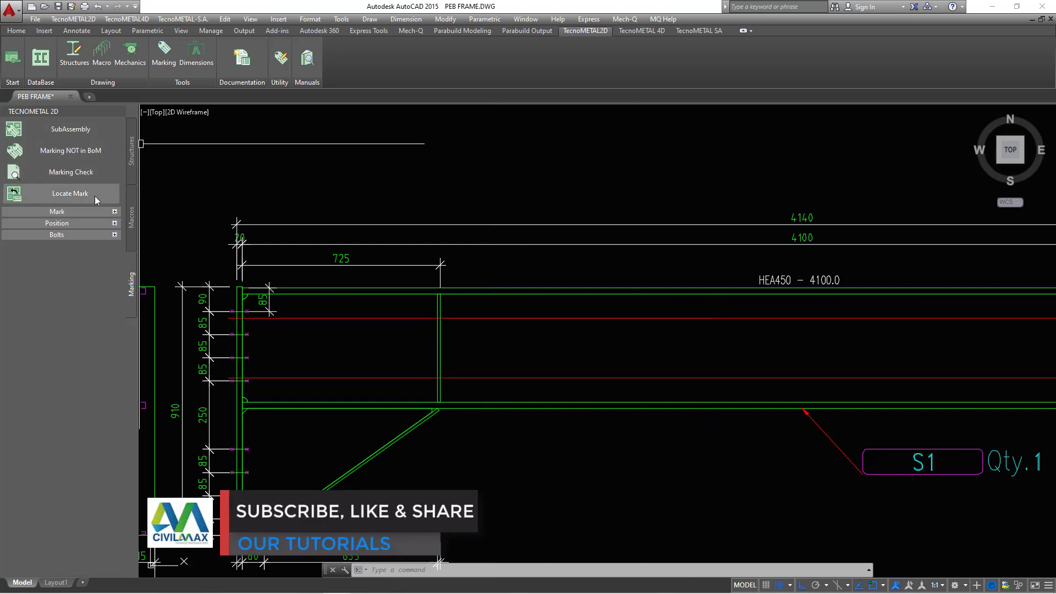
{"action": "left_click", "coordinate": [114, 212]}
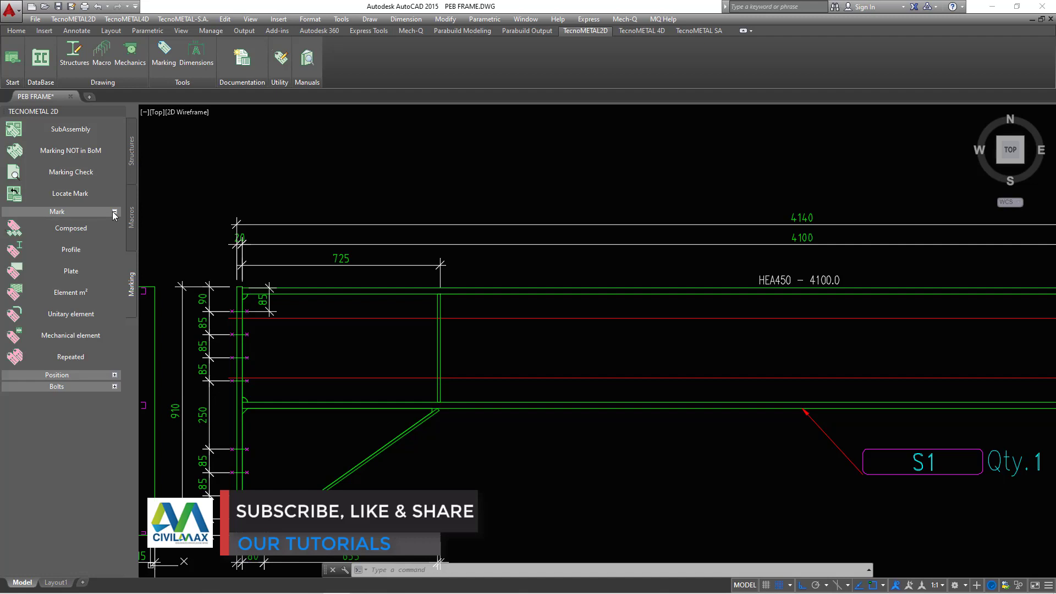
{"action": "left_click", "coordinate": [67, 229]}
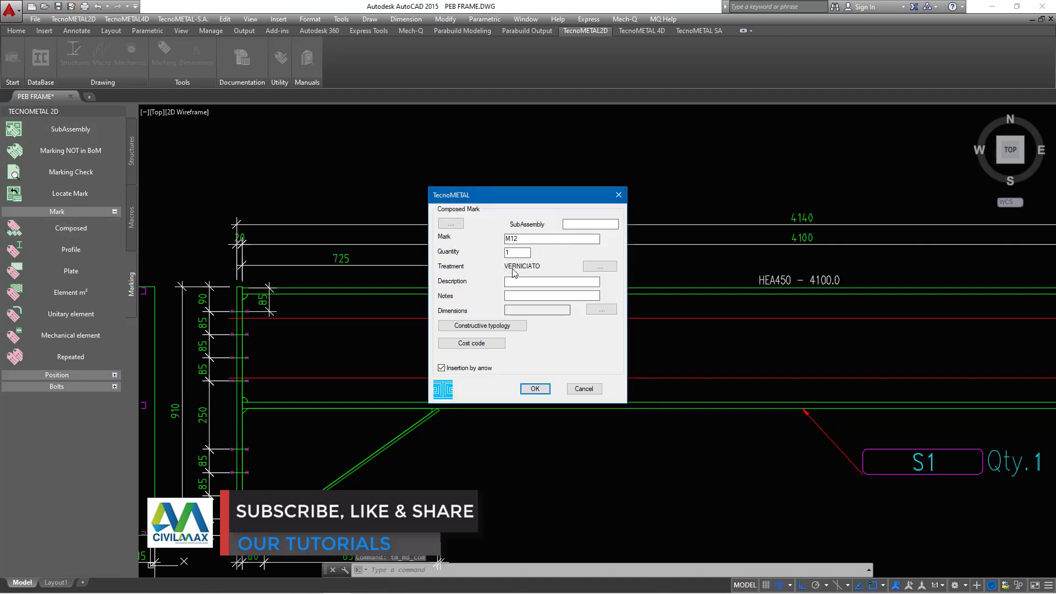
{"action": "left_click", "coordinate": [535, 389]}
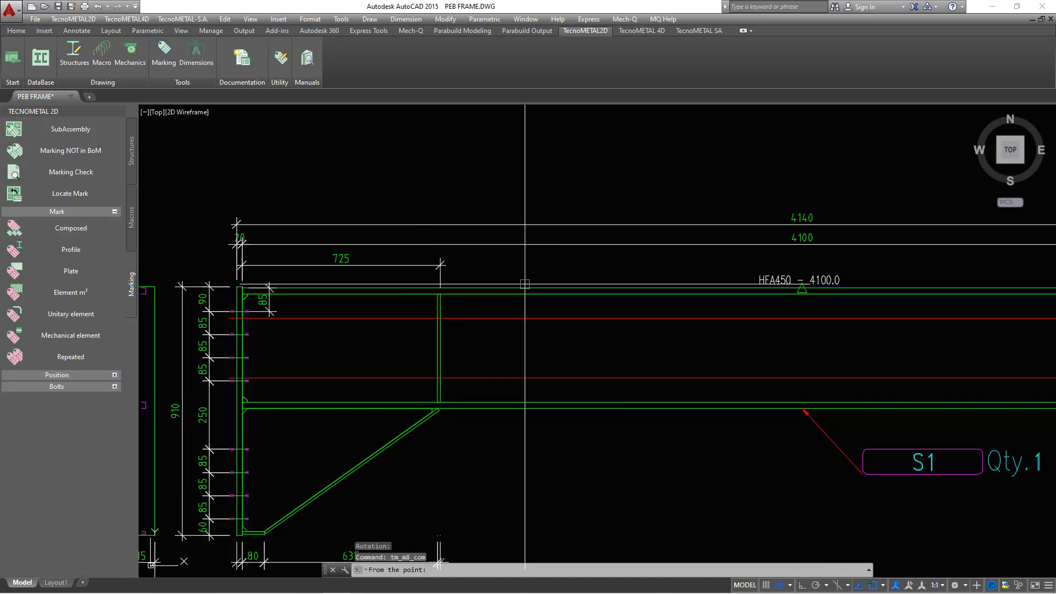
{"action": "left_click", "coordinate": [548, 248]}
{"action": "scroll", "coordinate": [547, 247], "scroll_direction": "down", "scroll_amount": 3}
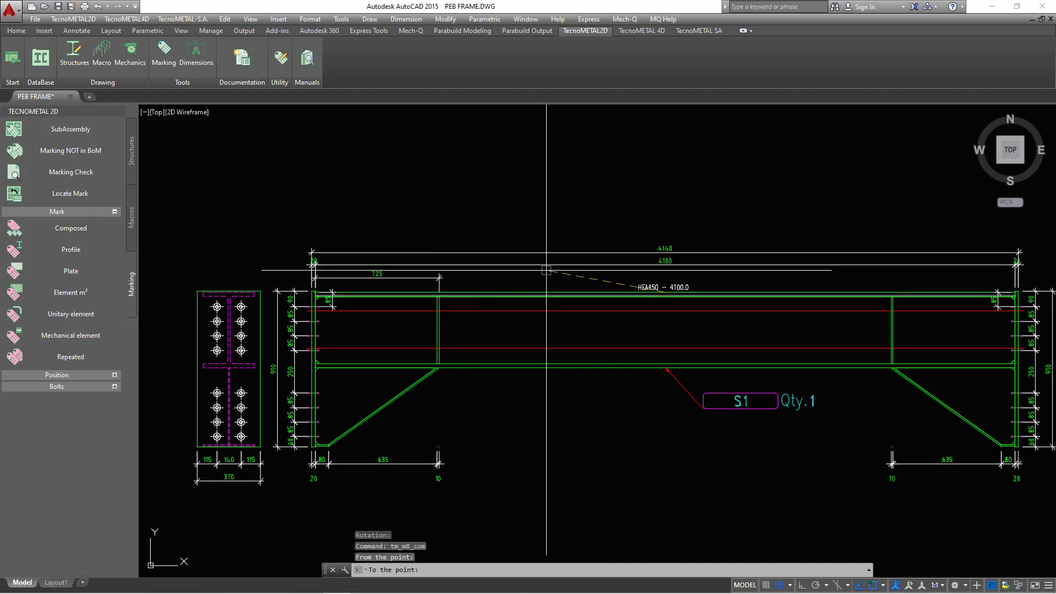
{"action": "scroll", "coordinate": [688, 263], "scroll_direction": "up", "scroll_amount": 5}
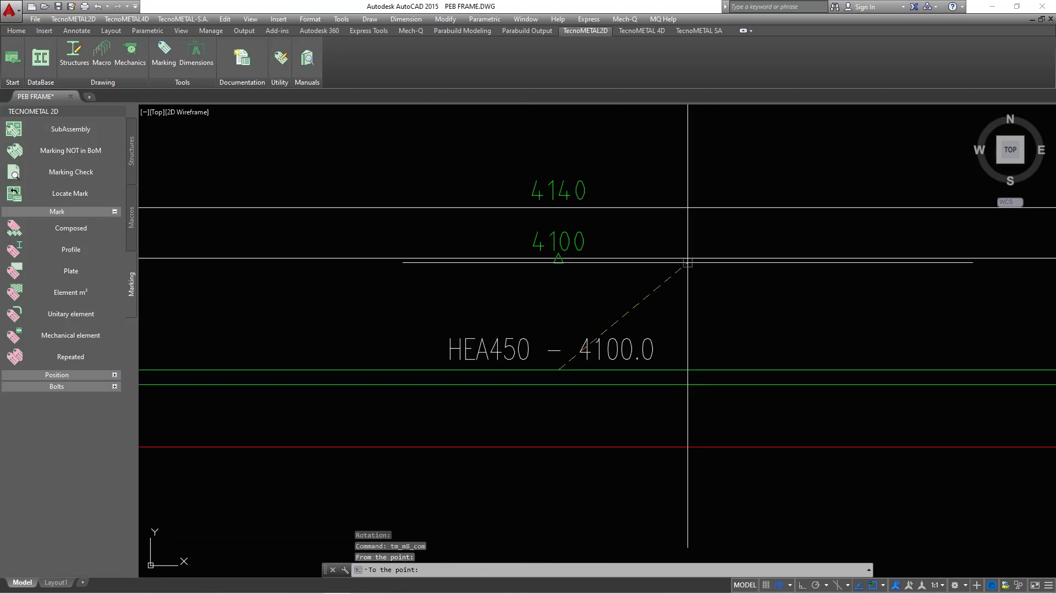
{"action": "left_click", "coordinate": [635, 307]}
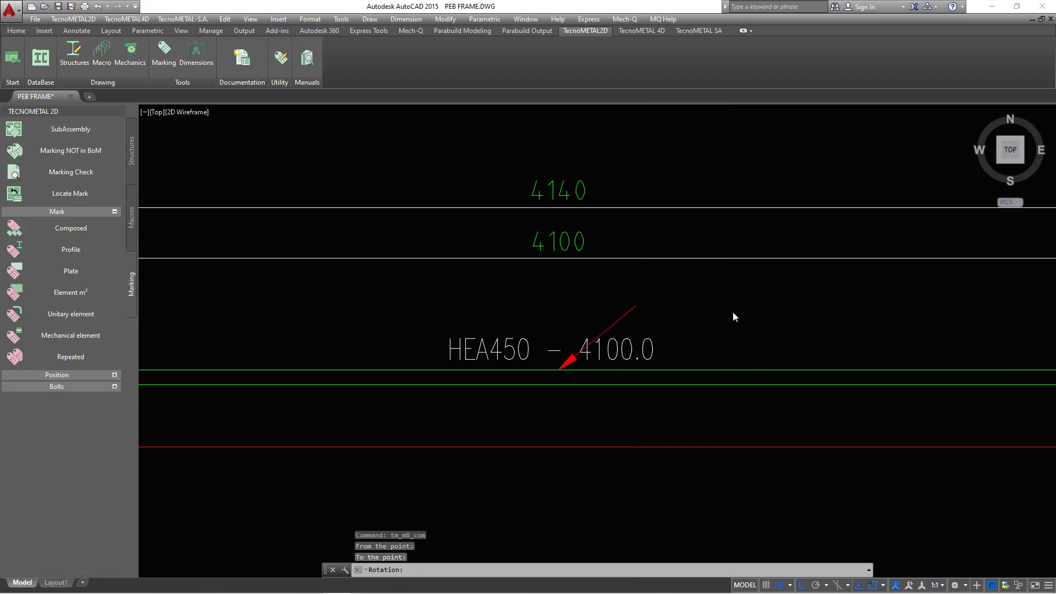
{"action": "left_click", "coordinate": [708, 298]}
{"action": "left_click", "coordinate": [536, 389]}
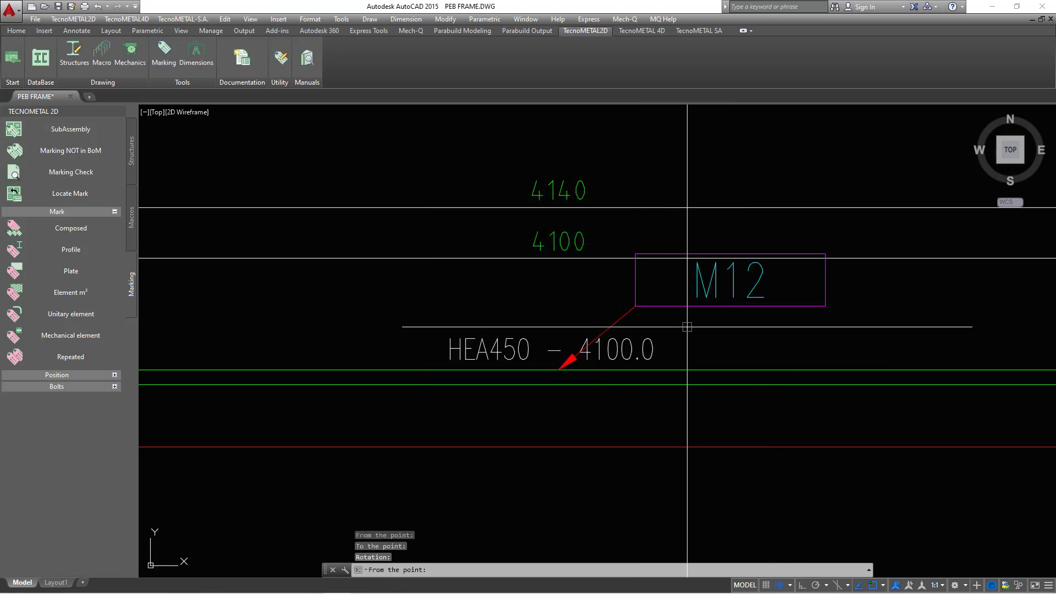
{"action": "scroll", "coordinate": [629, 264], "scroll_direction": "down", "scroll_amount": 6}
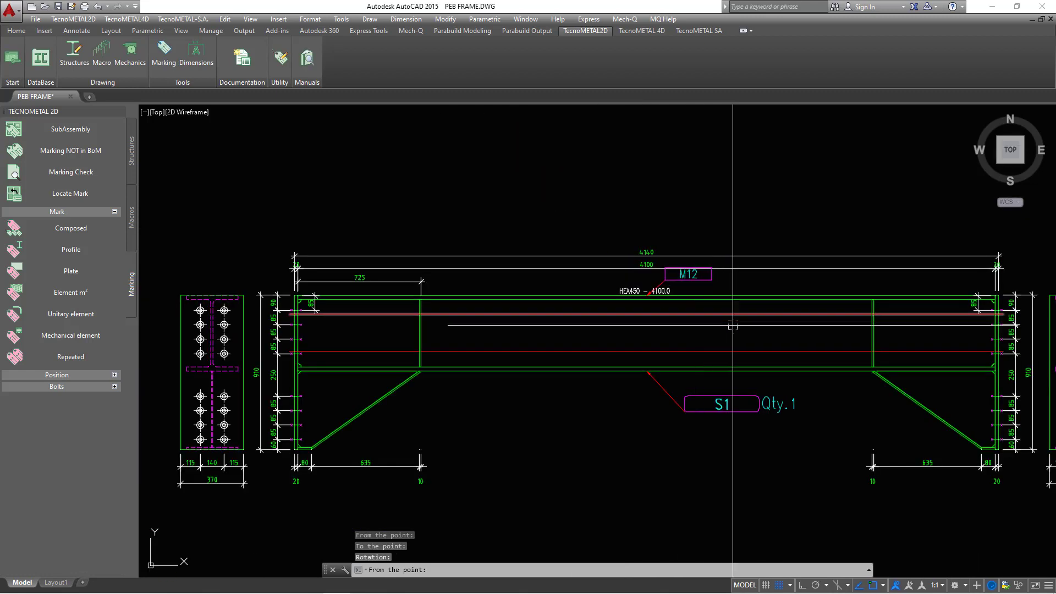
{"action": "scroll", "coordinate": [738, 337], "scroll_direction": "up", "scroll_amount": 4}
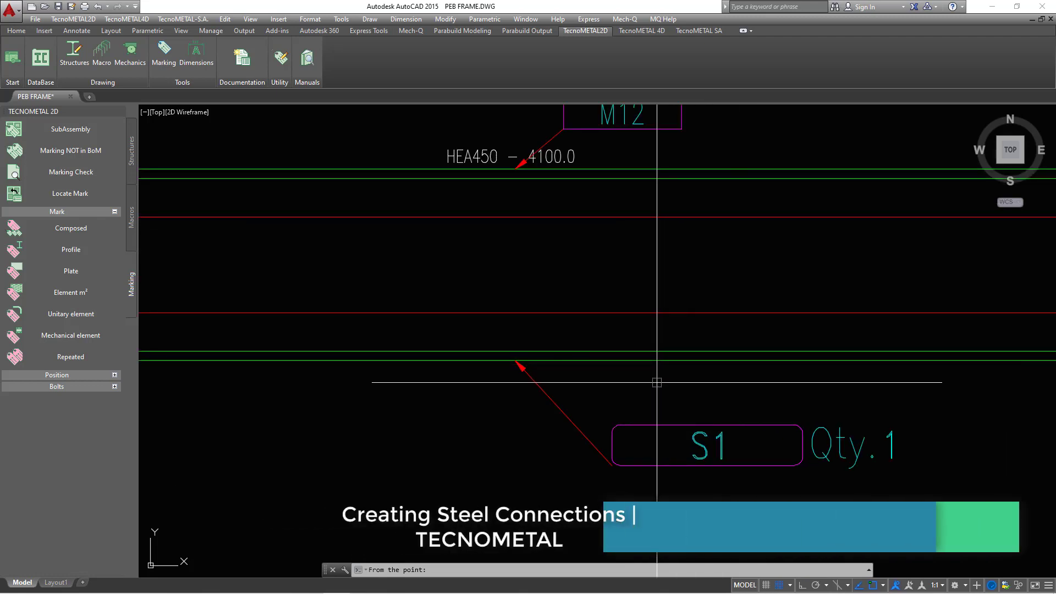
{"action": "left_click", "coordinate": [922, 486]}
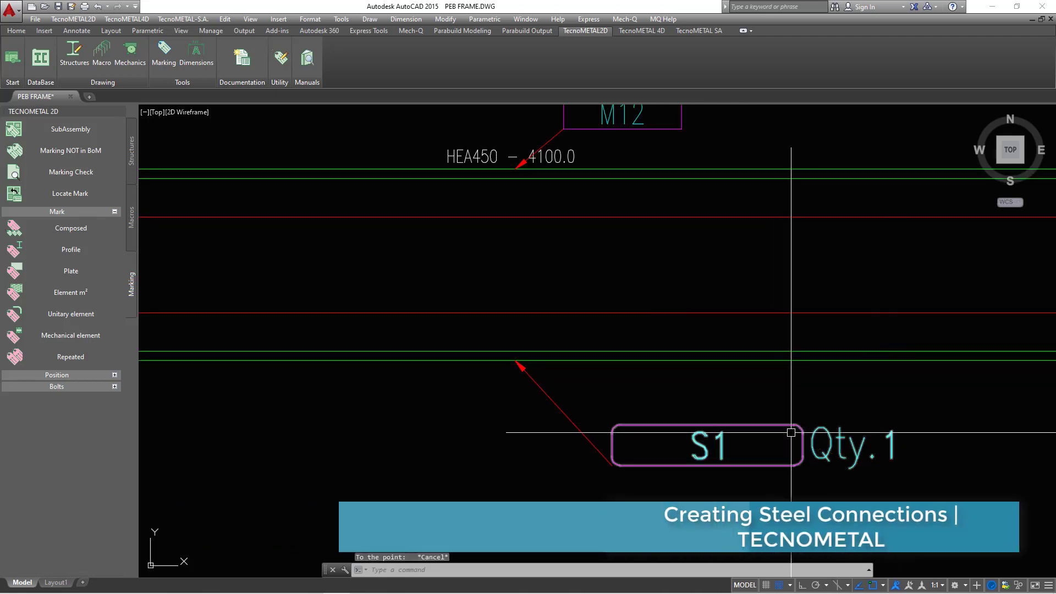
{"action": "key", "text": "Escape"}
Step: Delete the S1 subassembly mark together with its arrow below the beam
{"action": "left_click", "coordinate": [941, 523]}
{"action": "left_click", "coordinate": [503, 372]}
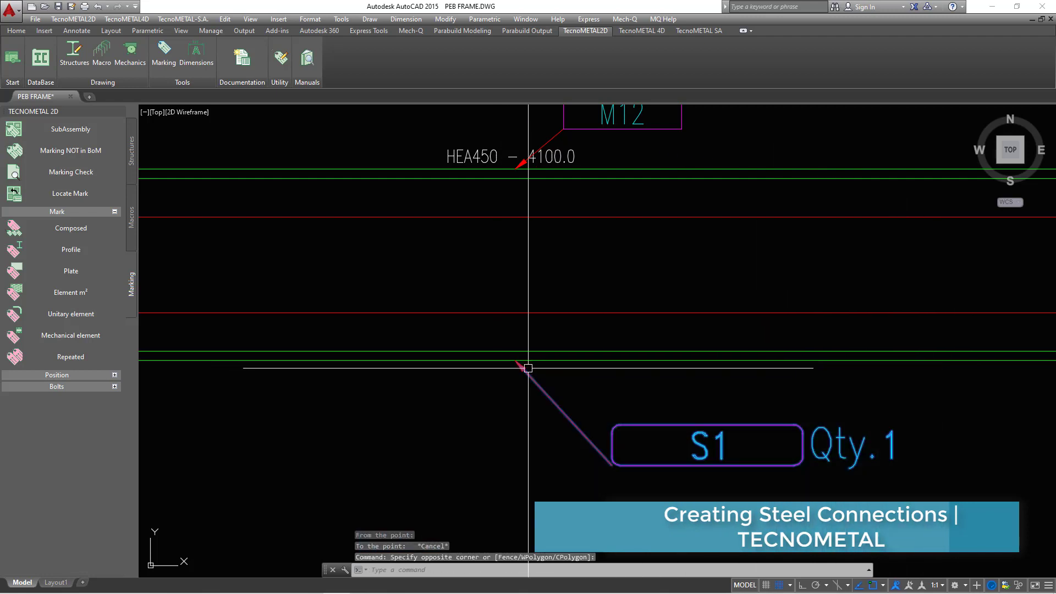
{"action": "right_click", "coordinate": [695, 154]}
{"action": "left_click", "coordinate": [721, 220]}
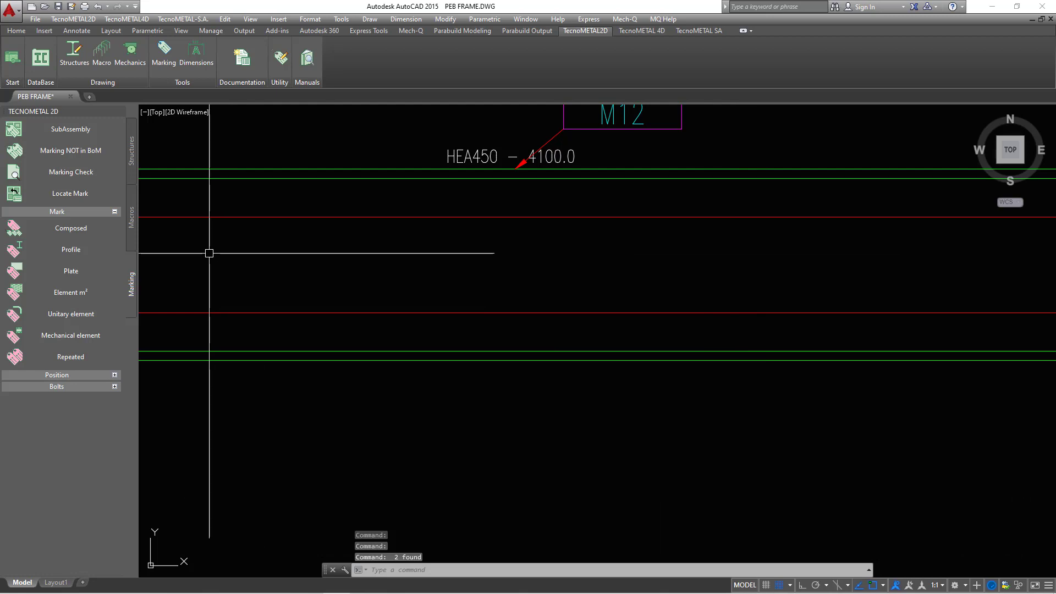
Step: Add profile mark M13 for the HEA450 beam, rotated upside down below the beam with its arrow at the bottom flange's midpoint
{"action": "left_click", "coordinate": [82, 250]}
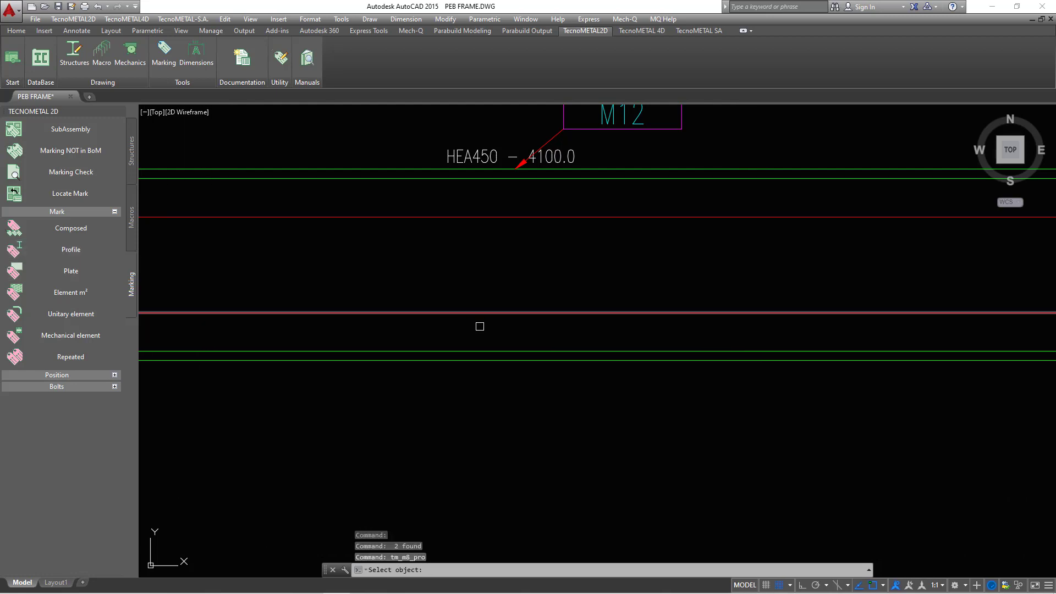
{"action": "scroll", "coordinate": [324, 343], "scroll_direction": "up", "scroll_amount": 2}
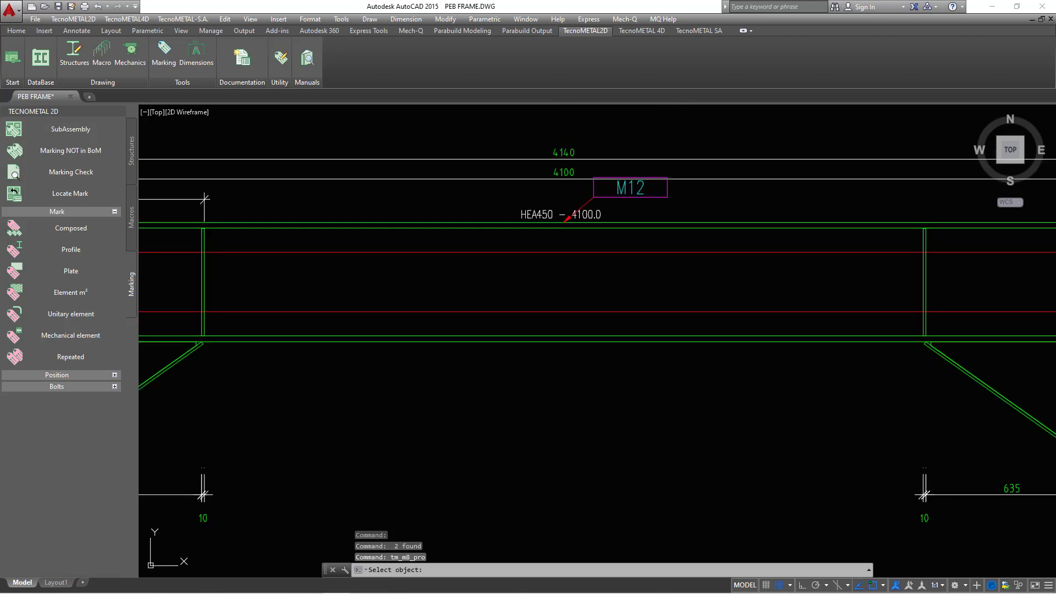
{"action": "left_click", "coordinate": [324, 343]}
{"action": "left_click", "coordinate": [573, 376]}
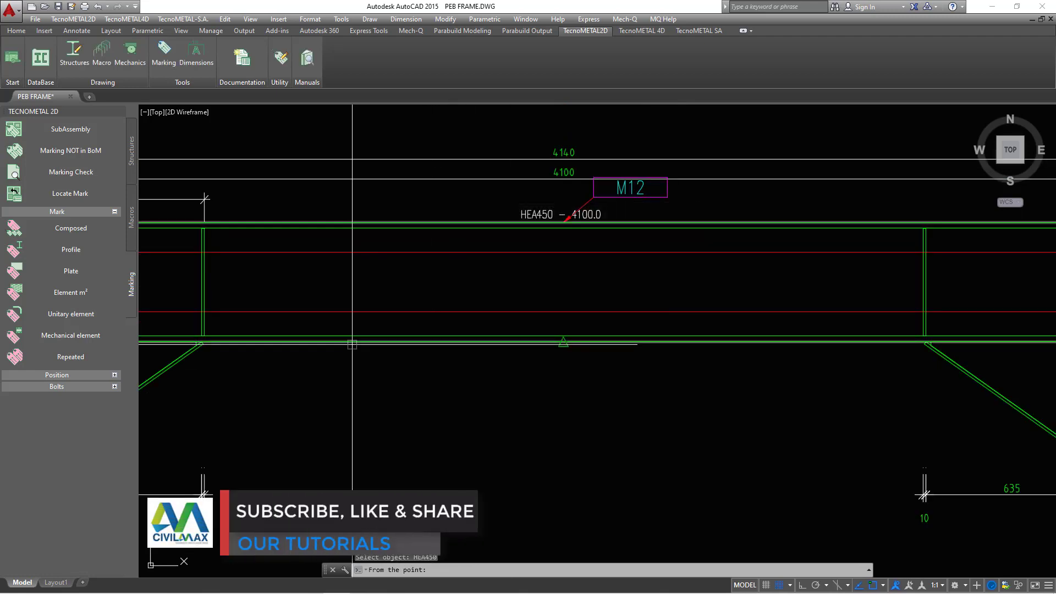
{"action": "left_click", "coordinate": [563, 342]}
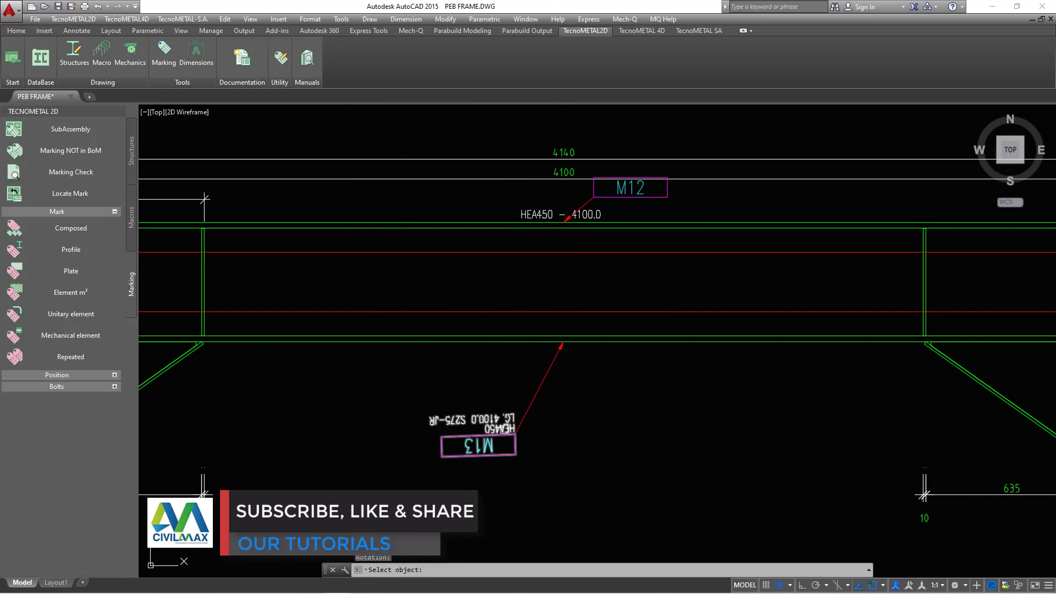
Step: Add horizontal profile mark M14 for the HEA450 beam above the right end plate, its arrow at the top flange's right end
{"action": "scroll", "coordinate": [503, 430], "scroll_direction": "up", "scroll_amount": 5}
{"action": "scroll", "coordinate": [531, 406], "scroll_direction": "down", "scroll_amount": 6}
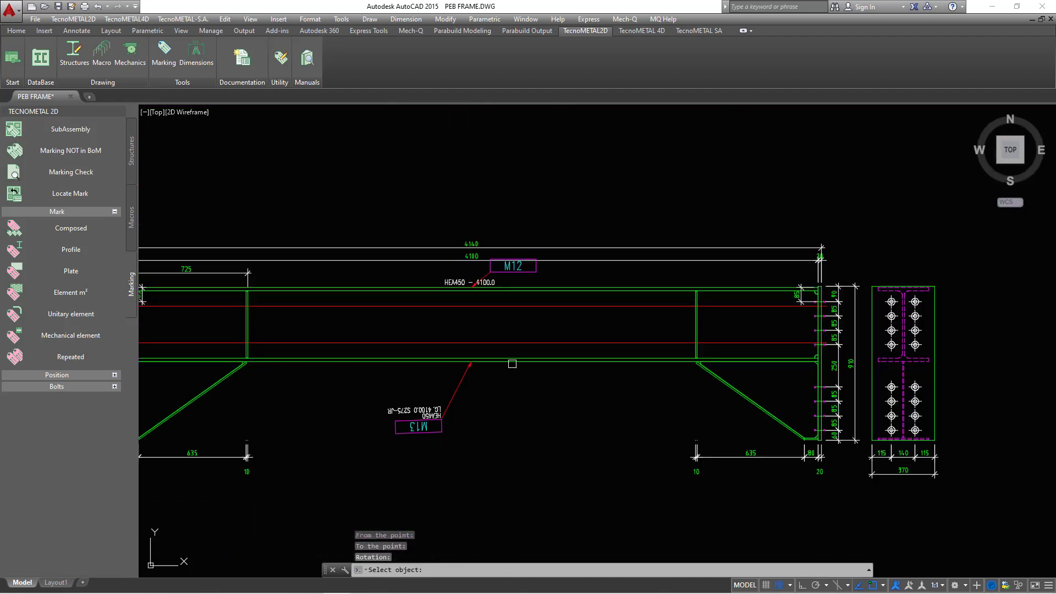
{"action": "scroll", "coordinate": [556, 266], "scroll_direction": "up", "scroll_amount": 5}
{"action": "left_click", "coordinate": [560, 319]}
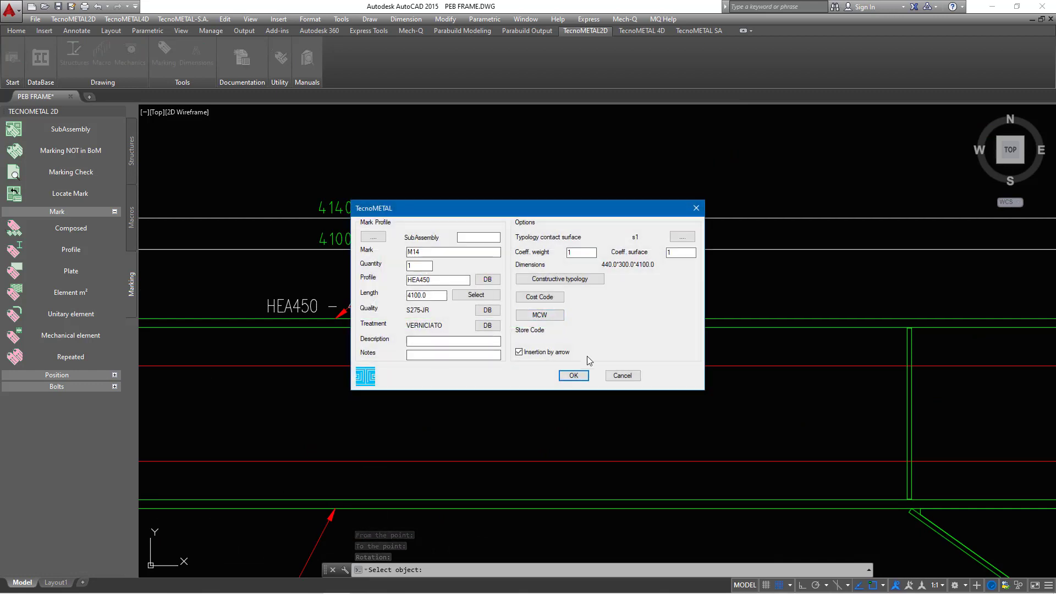
{"action": "left_click", "coordinate": [574, 375]}
{"action": "scroll", "coordinate": [552, 358], "scroll_direction": "down", "scroll_amount": 4}
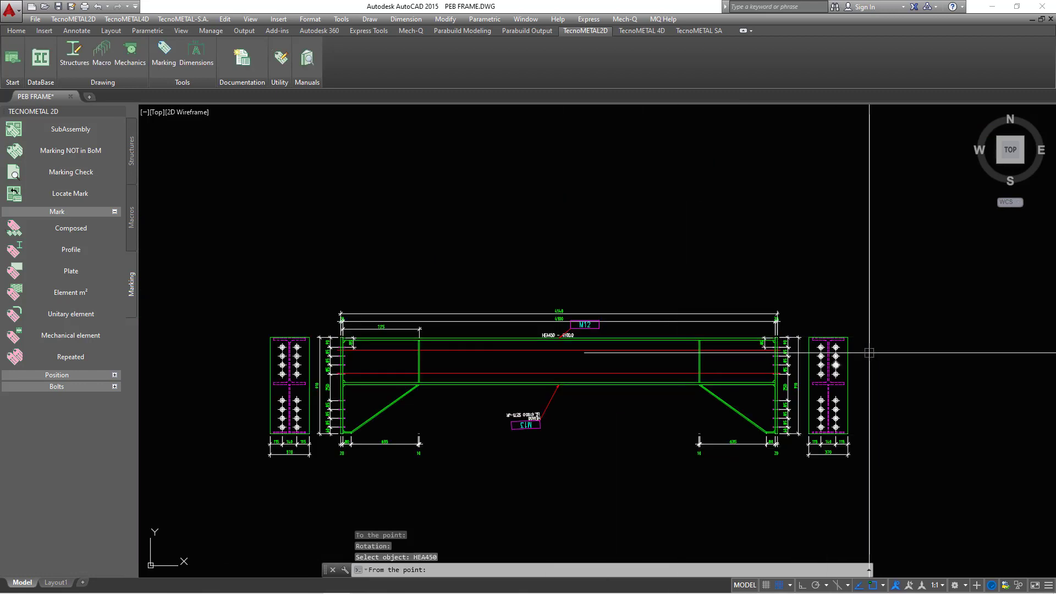
{"action": "scroll", "coordinate": [734, 344], "scroll_direction": "up", "scroll_amount": 7}
{"action": "scroll", "coordinate": [646, 329], "scroll_direction": "up", "scroll_amount": 2}
{"action": "left_click", "coordinate": [524, 309]}
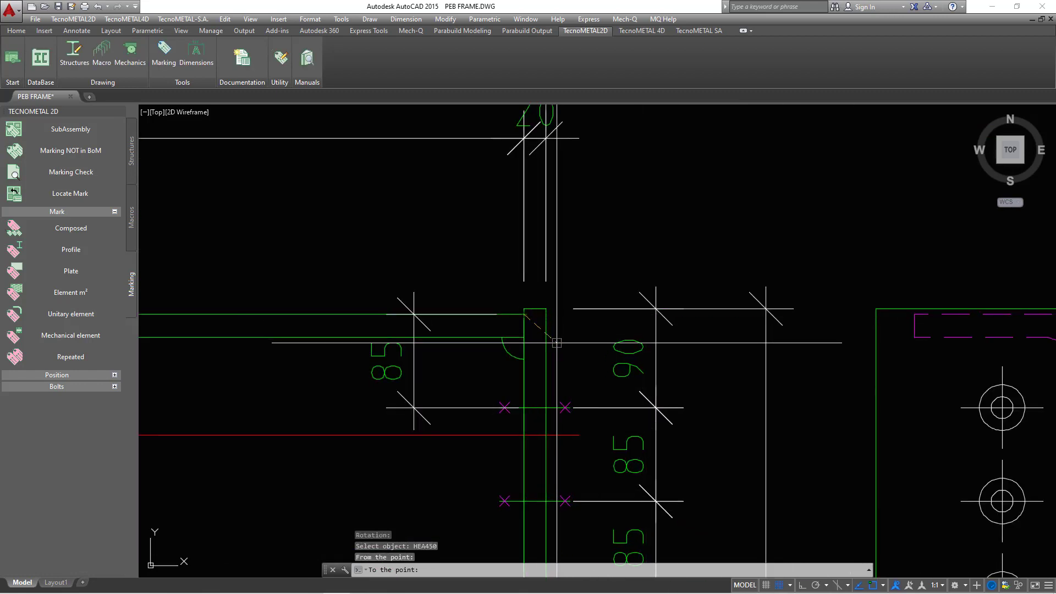
{"action": "scroll", "coordinate": [605, 224], "scroll_direction": "down", "scroll_amount": 2}
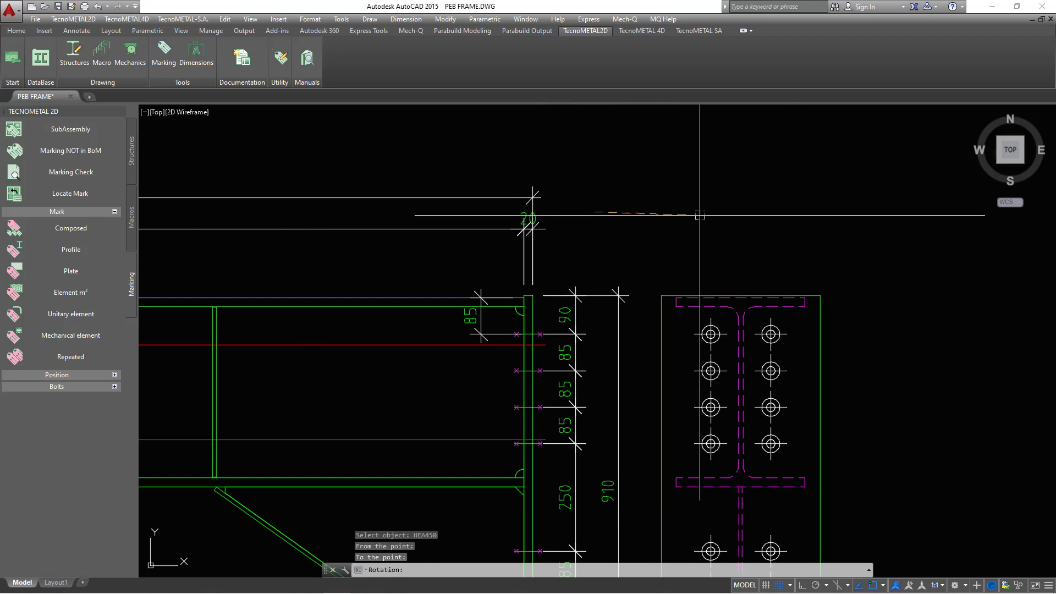
{"action": "left_click", "coordinate": [731, 260]}
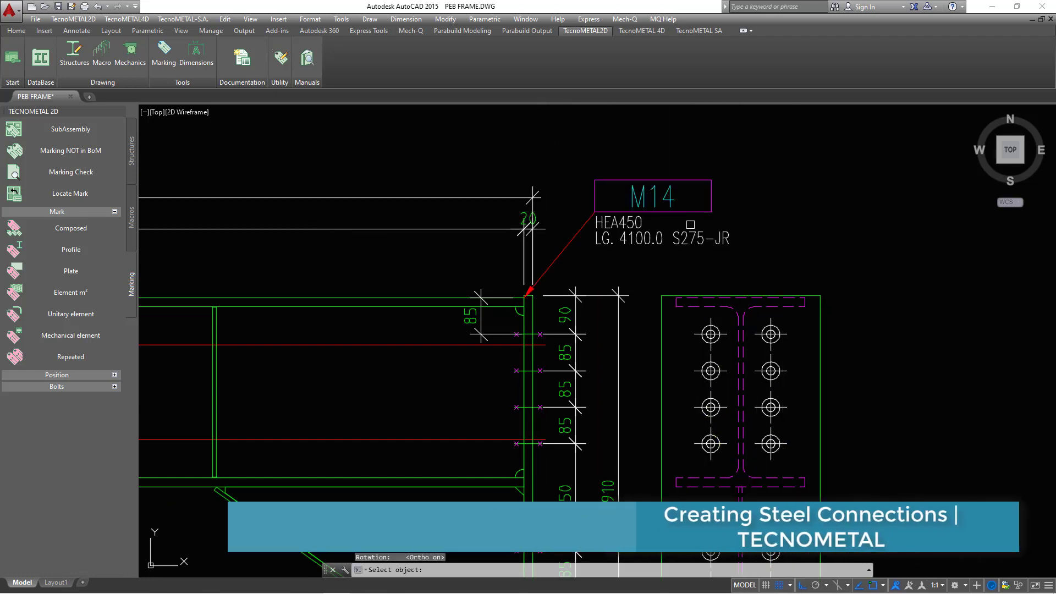
{"action": "scroll", "coordinate": [623, 224], "scroll_direction": "up", "scroll_amount": 4}
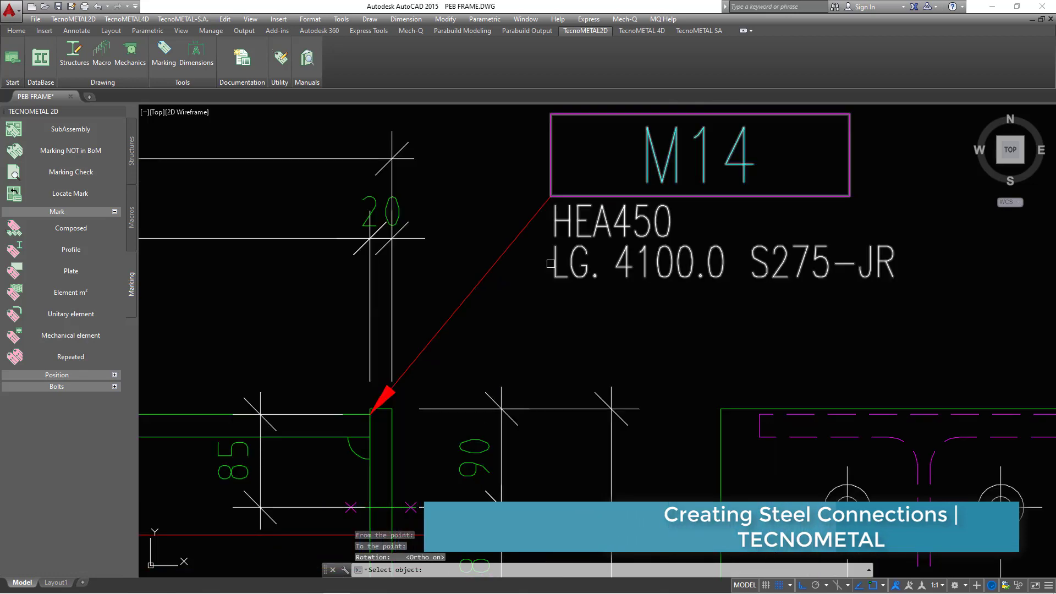
{"action": "left_click", "coordinate": [550, 264]}
{"action": "left_click", "coordinate": [696, 208]}
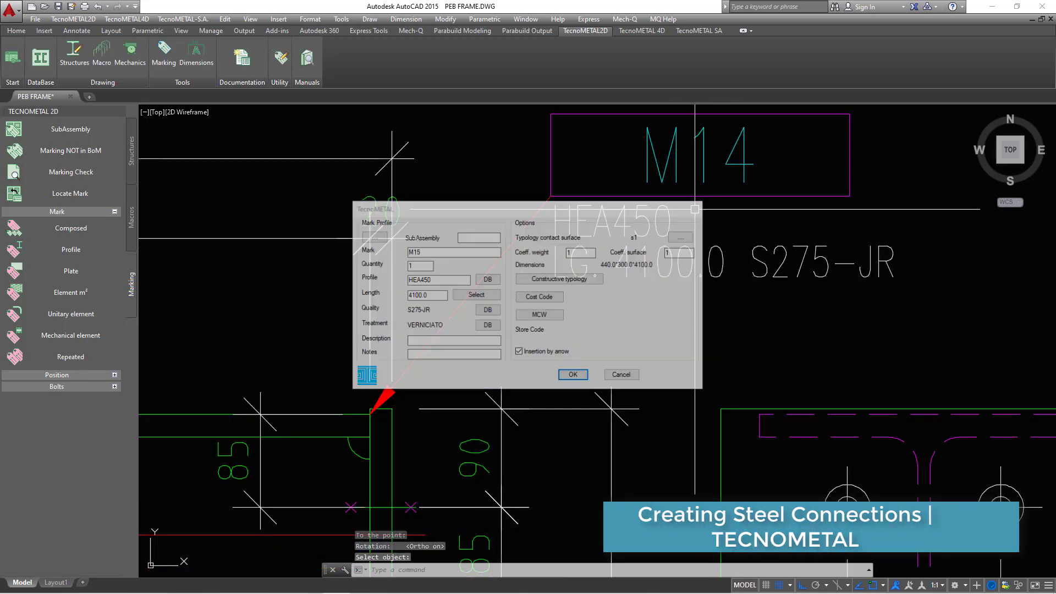
{"action": "scroll", "coordinate": [648, 283], "scroll_direction": "down", "scroll_amount": 2}
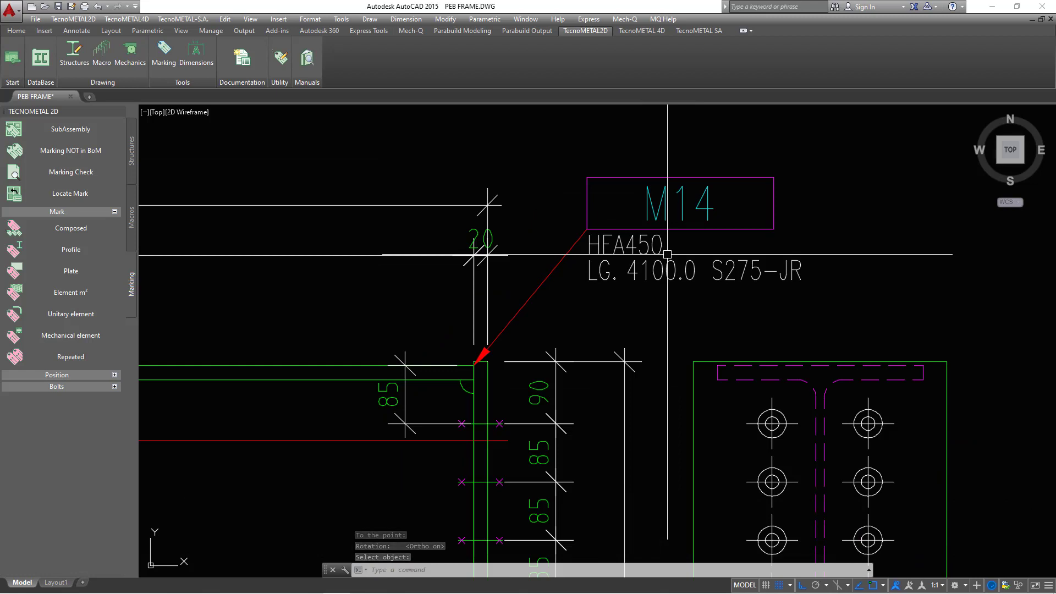
{"action": "scroll", "coordinate": [724, 264], "scroll_direction": "up", "scroll_amount": 2}
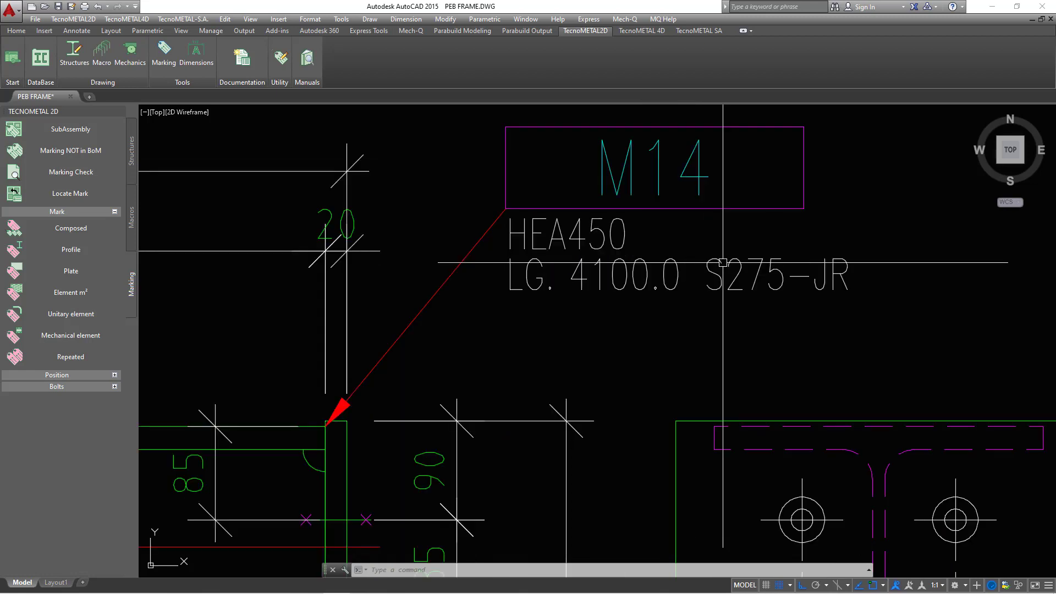
Step: Delete the upside-down HEA450 profile mark M13 together with its arrow below the beam
{"action": "scroll", "coordinate": [627, 299], "scroll_direction": "down", "scroll_amount": 2}
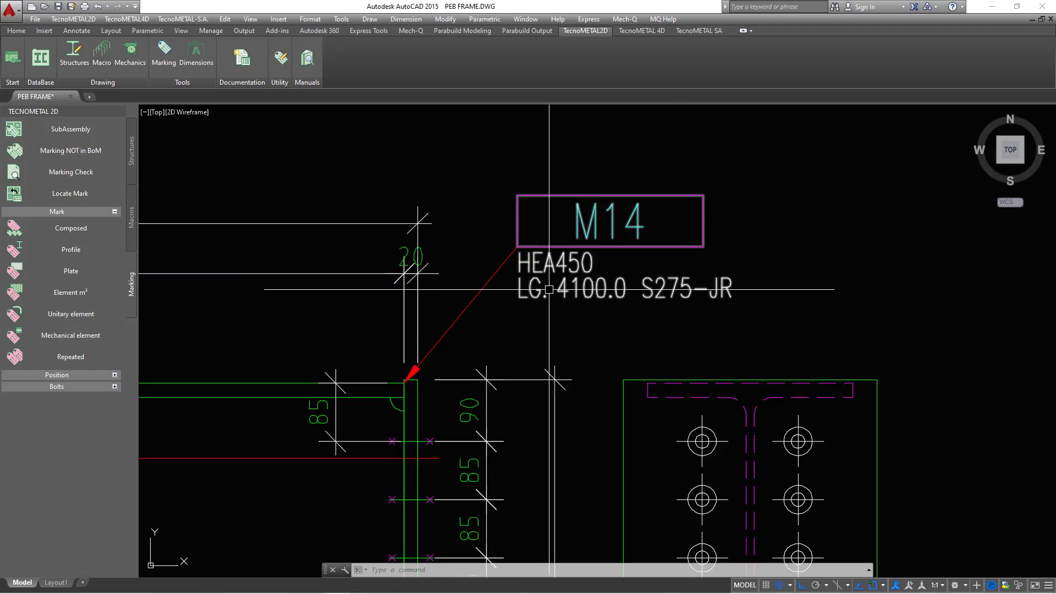
{"action": "left_click", "coordinate": [793, 162]}
{"action": "left_click", "coordinate": [721, 209]}
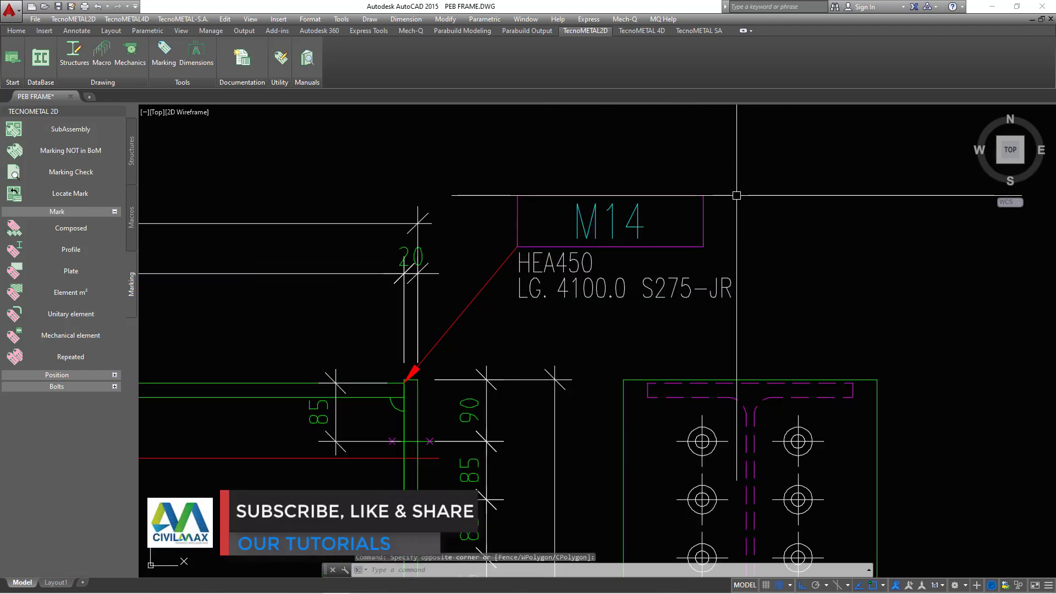
{"action": "scroll", "coordinate": [736, 195], "scroll_direction": "down", "scroll_amount": 5}
{"action": "scroll", "coordinate": [438, 250], "scroll_direction": "up", "scroll_amount": 5}
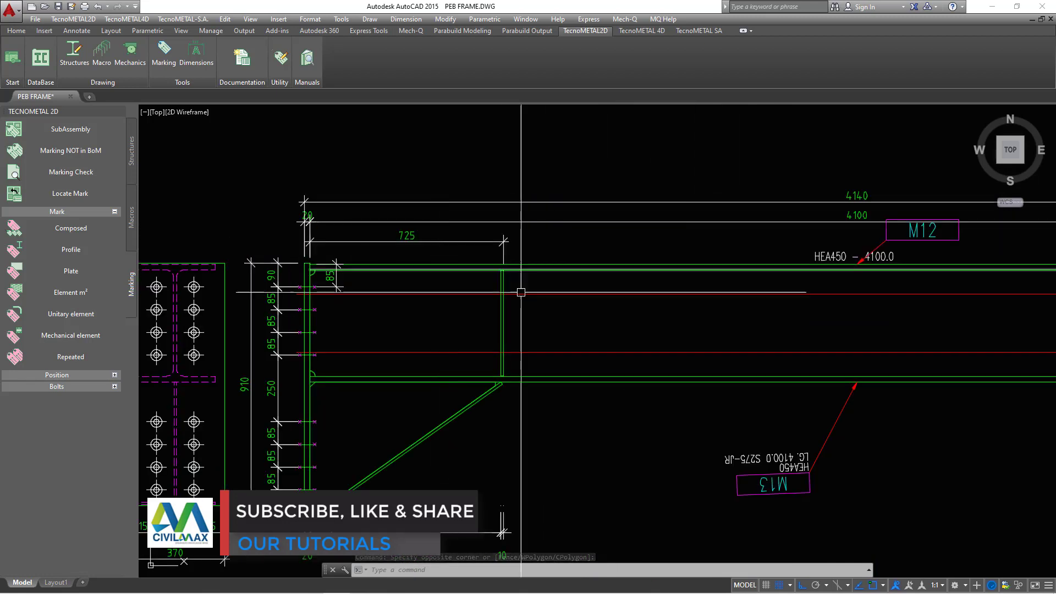
{"action": "left_click", "coordinate": [707, 438]}
{"action": "right_click", "coordinate": [707, 439]}
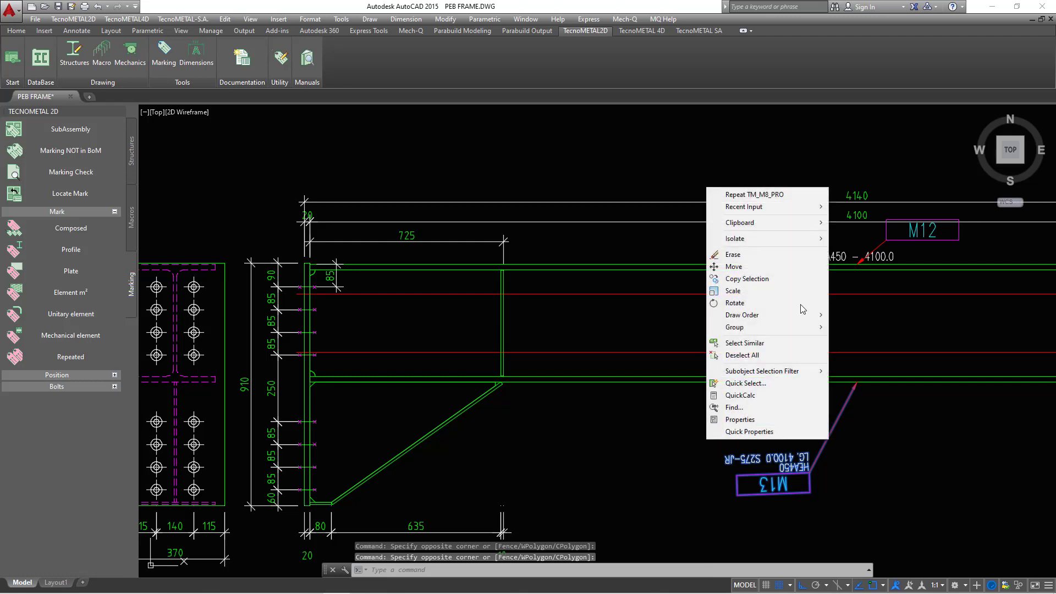
{"action": "left_click", "coordinate": [750, 255]}
{"action": "scroll", "coordinate": [661, 325], "scroll_direction": "down", "scroll_amount": 3}
{"action": "scroll", "coordinate": [609, 327], "scroll_direction": "up", "scroll_amount": 3}
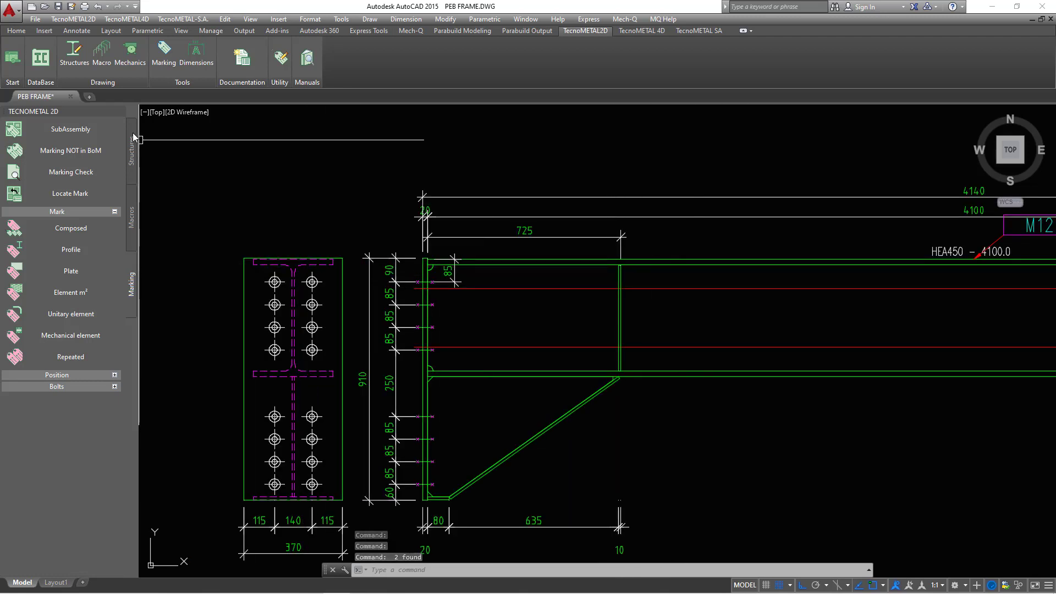
Step: Draw a vertical HEA450 column in front view, about 2281 mm long, beside the right end plate view, using barycentre insertion
{"action": "left_click", "coordinate": [112, 213]}
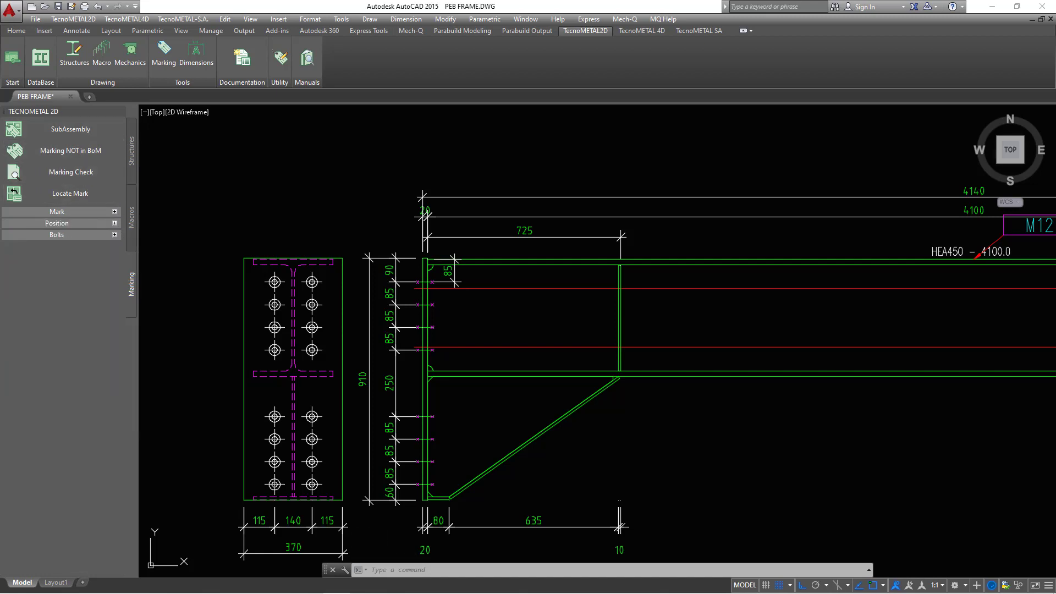
{"action": "left_click", "coordinate": [77, 53]}
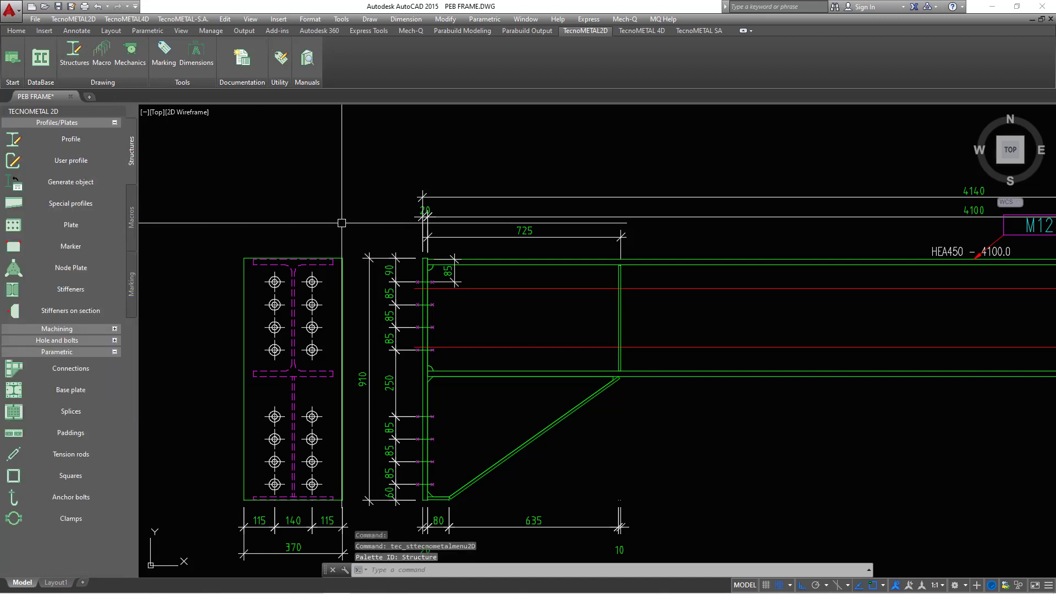
{"action": "left_click", "coordinate": [75, 141]}
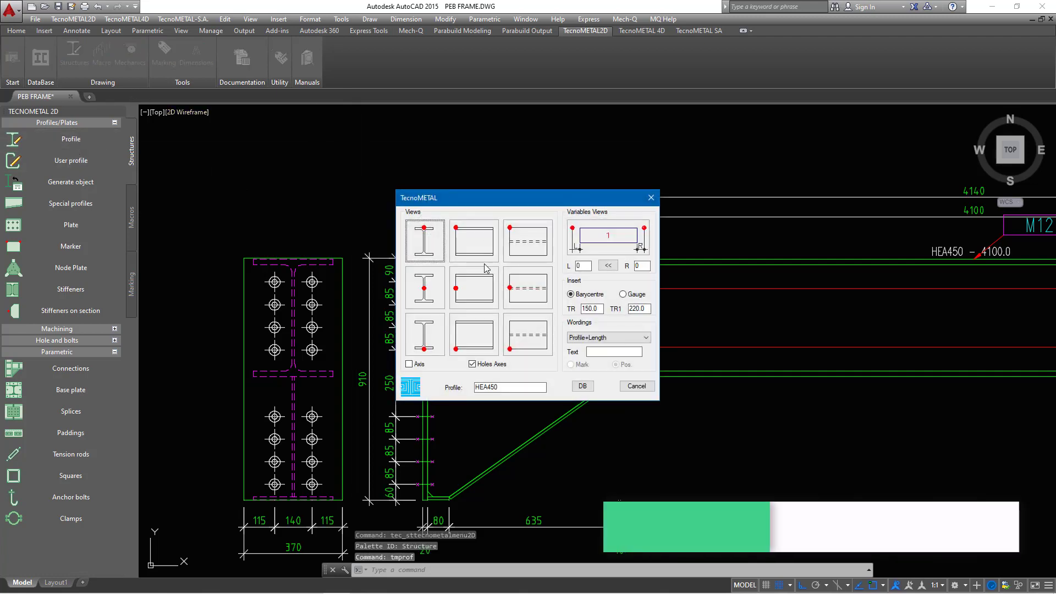
{"action": "double_click", "coordinate": [474, 286]}
{"action": "scroll", "coordinate": [440, 231], "scroll_direction": "down", "scroll_amount": 8}
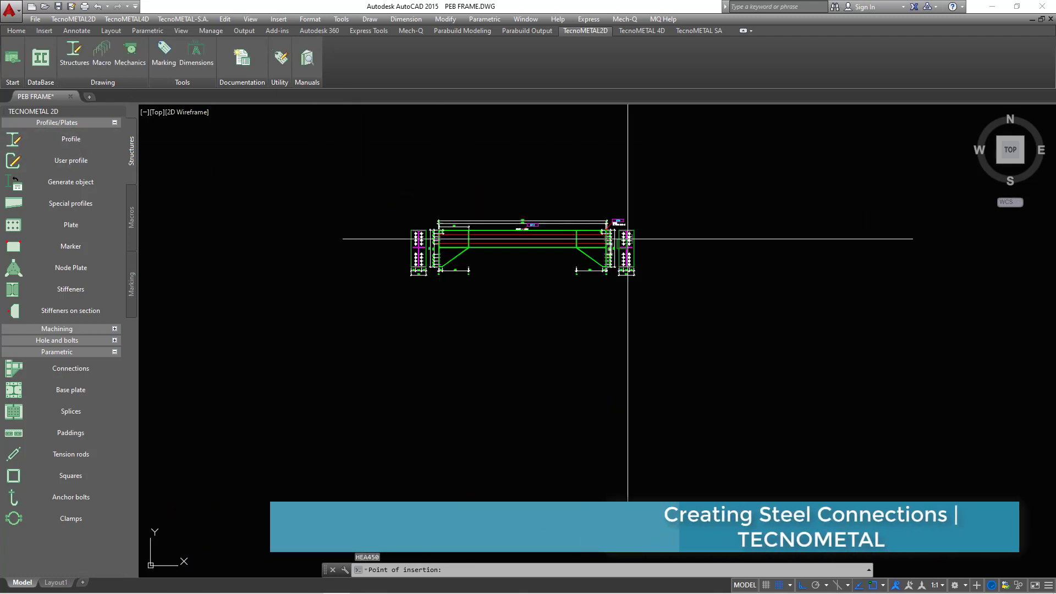
{"action": "scroll", "coordinate": [660, 222], "scroll_direction": "up", "scroll_amount": 4}
{"action": "scroll", "coordinate": [621, 228], "scroll_direction": "up", "scroll_amount": 2}
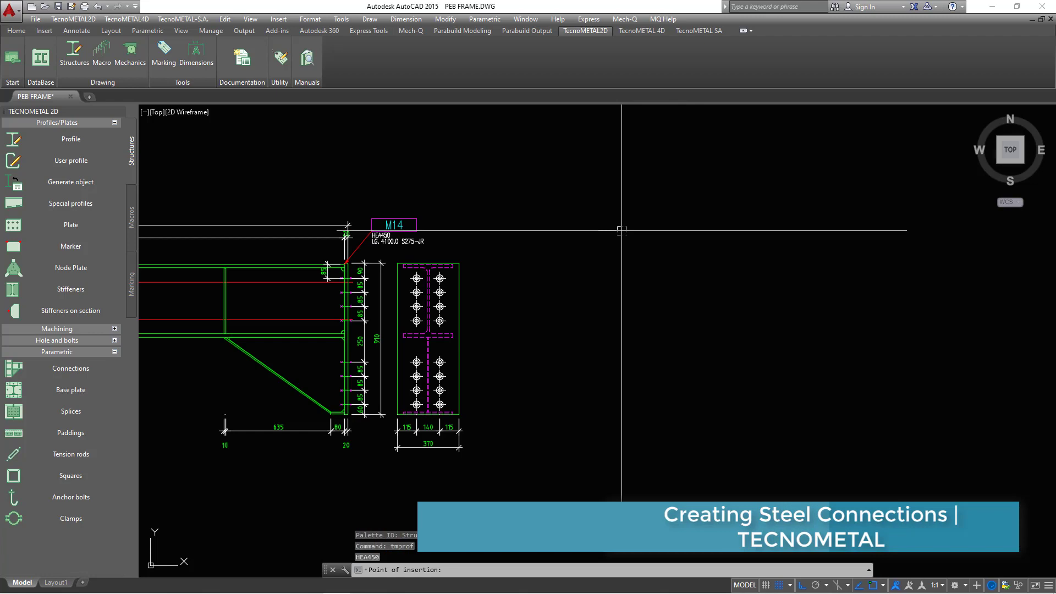
{"action": "left_click", "coordinate": [648, 188]}
{"action": "scroll", "coordinate": [669, 401], "scroll_direction": "down", "scroll_amount": 2}
{"action": "left_click", "coordinate": [662, 427]}
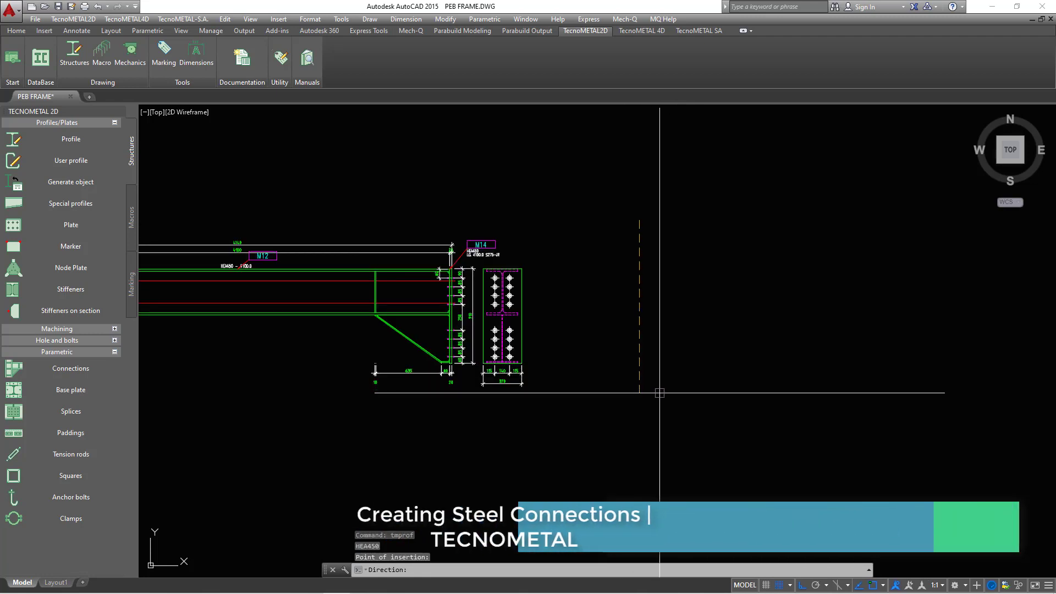
{"action": "left_click", "coordinate": [637, 458]}
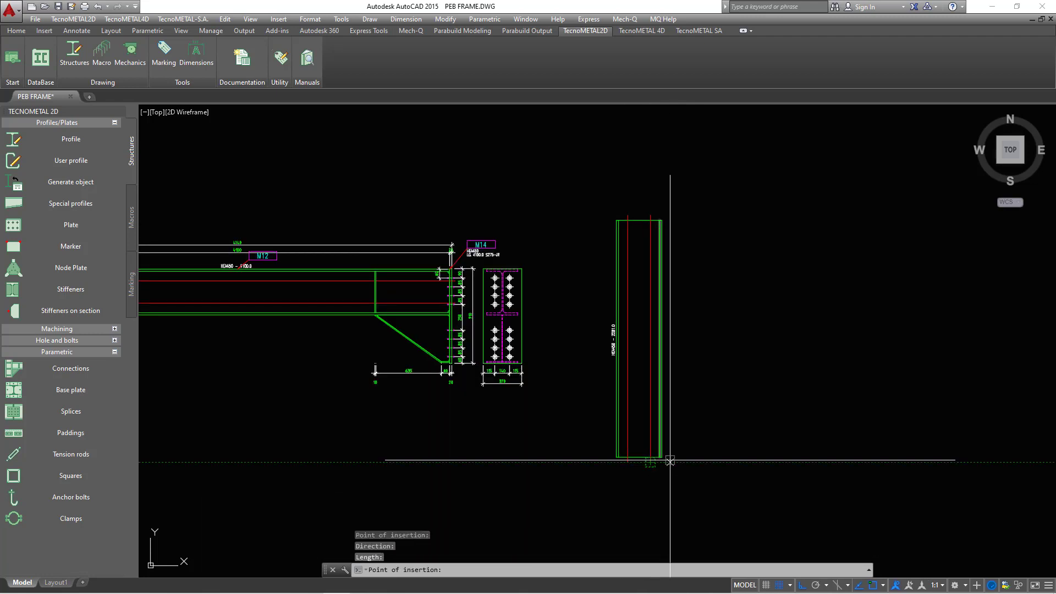
{"action": "scroll", "coordinate": [660, 455], "scroll_direction": "up", "scroll_amount": 2}
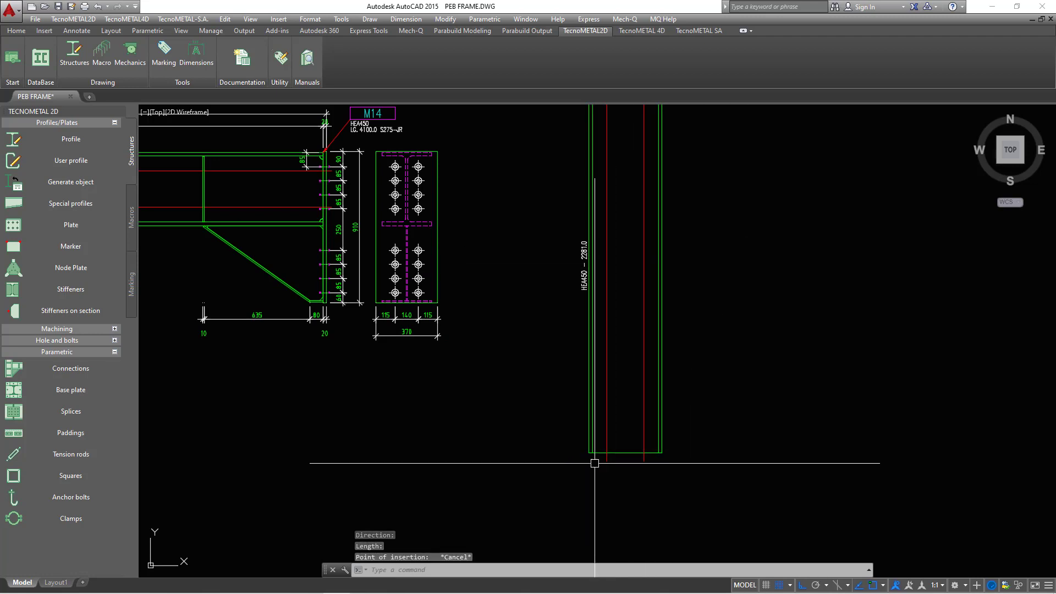
Step: Open the parametric base plate settings for the HEA450 column and reposition the dialog clear of the drawing
{"action": "scroll", "coordinate": [642, 436], "scroll_direction": "up", "scroll_amount": 2}
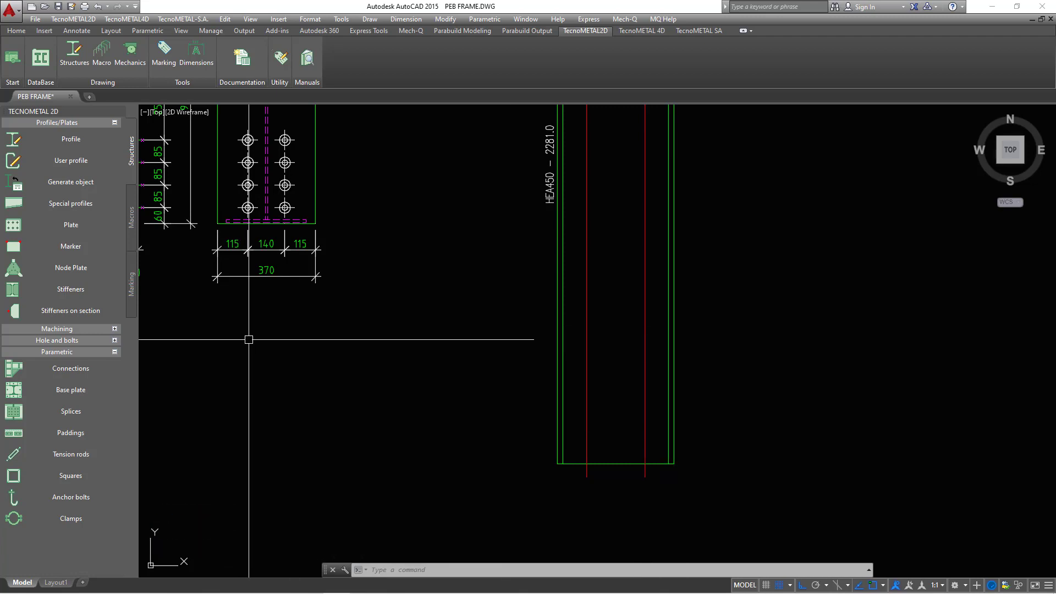
{"action": "left_click", "coordinate": [63, 392]}
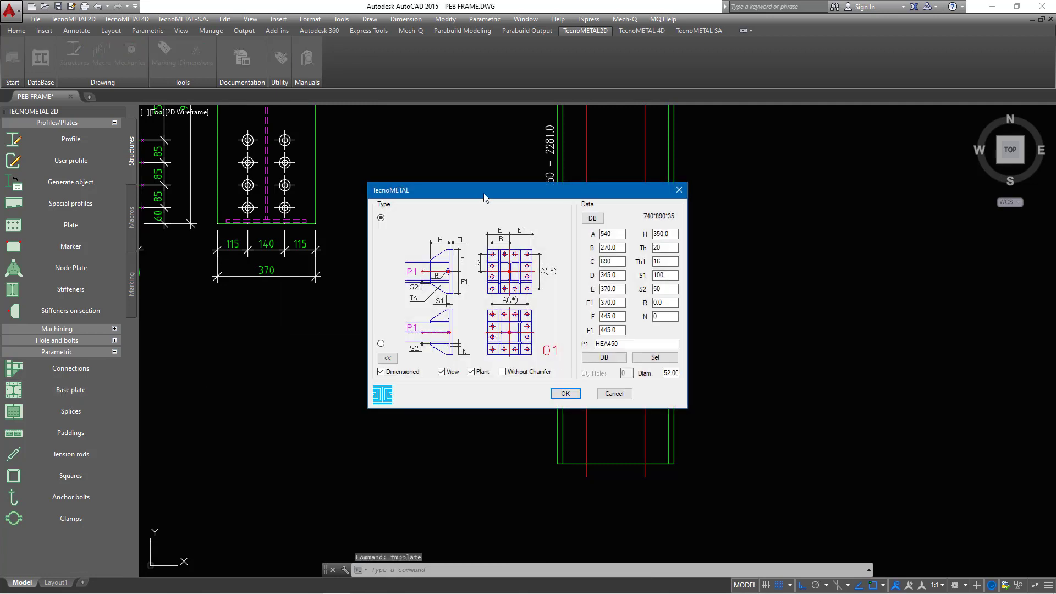
{"action": "left_click_drag", "start_coordinate": [484, 198], "coordinate": [790, 209]}
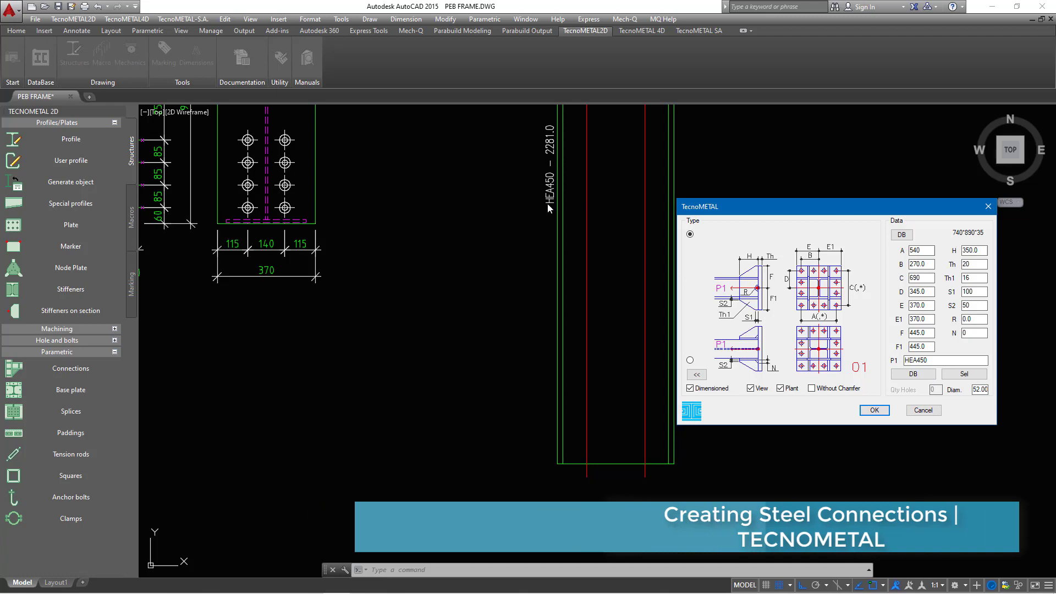
{"action": "left_click", "coordinate": [918, 374]}
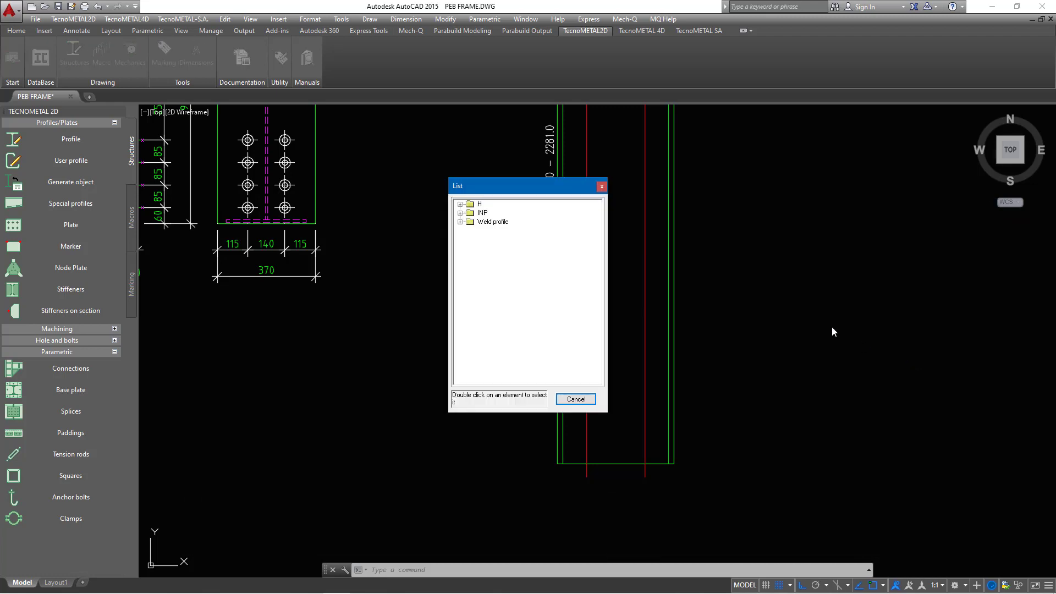
{"action": "left_click", "coordinate": [460, 205]}
{"action": "scroll", "coordinate": [501, 289], "scroll_direction": "down", "scroll_amount": 15}
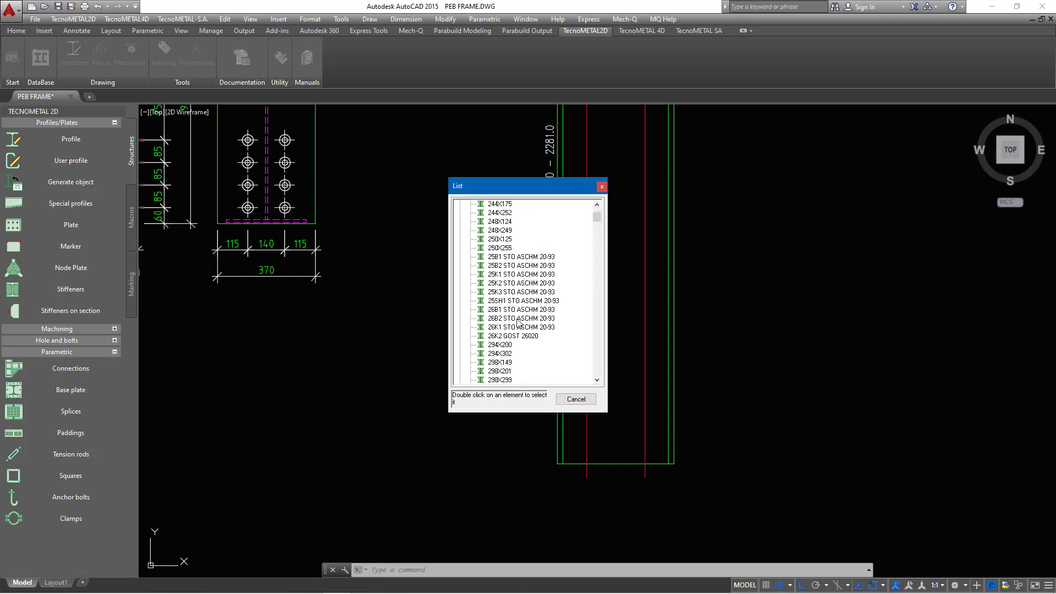
{"action": "left_click", "coordinate": [602, 188]}
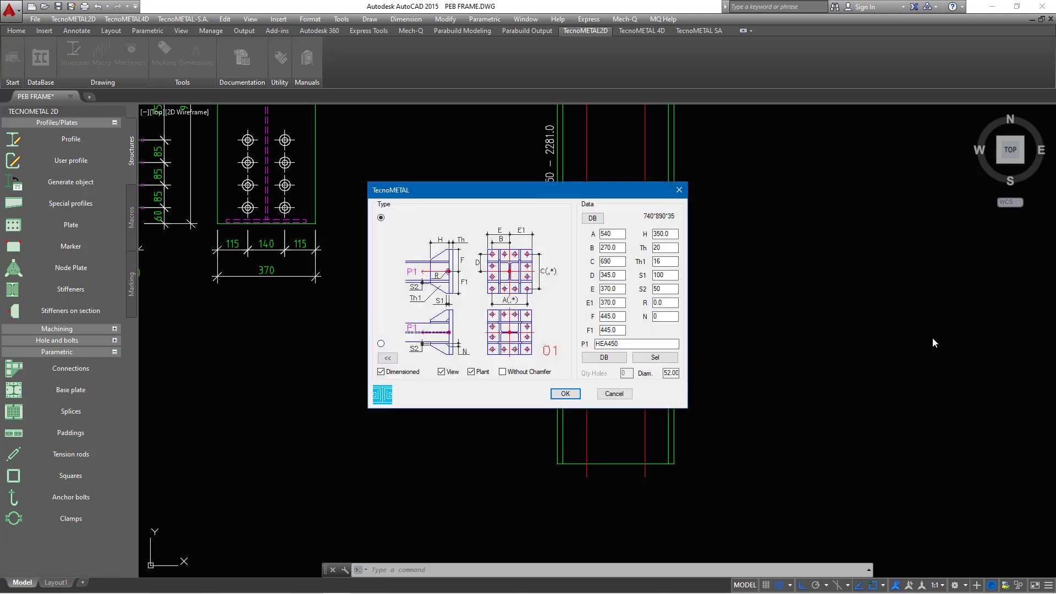
Step: Insert the dimensioned HEA450 base plate with 20 mm plate thickness at the midpoint of the column's lower end, oriented upward along the column
{"action": "left_click", "coordinate": [565, 394]}
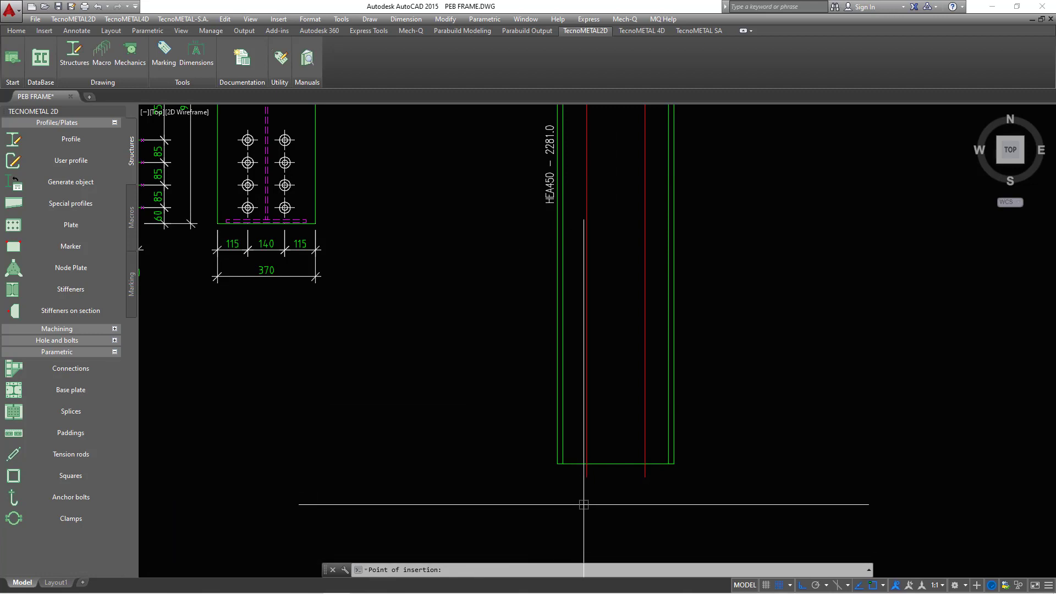
{"action": "left_click", "coordinate": [613, 462]}
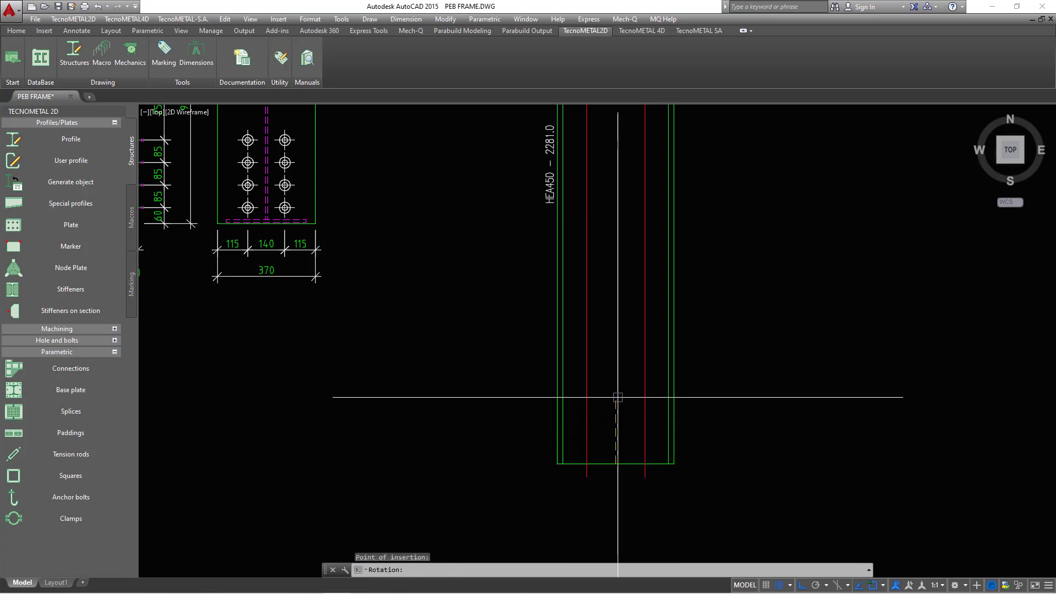
{"action": "left_click", "coordinate": [620, 239]}
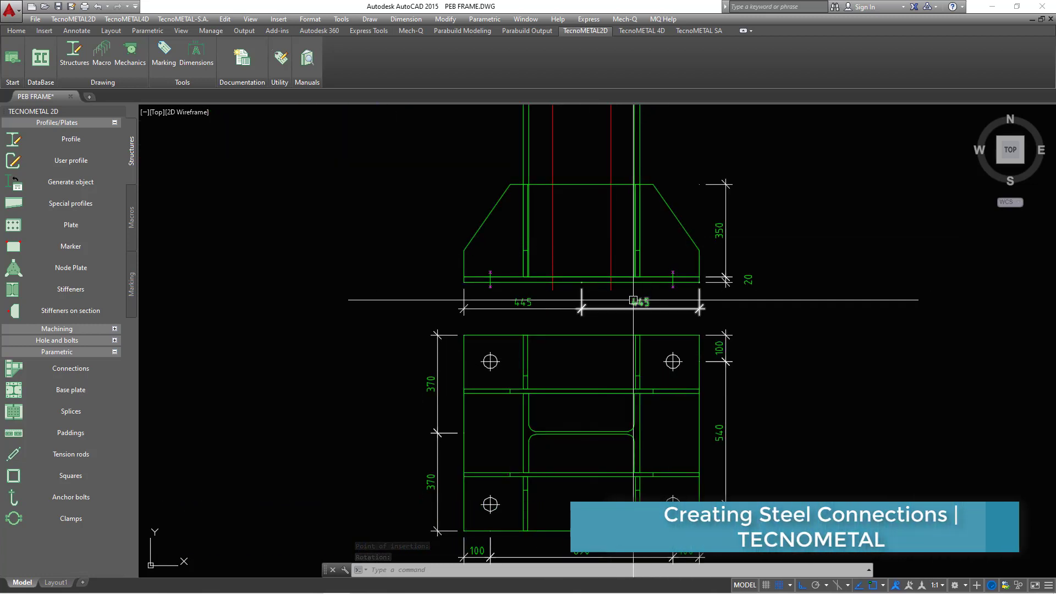
{"action": "scroll", "coordinate": [633, 301], "scroll_direction": "down", "scroll_amount": 2}
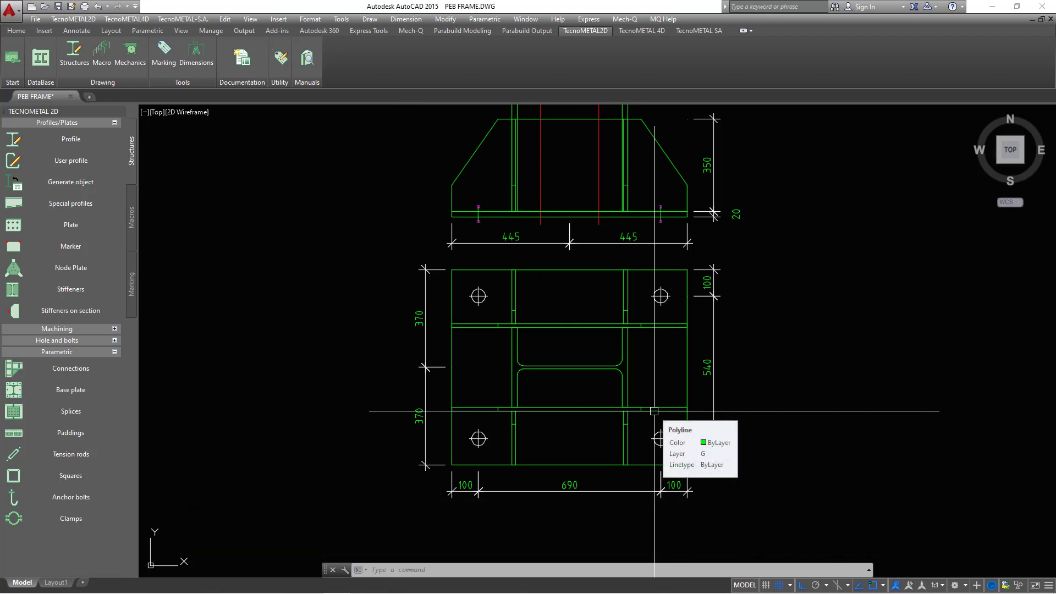
{"action": "middle_click_drag", "start_coordinate": [609, 409], "coordinate": [583, 409]}
{"action": "scroll", "coordinate": [584, 409], "scroll_direction": "down", "scroll_amount": 3}
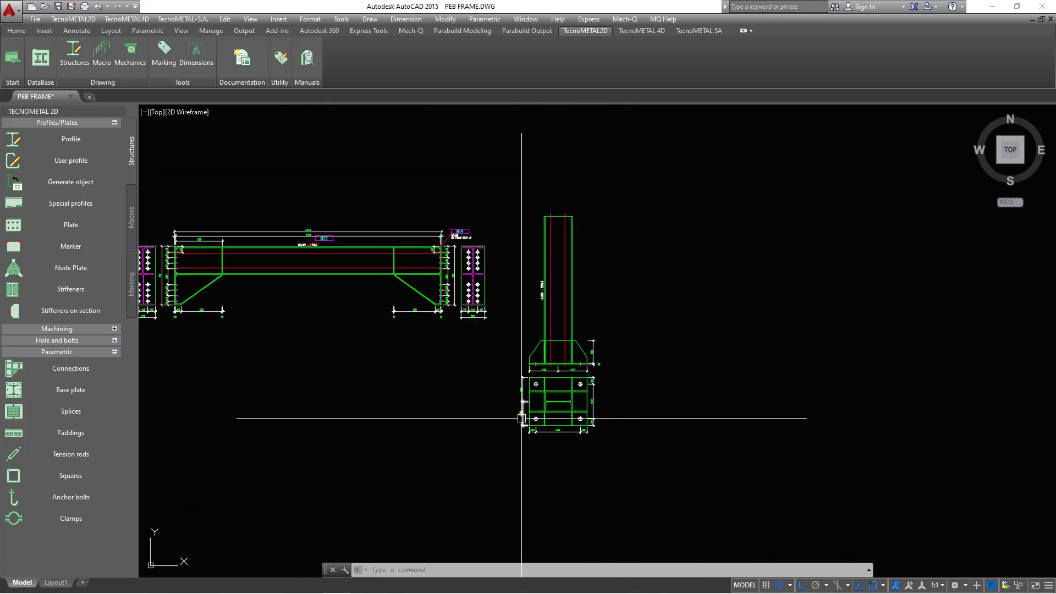
Step: Copy the column with its base plate views and dimensions twice, placing the copies in a row to its right
{"action": "left_click", "coordinate": [675, 184]}
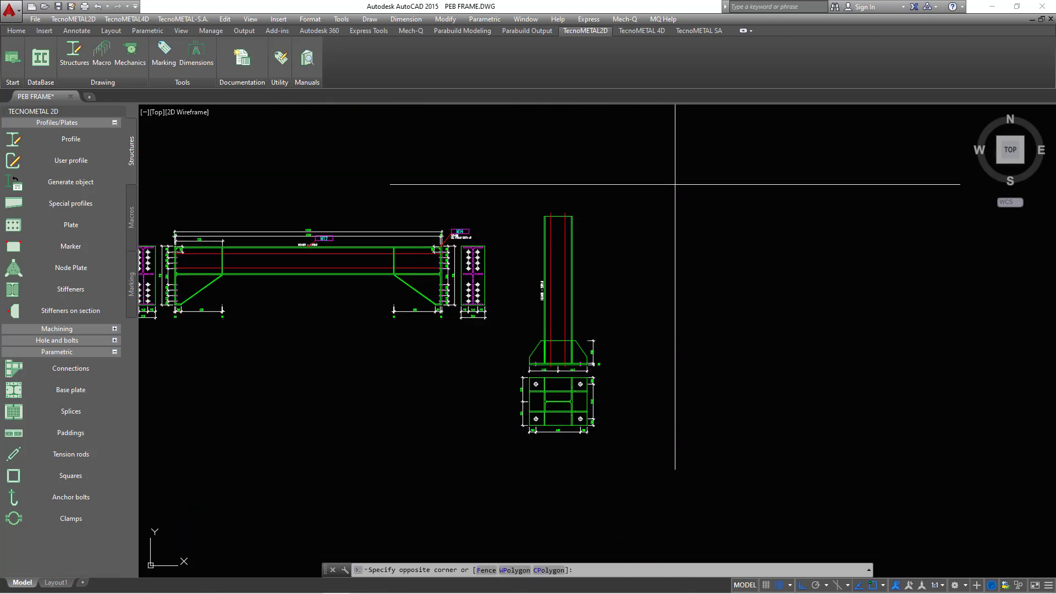
{"action": "left_click", "coordinate": [509, 478]}
{"action": "right_click", "coordinate": [511, 479]}
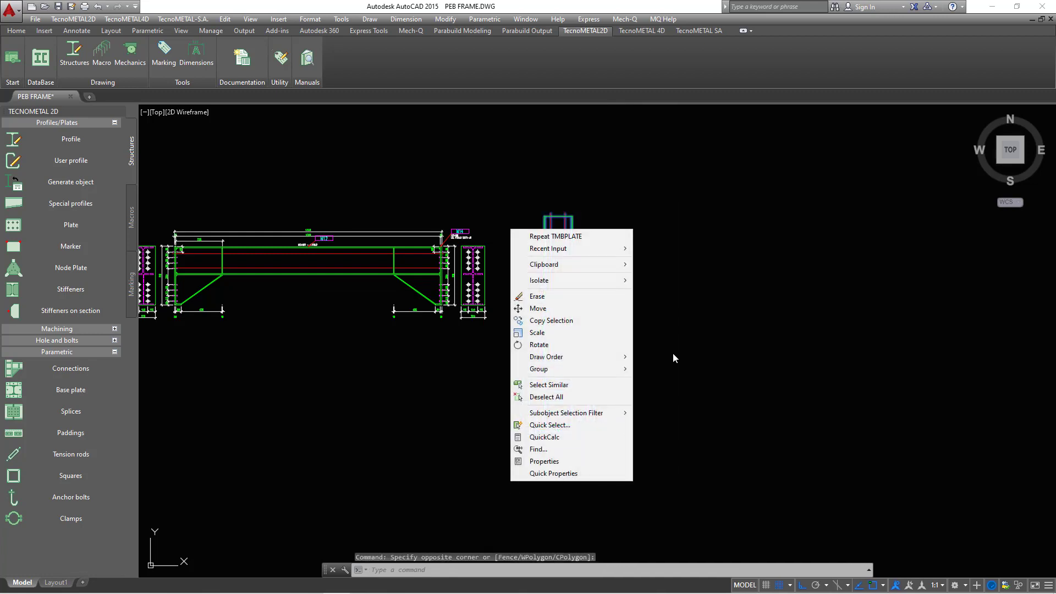
{"action": "left_click", "coordinate": [584, 324]}
{"action": "left_click", "coordinate": [547, 490]}
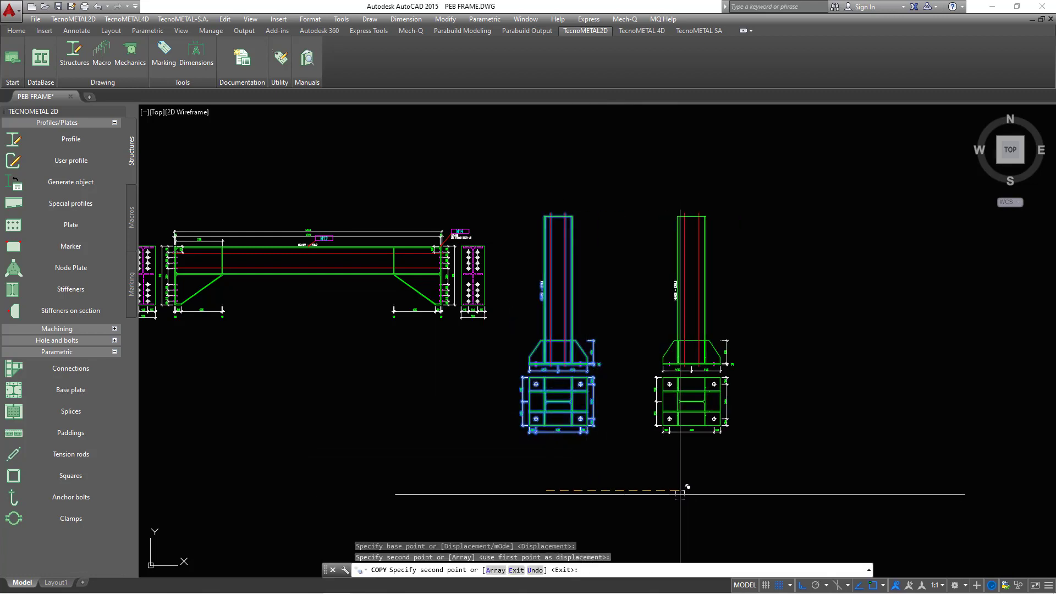
{"action": "left_click", "coordinate": [681, 494]}
{"action": "left_click", "coordinate": [873, 489]}
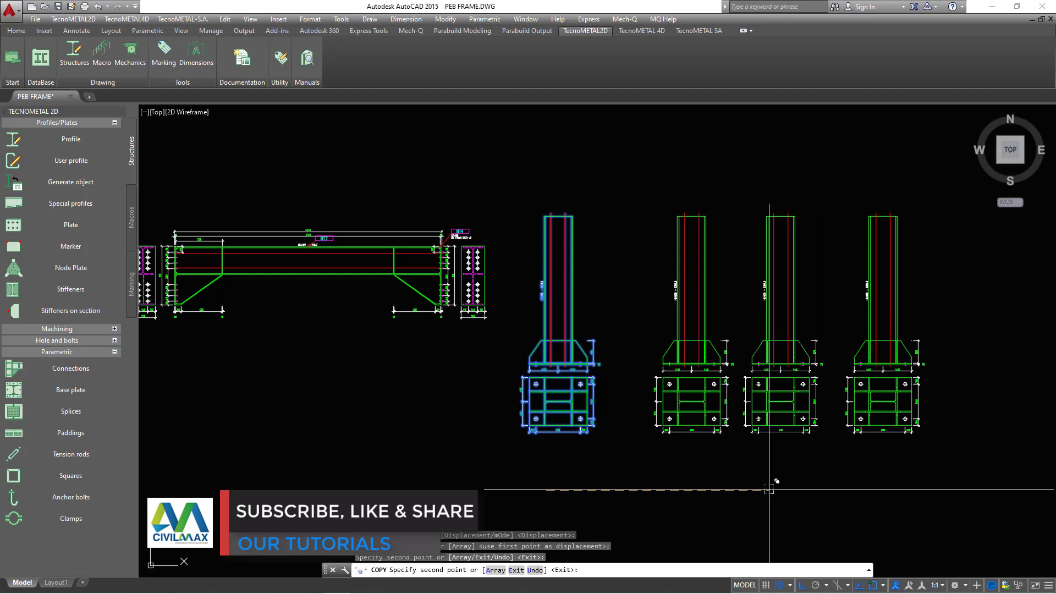
{"action": "right_click", "coordinate": [770, 338]}
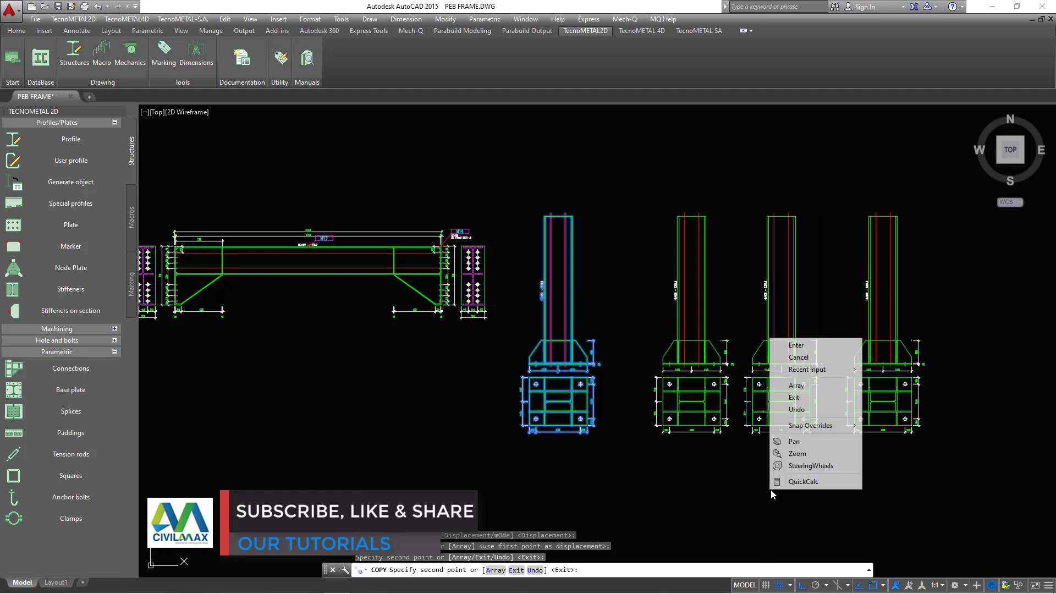
{"action": "left_click", "coordinate": [792, 345]}
Step: Delete the farthest column copy together with its base plate views and dimensions
{"action": "scroll", "coordinate": [670, 402], "scroll_direction": "up", "scroll_amount": 5}
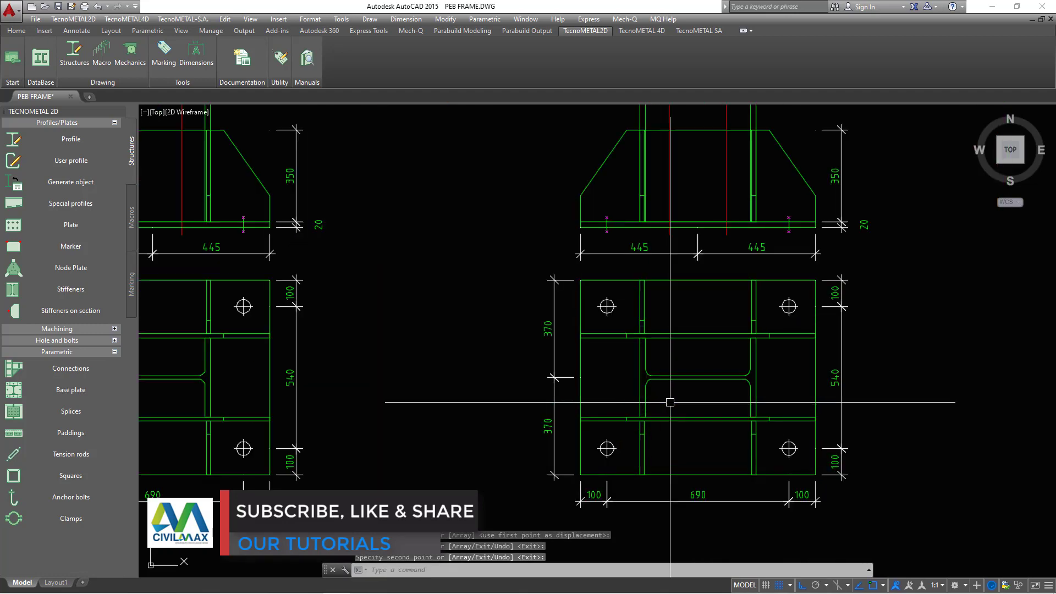
{"action": "scroll", "coordinate": [670, 403], "scroll_direction": "down", "scroll_amount": 5}
{"action": "left_click", "coordinate": [808, 256]}
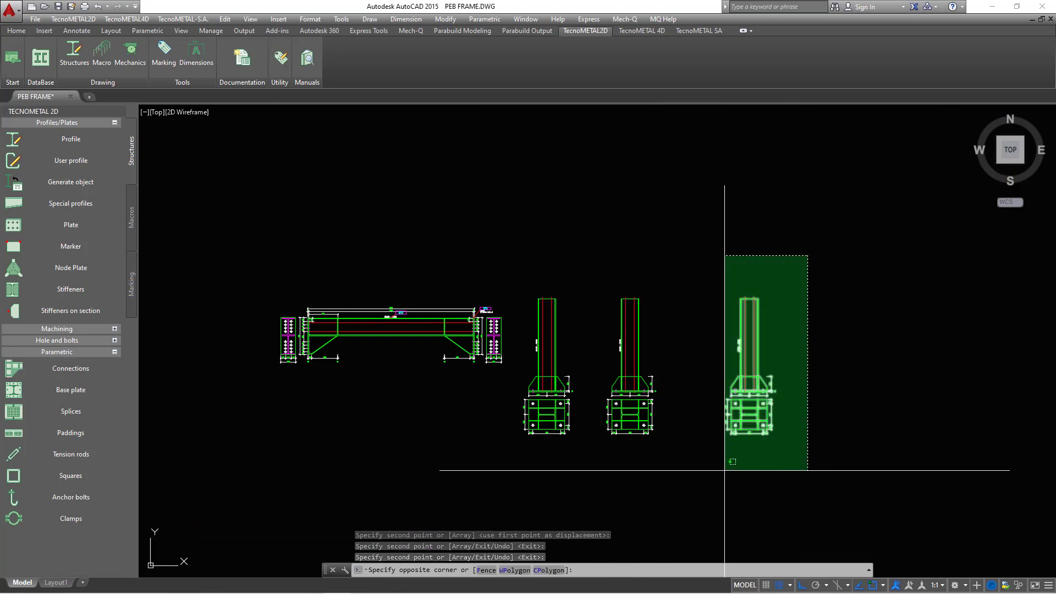
{"action": "left_click", "coordinate": [725, 471]}
{"action": "right_click", "coordinate": [778, 265]}
{"action": "left_click", "coordinate": [790, 372]}
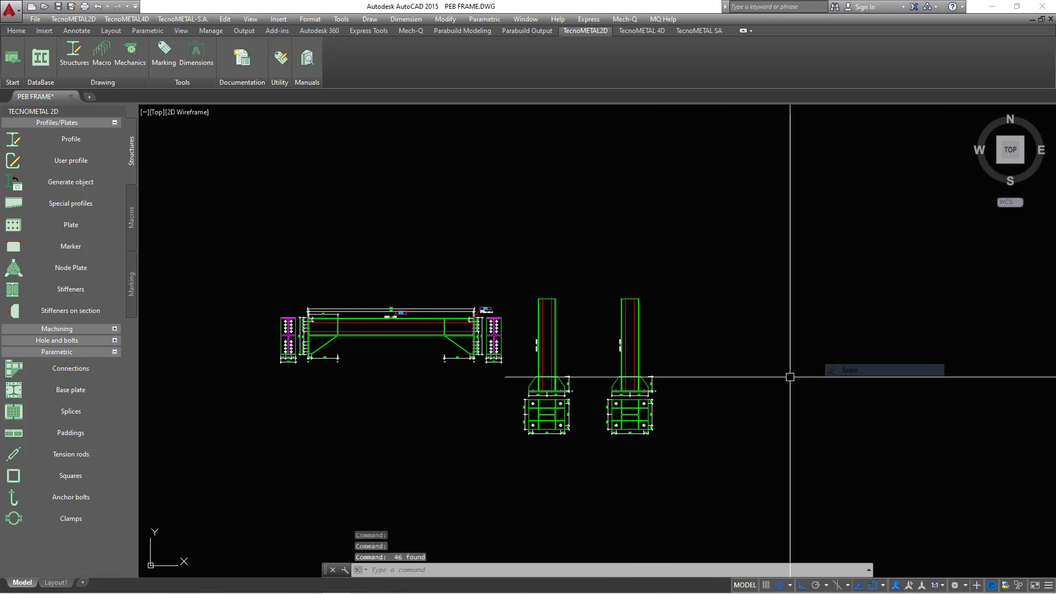
Step: Move both columns with their base plate views upward until their bases are roughly level with the beam's top flange
{"action": "scroll", "coordinate": [567, 399], "scroll_direction": "up", "scroll_amount": 3}
{"action": "left_click", "coordinate": [769, 188]}
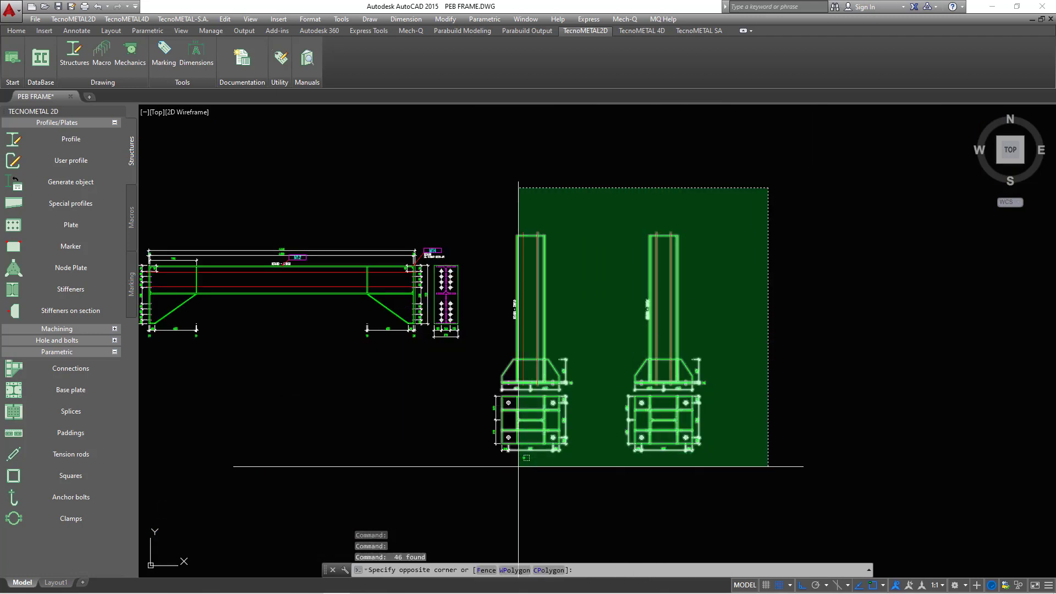
{"action": "left_click", "coordinate": [519, 467]}
{"action": "right_click", "coordinate": [790, 302]}
{"action": "left_click", "coordinate": [817, 381]}
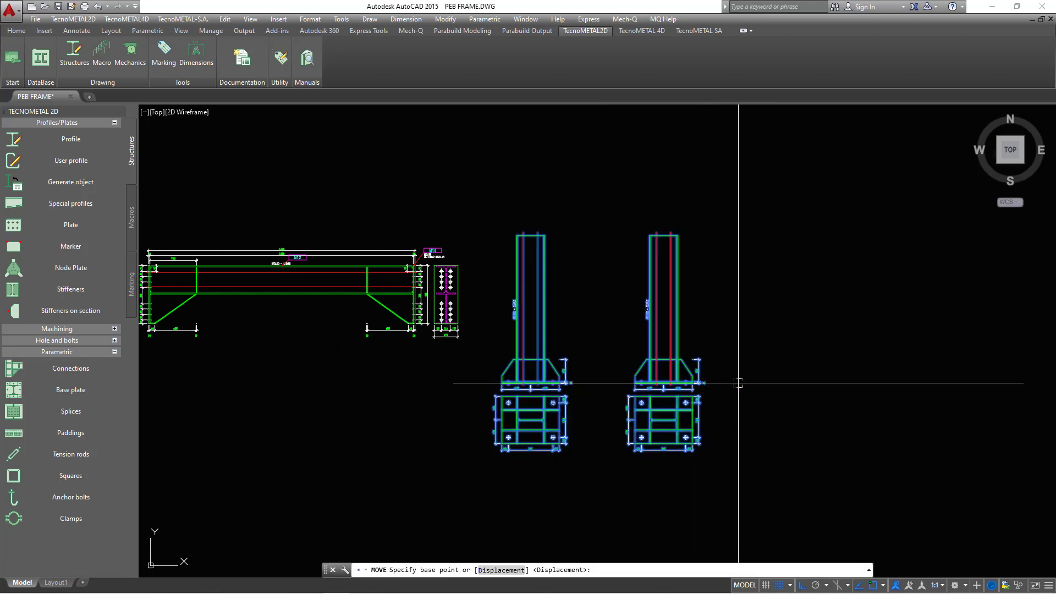
{"action": "left_click", "coordinate": [738, 383]}
{"action": "left_click", "coordinate": [726, 268]}
{"action": "scroll", "coordinate": [419, 268], "scroll_direction": "up", "scroll_amount": 2}
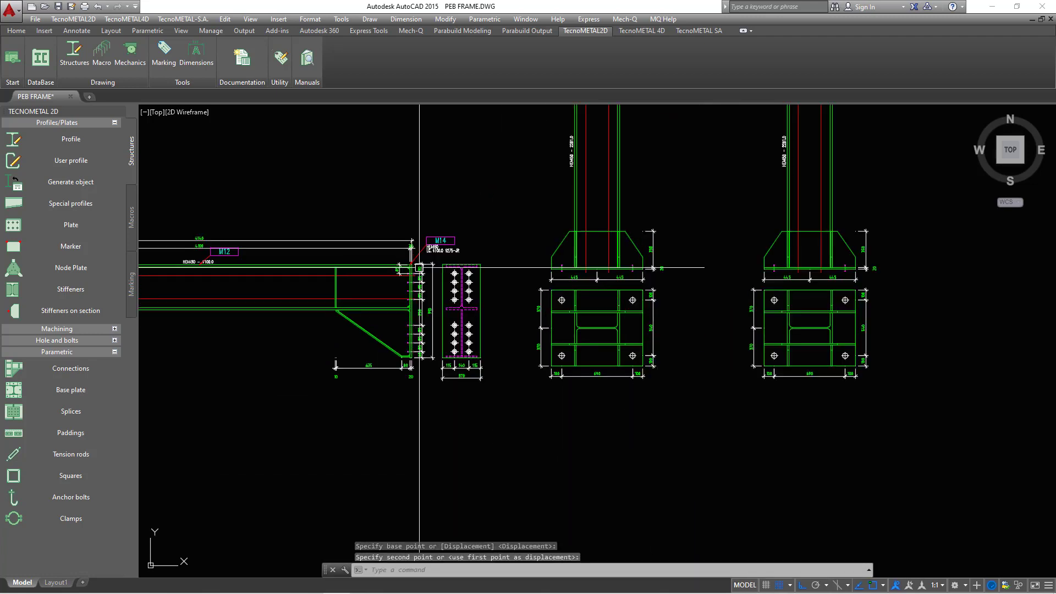
Step: Move the column farthest from the beam, with its base plate views and dimensions, freely above the beam with Ortho turned off
{"action": "scroll", "coordinate": [551, 379], "scroll_direction": "down", "scroll_amount": 3}
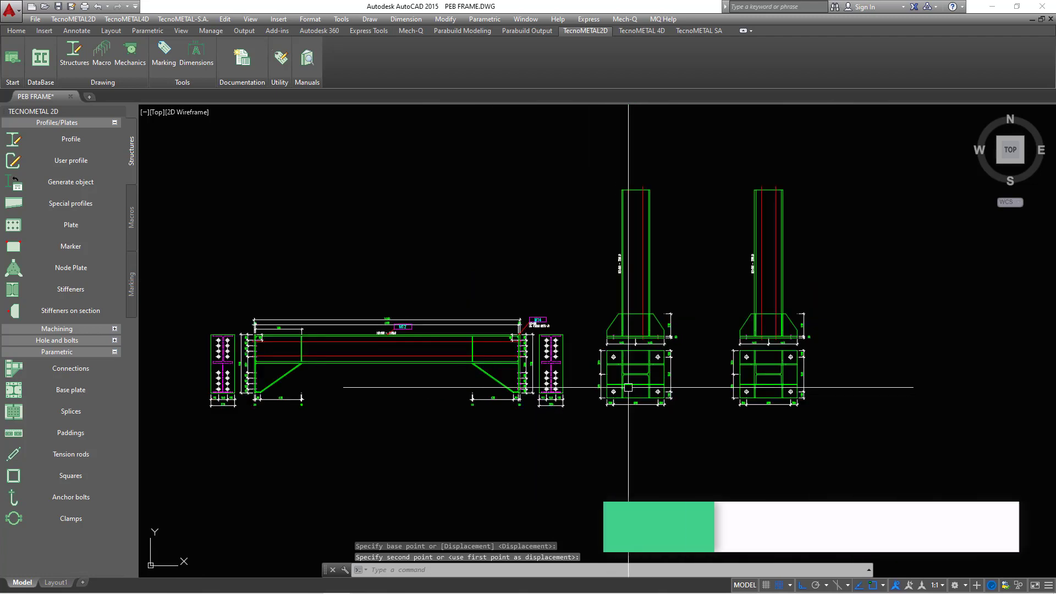
{"action": "scroll", "coordinate": [365, 363], "scroll_direction": "up", "scroll_amount": 2}
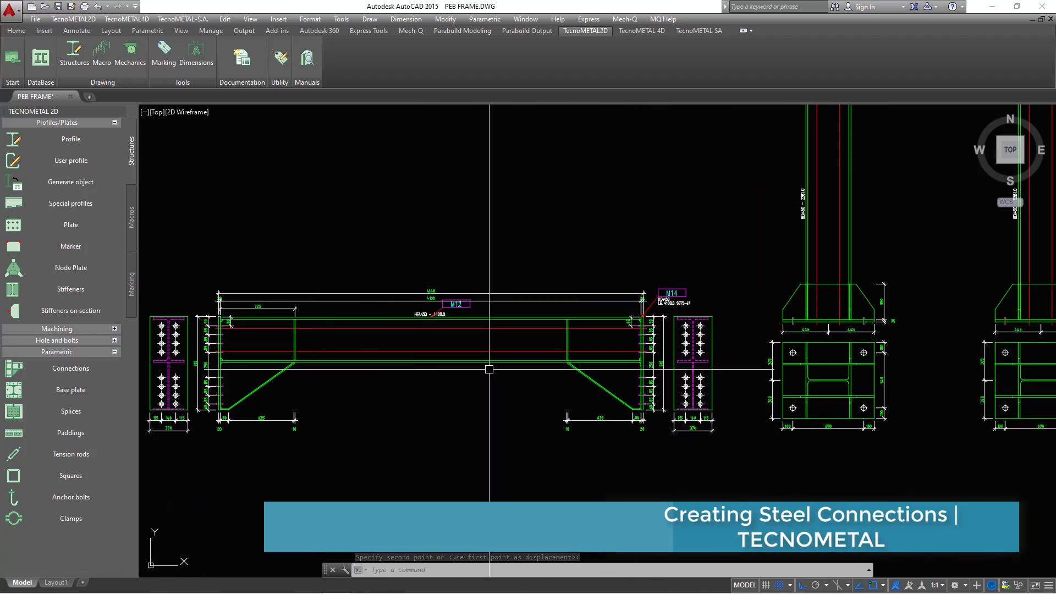
{"action": "scroll", "coordinate": [583, 374], "scroll_direction": "down", "scroll_amount": 2}
{"action": "left_click", "coordinate": [931, 167]}
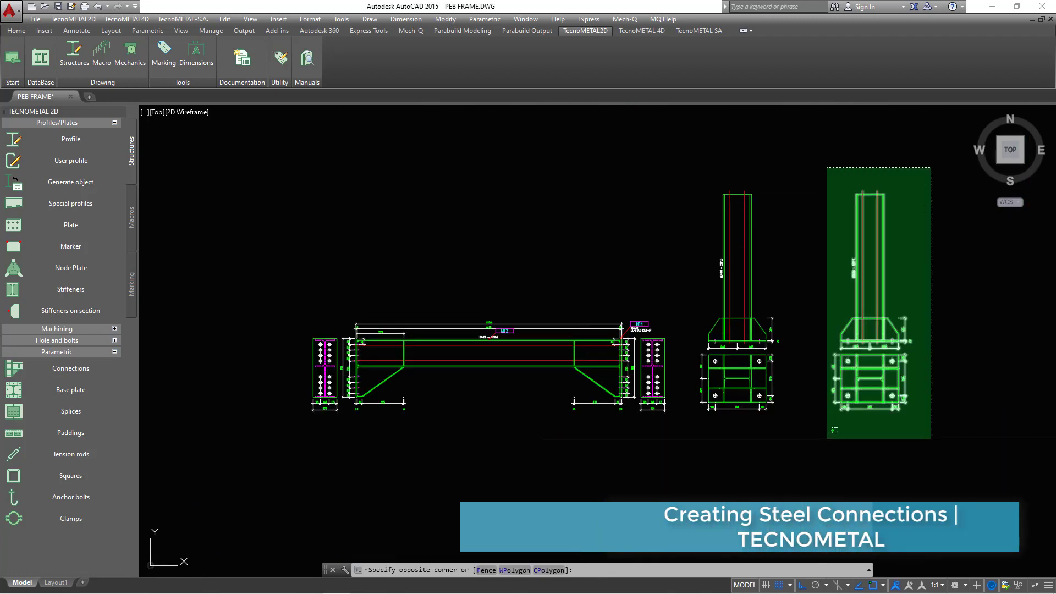
{"action": "left_click", "coordinate": [828, 440]}
{"action": "right_click", "coordinate": [833, 205]}
{"action": "left_click", "coordinate": [850, 284]}
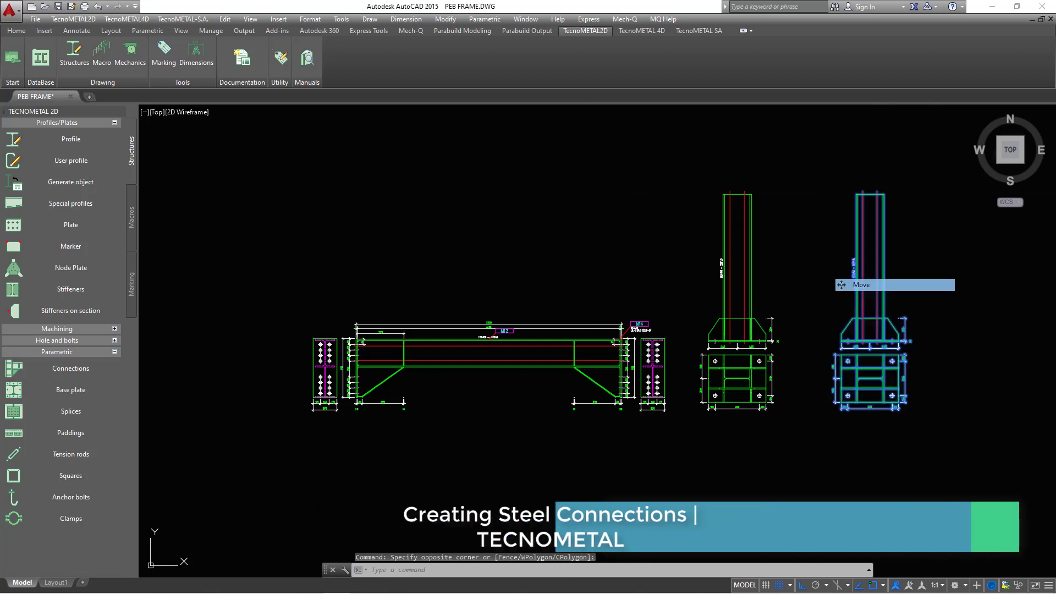
{"action": "left_click", "coordinate": [935, 555]}
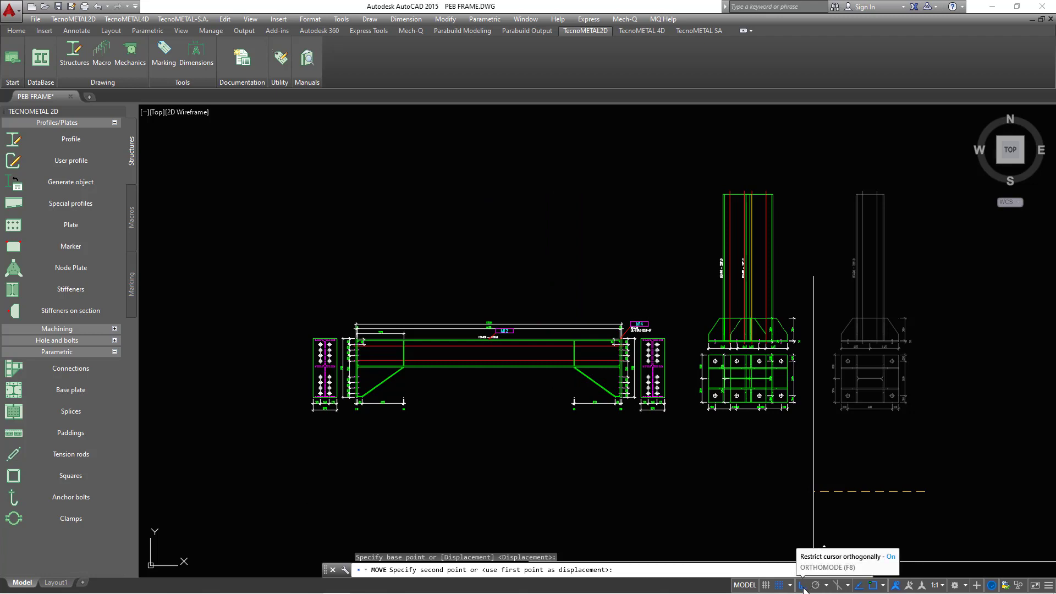
{"action": "left_click", "coordinate": [803, 588]}
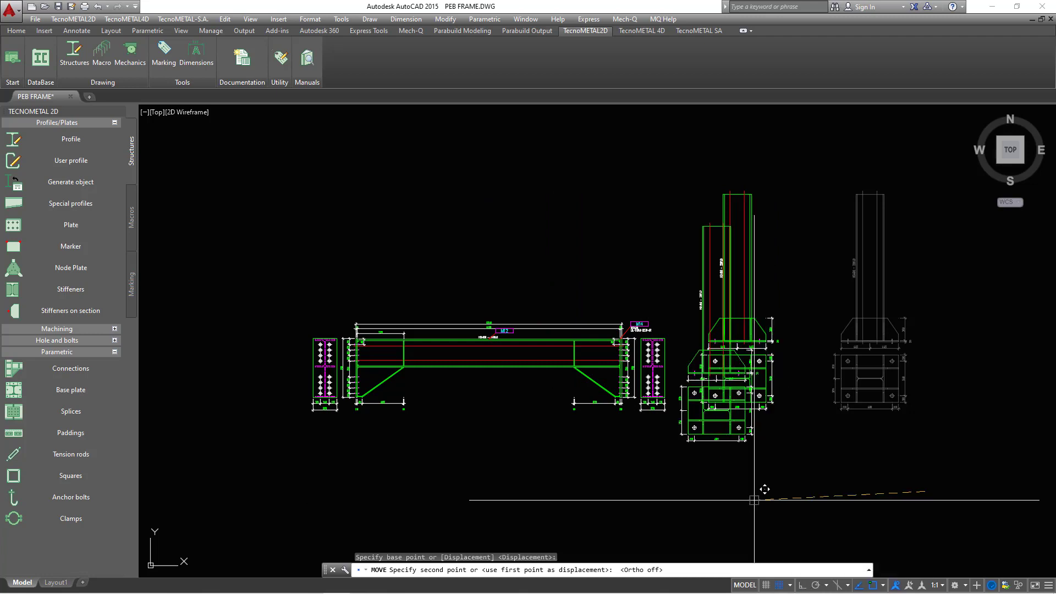
{"action": "left_click", "coordinate": [551, 391]}
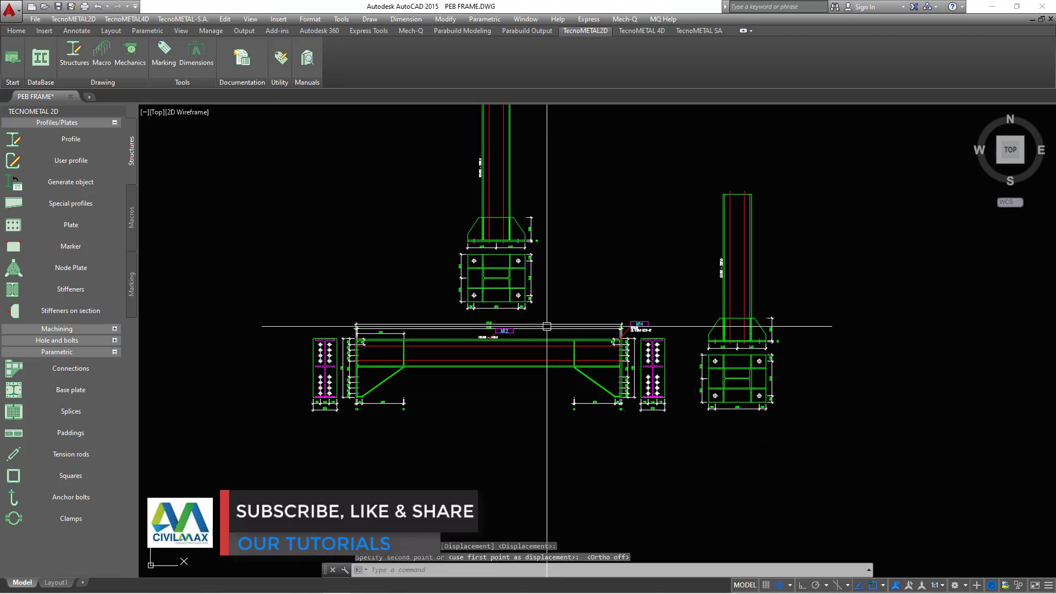
{"action": "scroll", "coordinate": [495, 314], "scroll_direction": "up", "scroll_amount": 2}
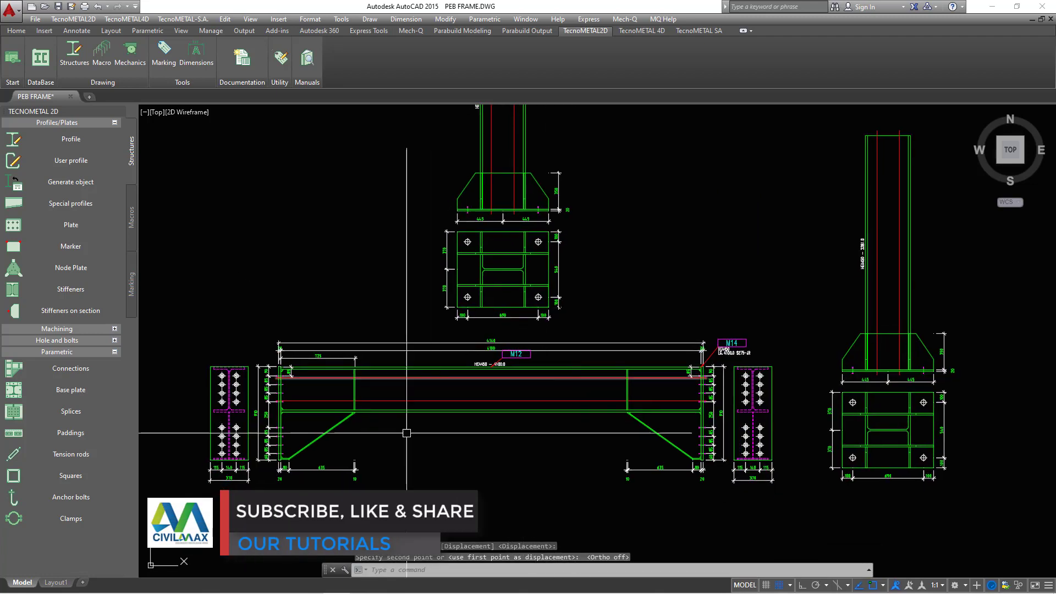
{"action": "scroll", "coordinate": [226, 435], "scroll_direction": "up", "scroll_amount": 2}
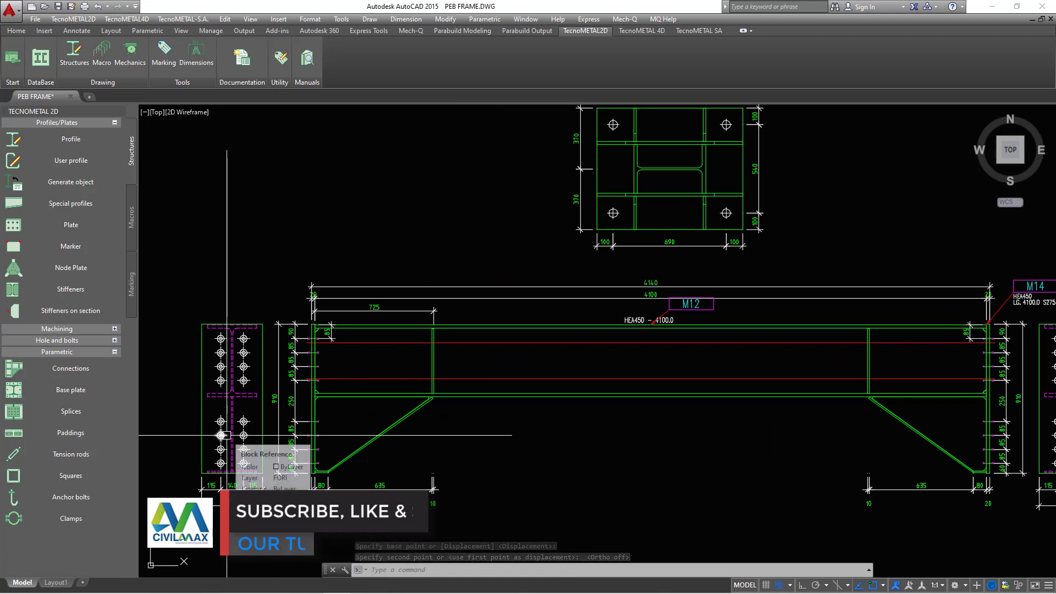
{"action": "middle_click_drag", "start_coordinate": [359, 444], "coordinate": [303, 420]}
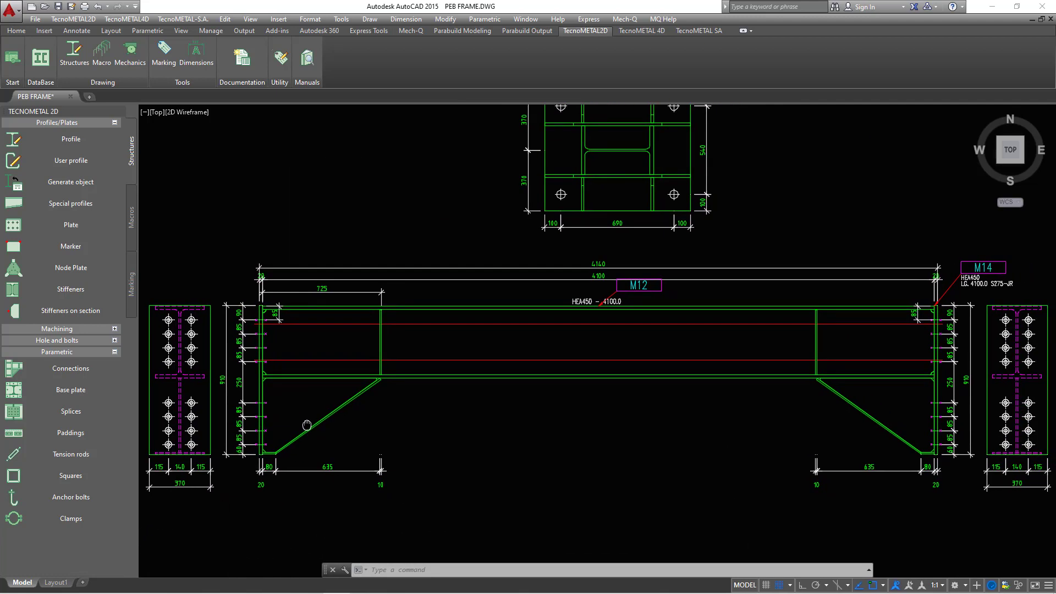
{"action": "scroll", "coordinate": [214, 395], "scroll_direction": "up", "scroll_amount": 2}
{"action": "scroll", "coordinate": [330, 401], "scroll_direction": "down", "scroll_amount": 2}
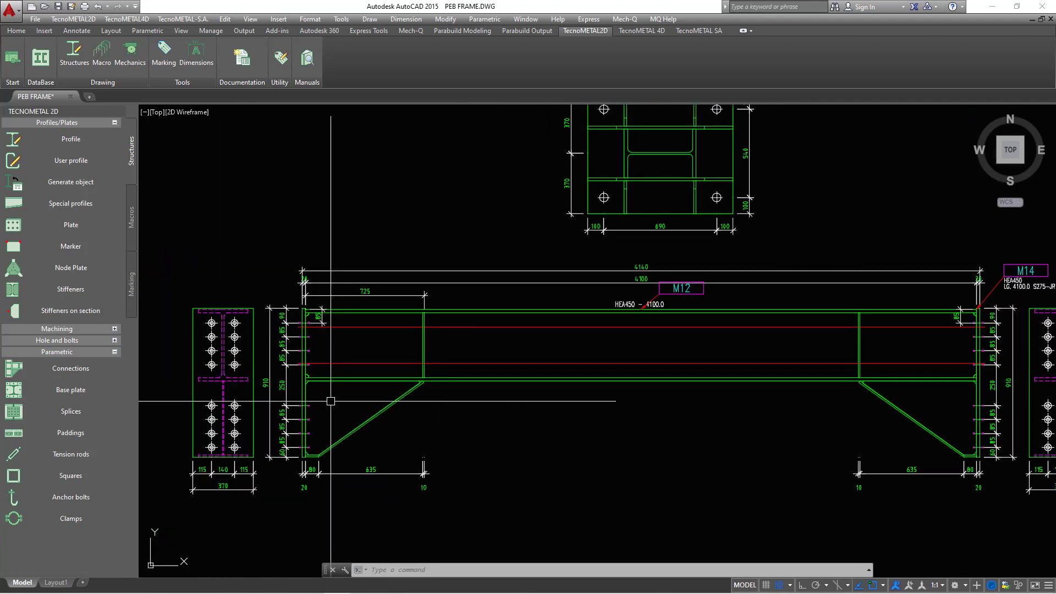